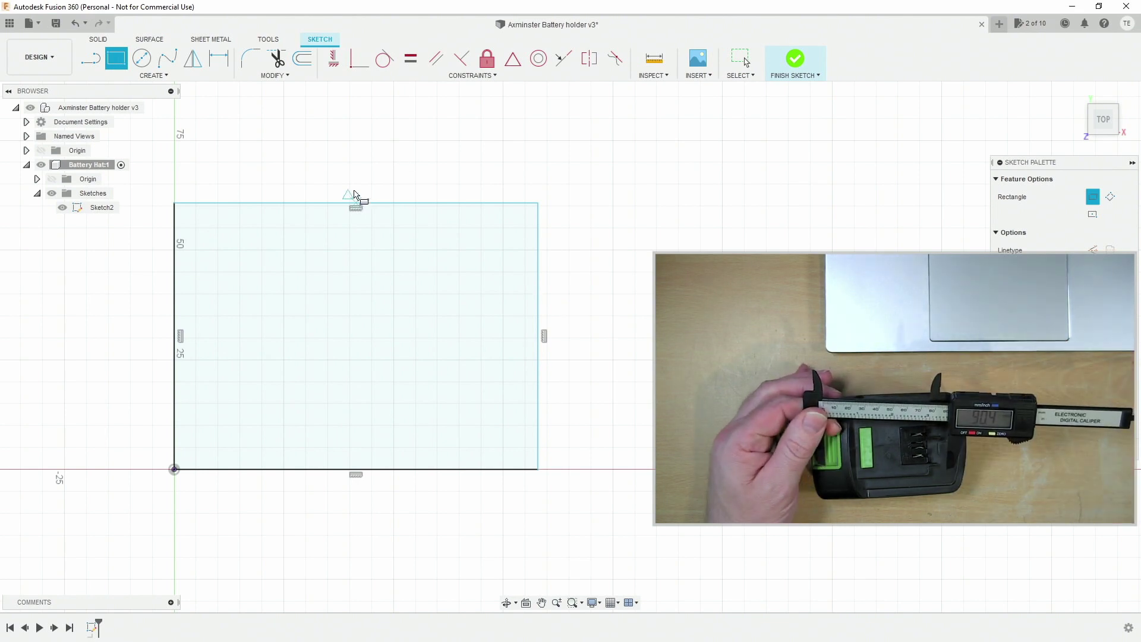
- Dimension the sketched rectangle to 90 mm wide and 90 mm high
left_click(219, 57)
left_click(328, 204)
left_click(367, 157)
type("90")
key("Return")
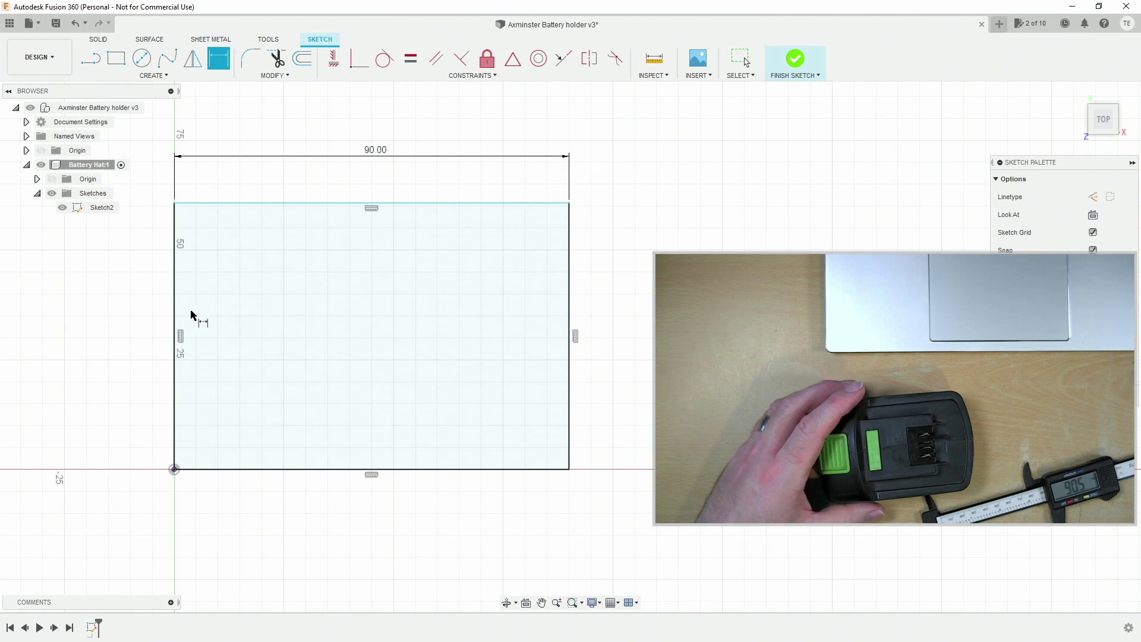
left_click(570, 310)
left_click(623, 301)
type("90")
key("Return")
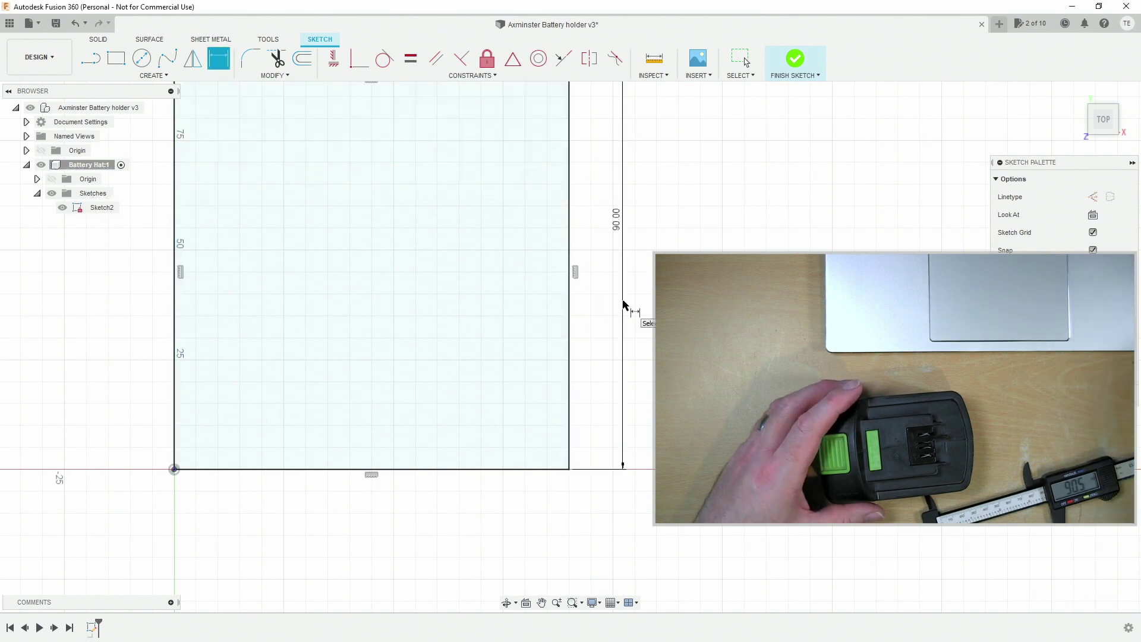
- Extrude the square profile 25 mm as a new body
mouse_move(451, 271)
middle_mouse_down()
mouse_move(433, 331)
mouse_move(440, 356)
middle_mouse_up()
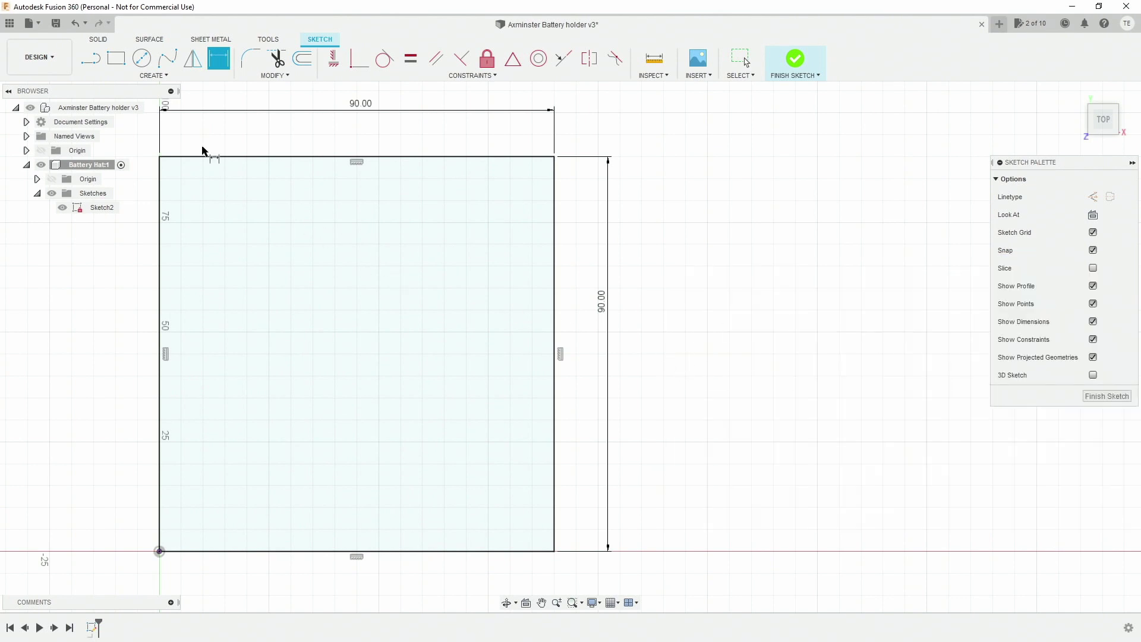
key("e")
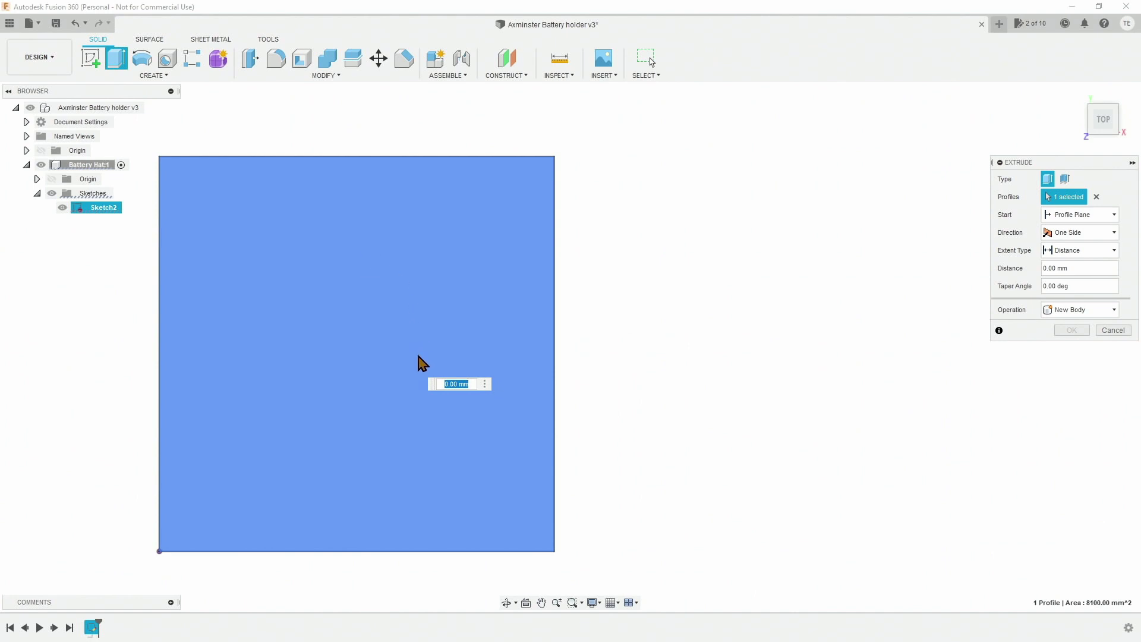
middle_click_drag(357, 389, 359, 351, "shift")
left_click_drag(357, 349, 358, 290)
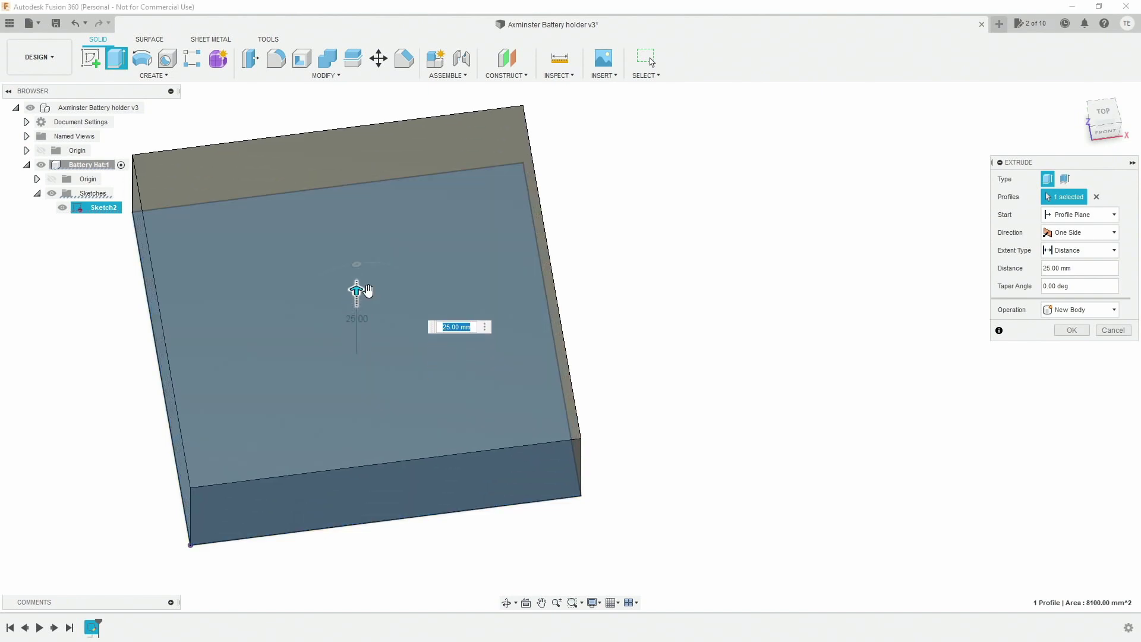
key("Return")
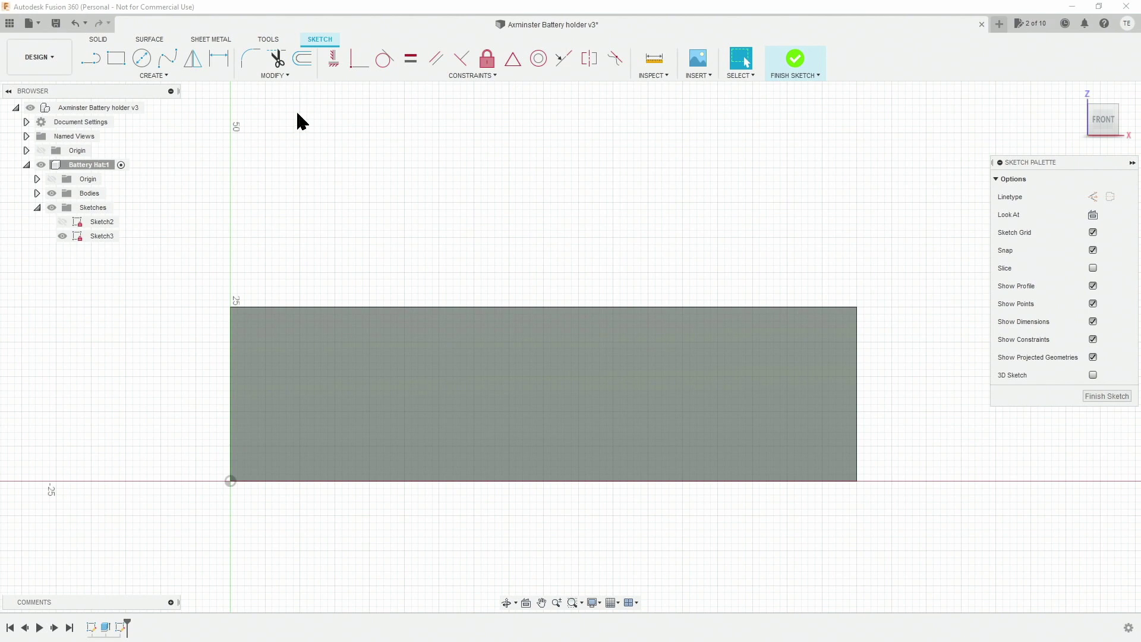
- Review the clearance user parameter cc in the design's parameters
left_click(288, 76)
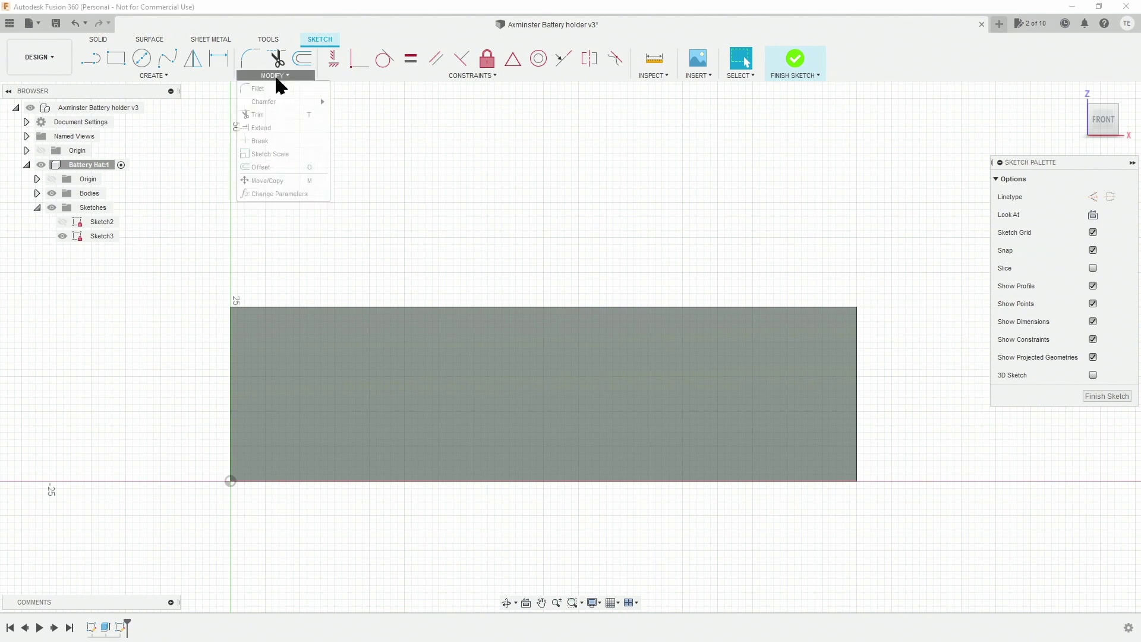
left_click(279, 195)
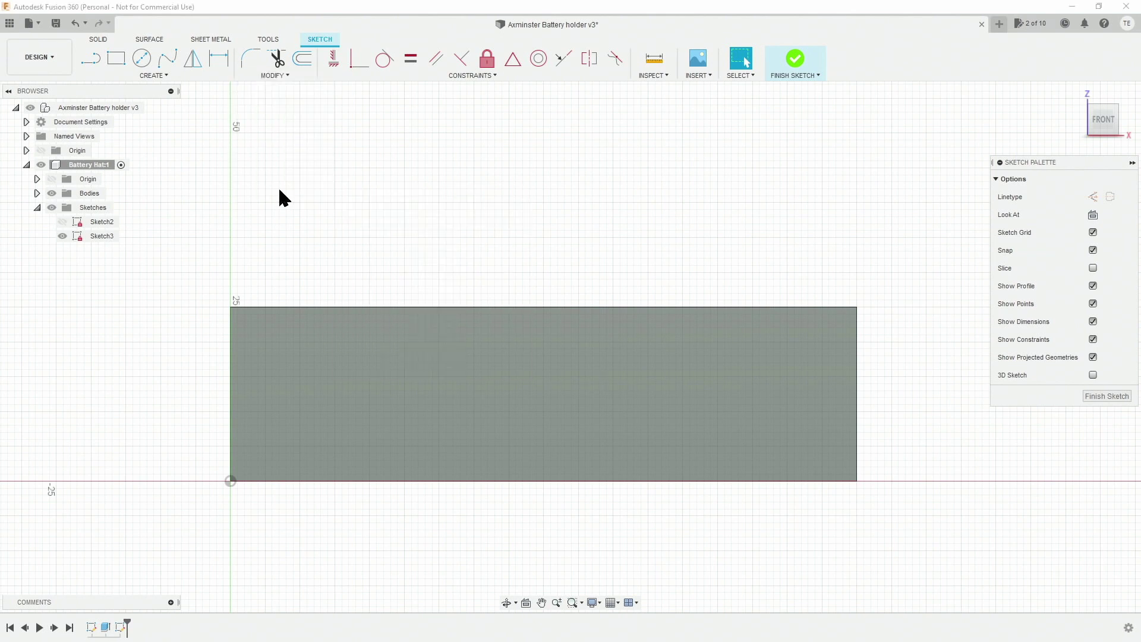
left_click_drag(525, 263, 520, 204)
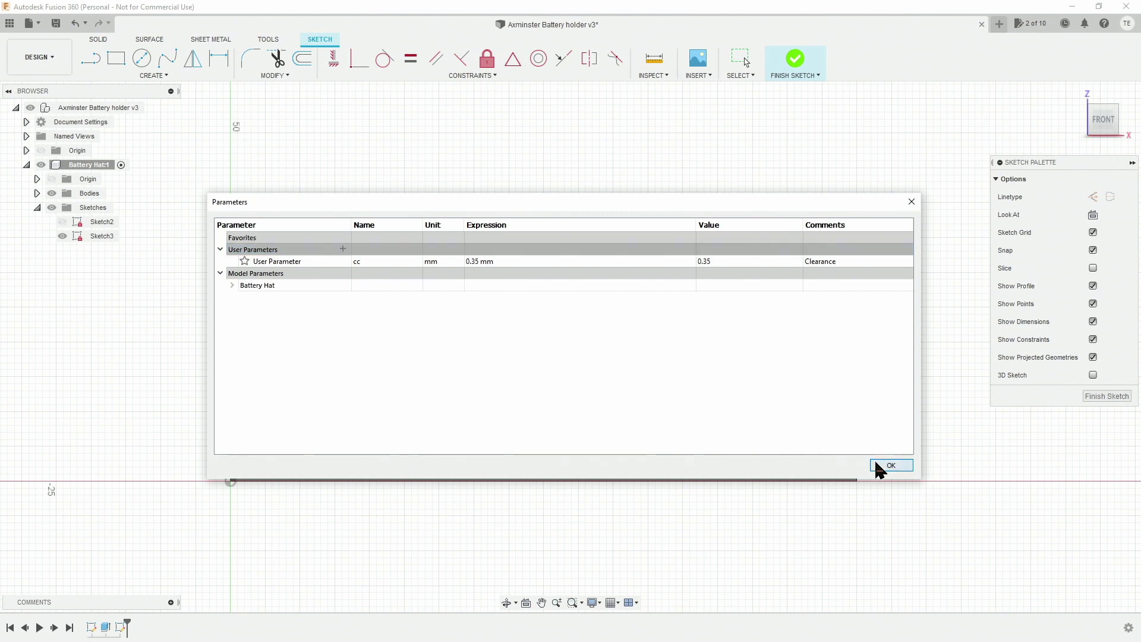
left_click(891, 465)
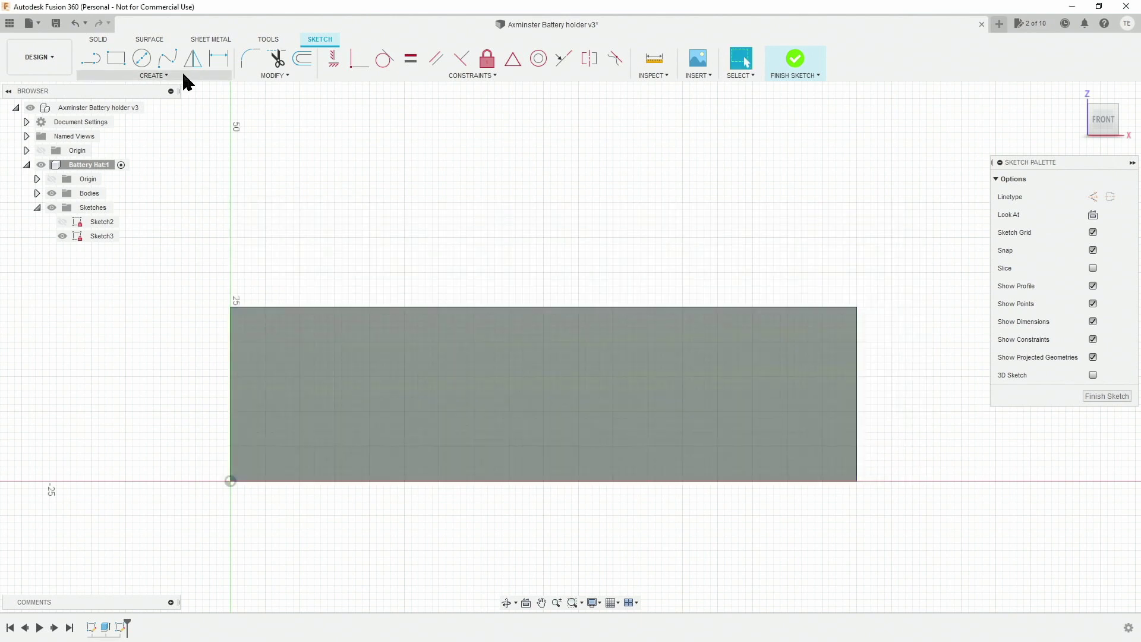
- Sketch a center rectangle on the body's front face, centred on the midpoint of the upper edge
left_click(167, 75)
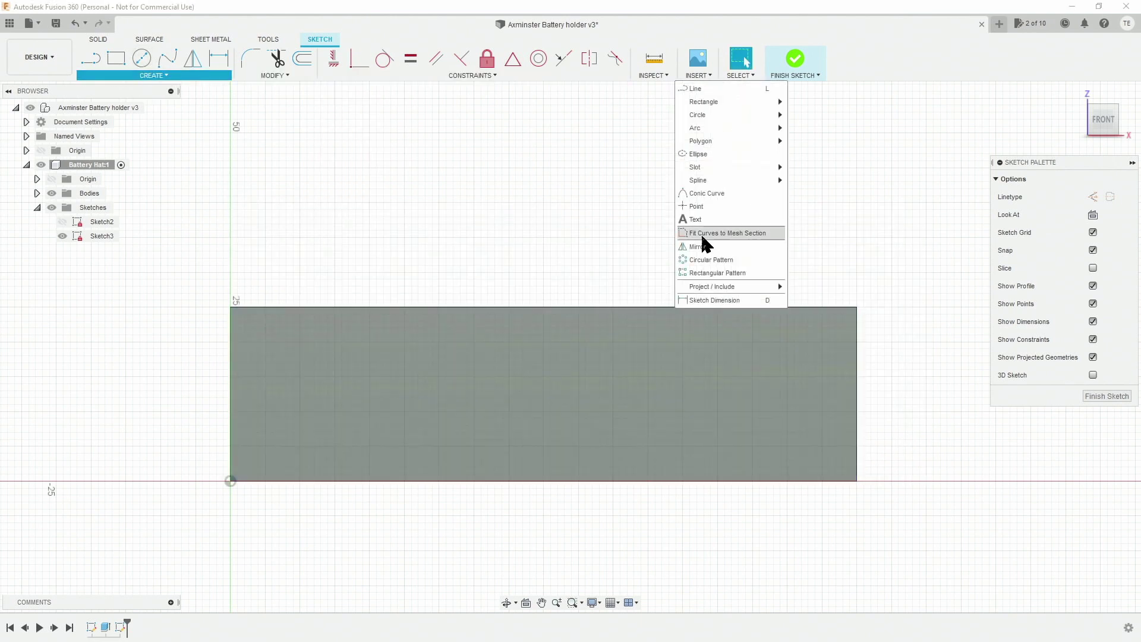
mouse_move(773, 103)
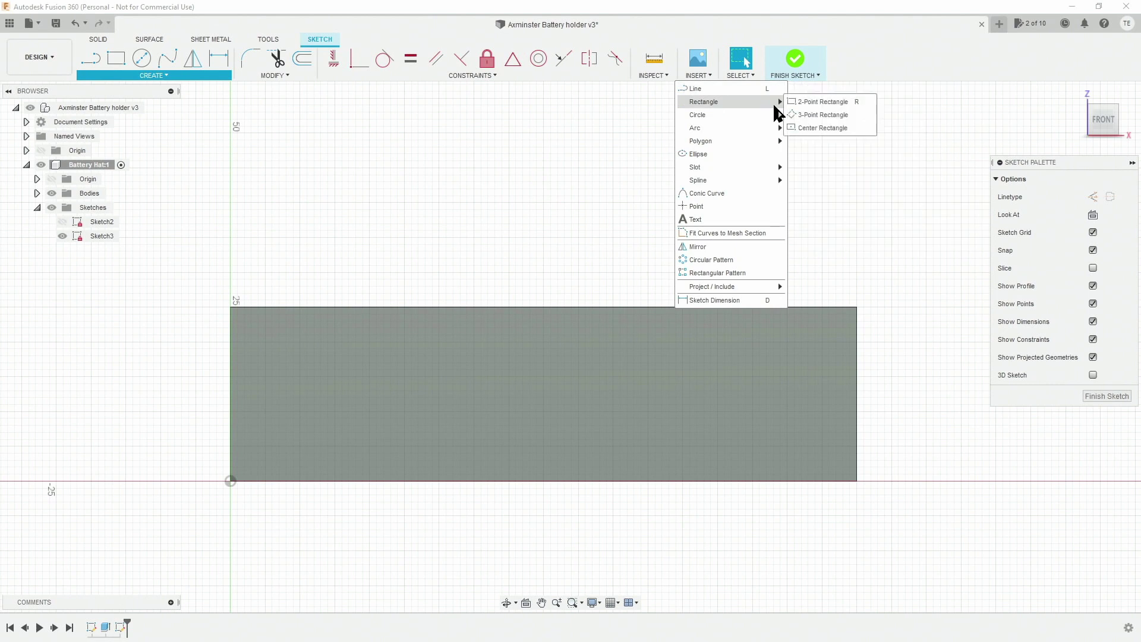
left_click(815, 128)
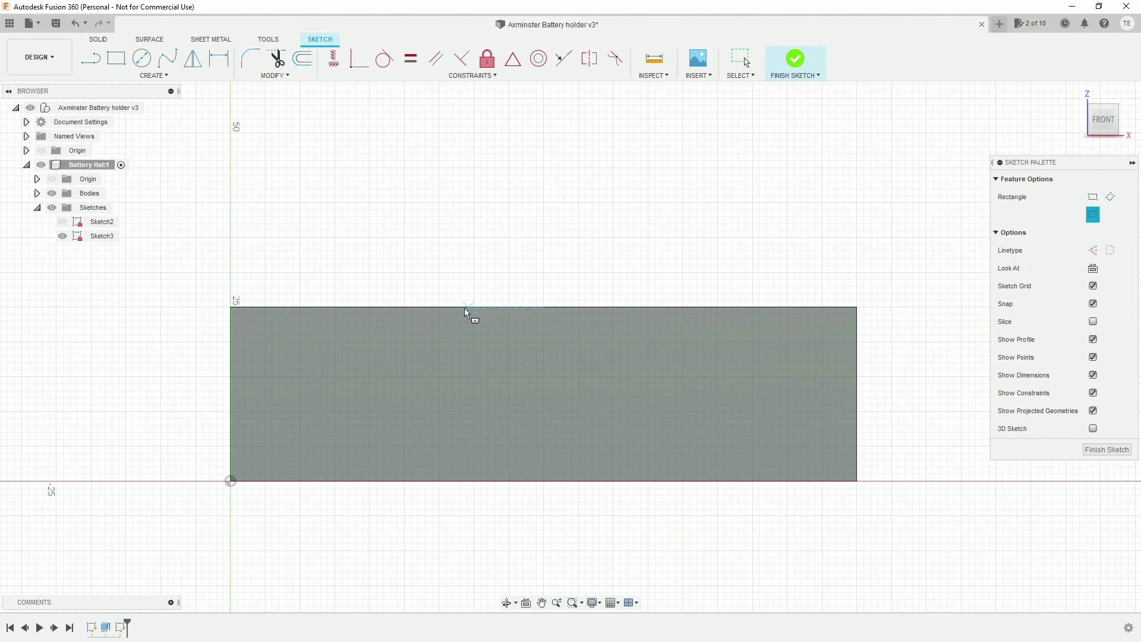
left_click(544, 305)
left_click(662, 369)
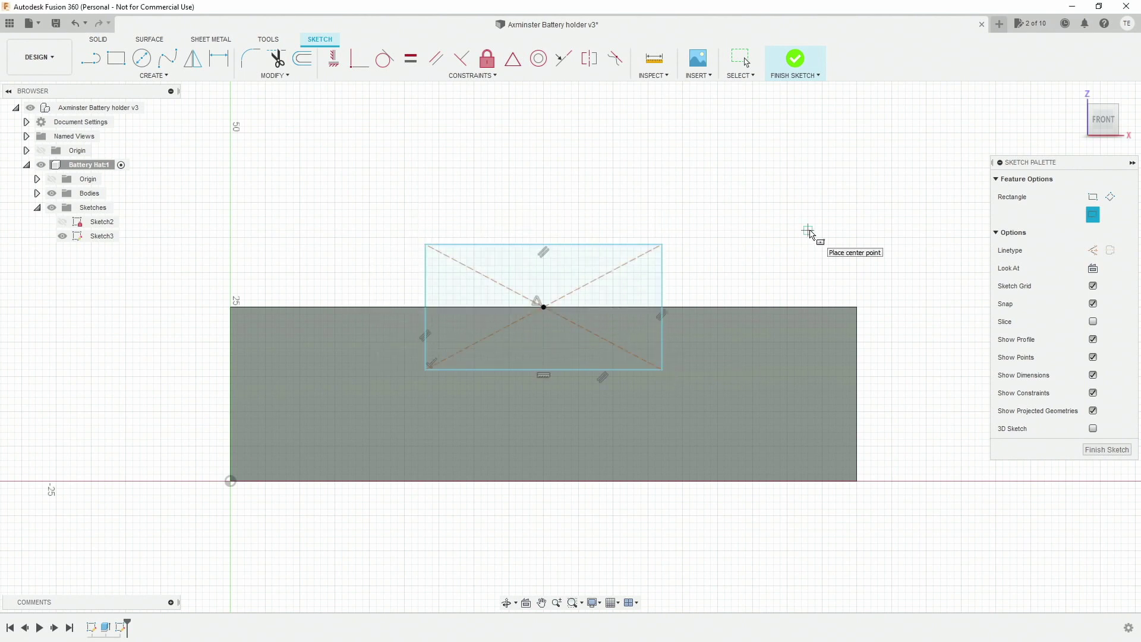
- Dimension the center rectangle's width as 40+cc
key("d")
left_click(536, 244)
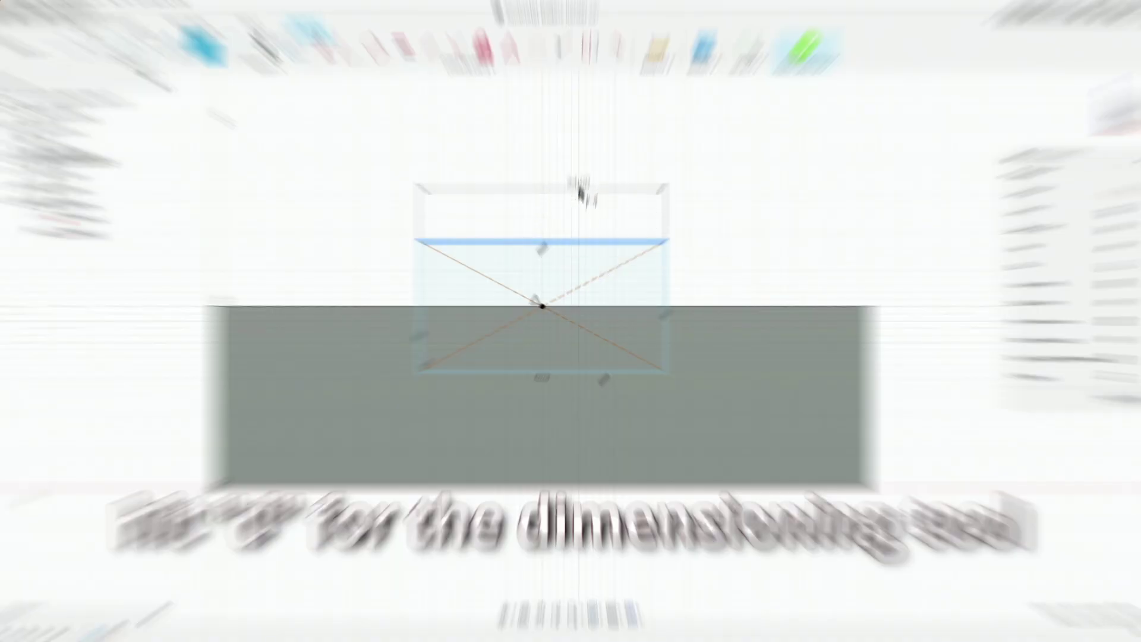
left_click(563, 191)
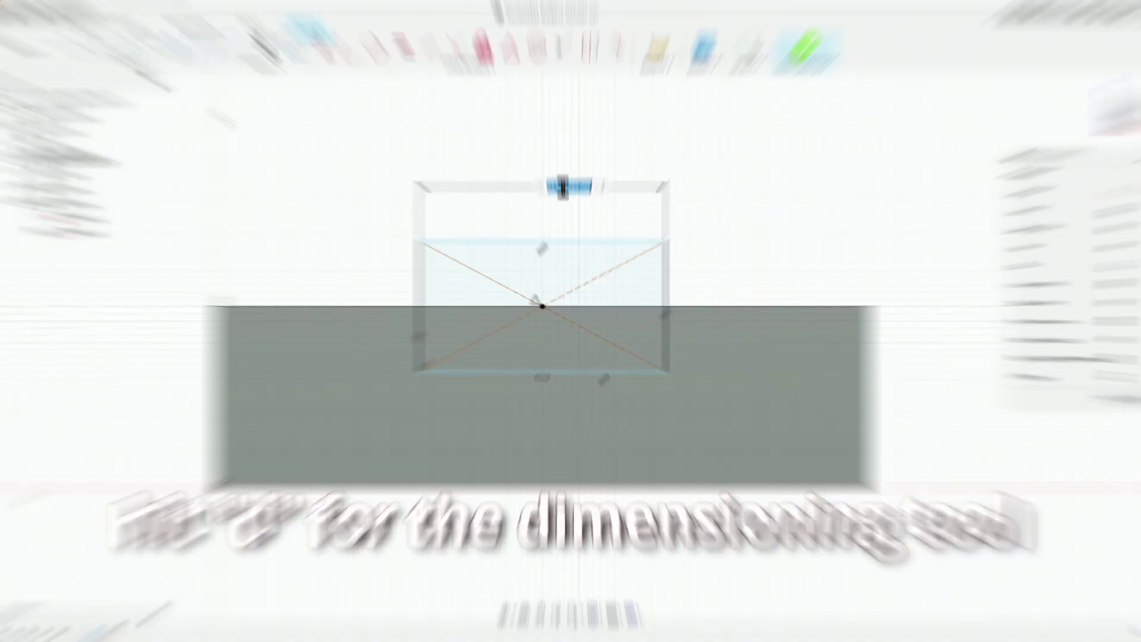
type("1")
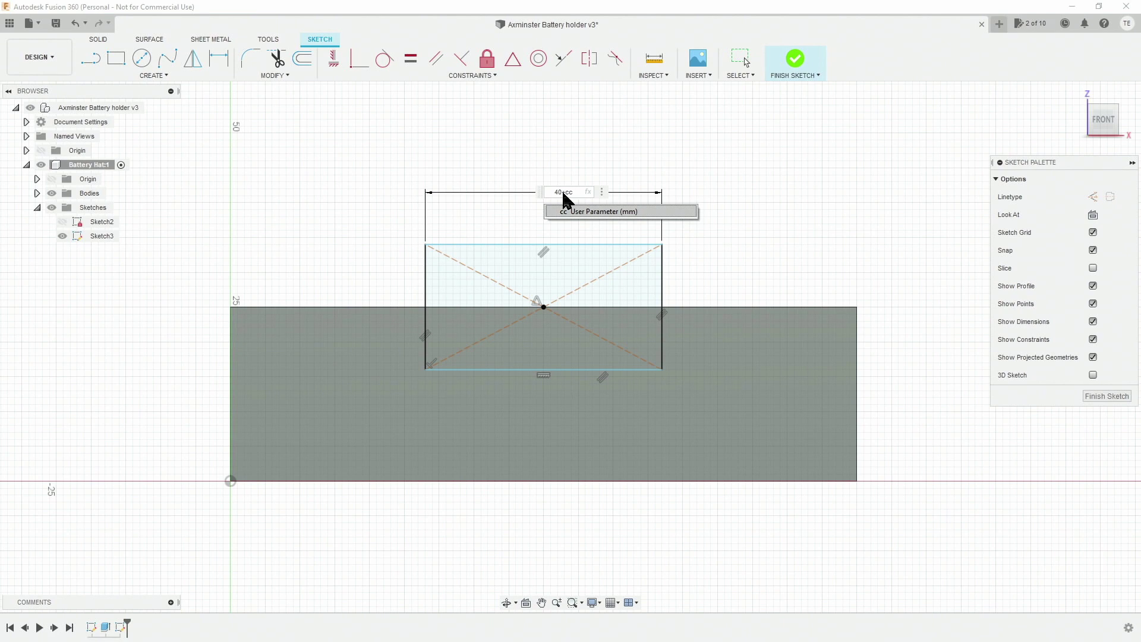
left_click(563, 193)
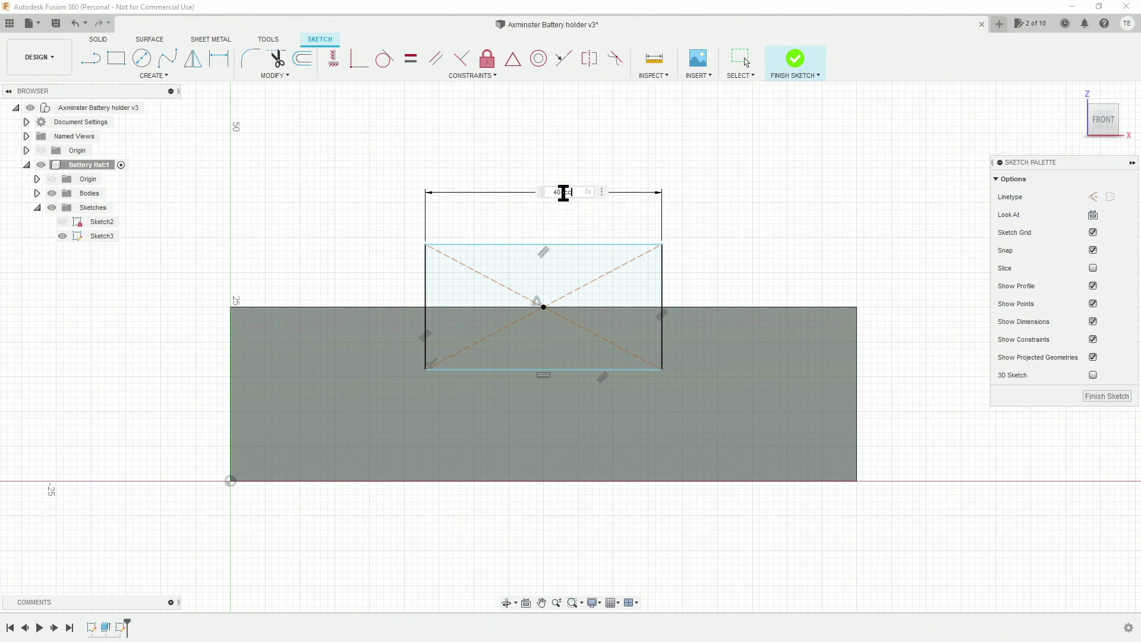
key("Return")
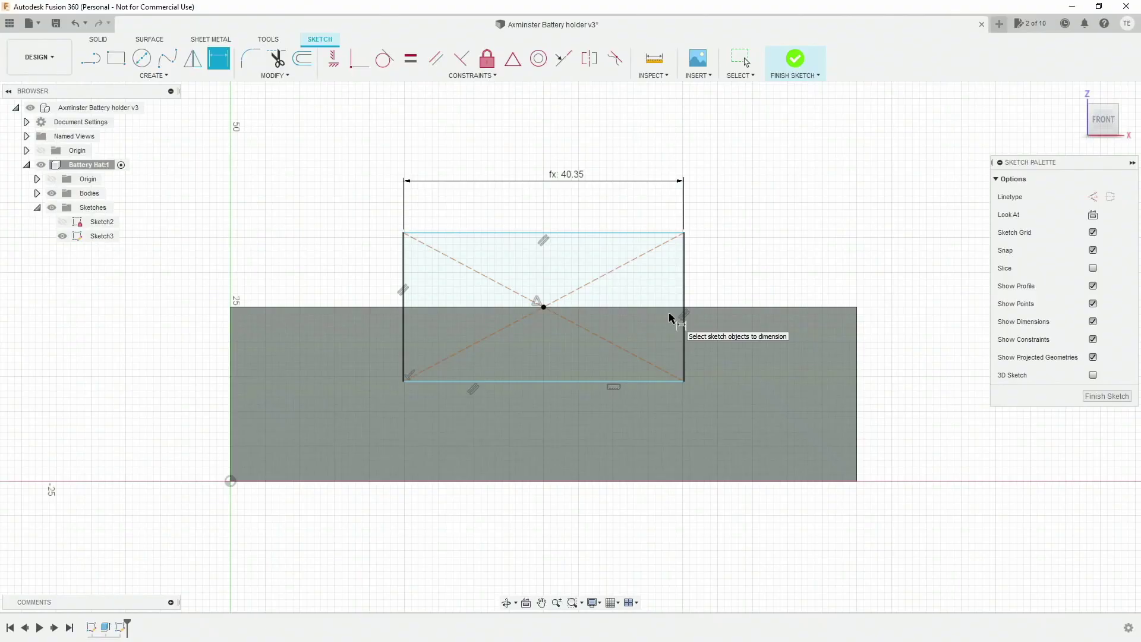
- Dimension the center rectangle's height as 20+cc
left_click(403, 295)
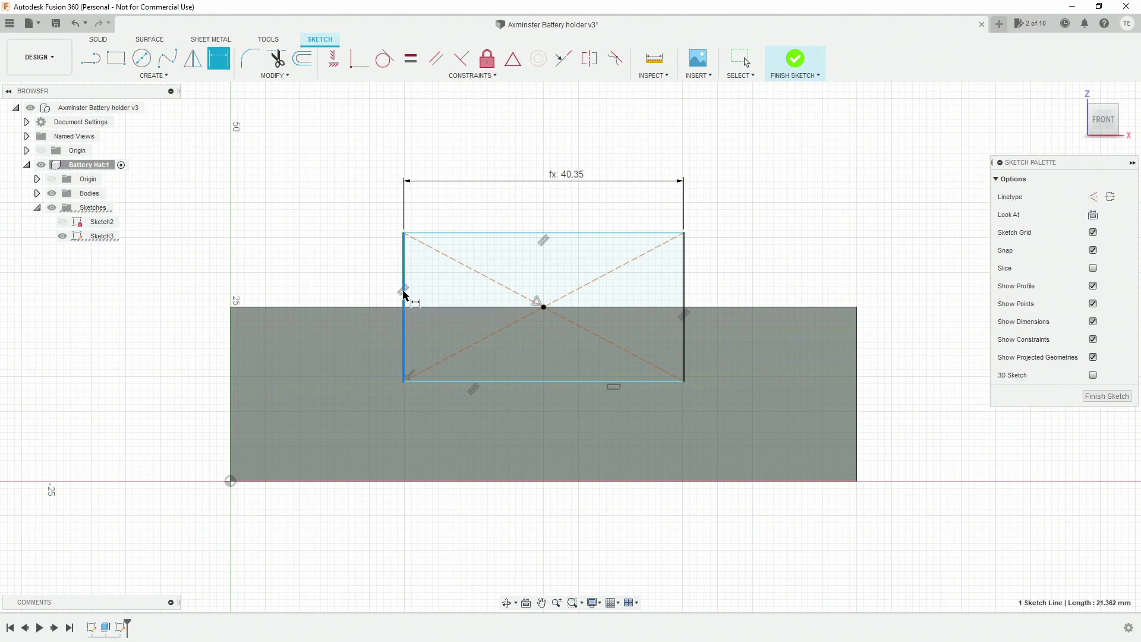
left_click(326, 280)
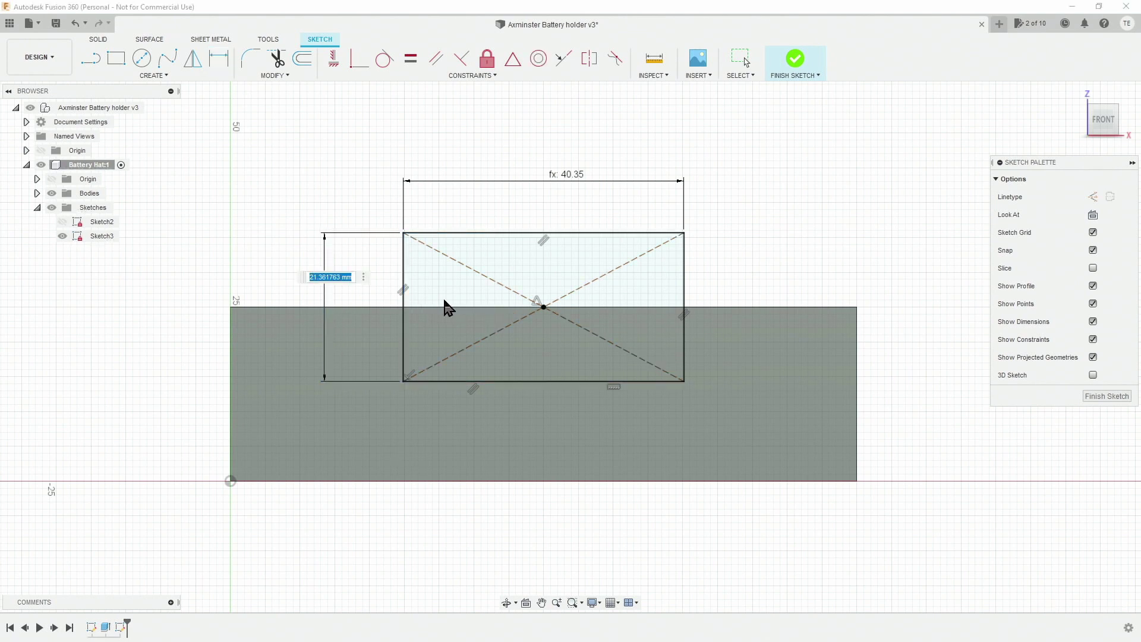
type("20")
type("cc")
key("Return")
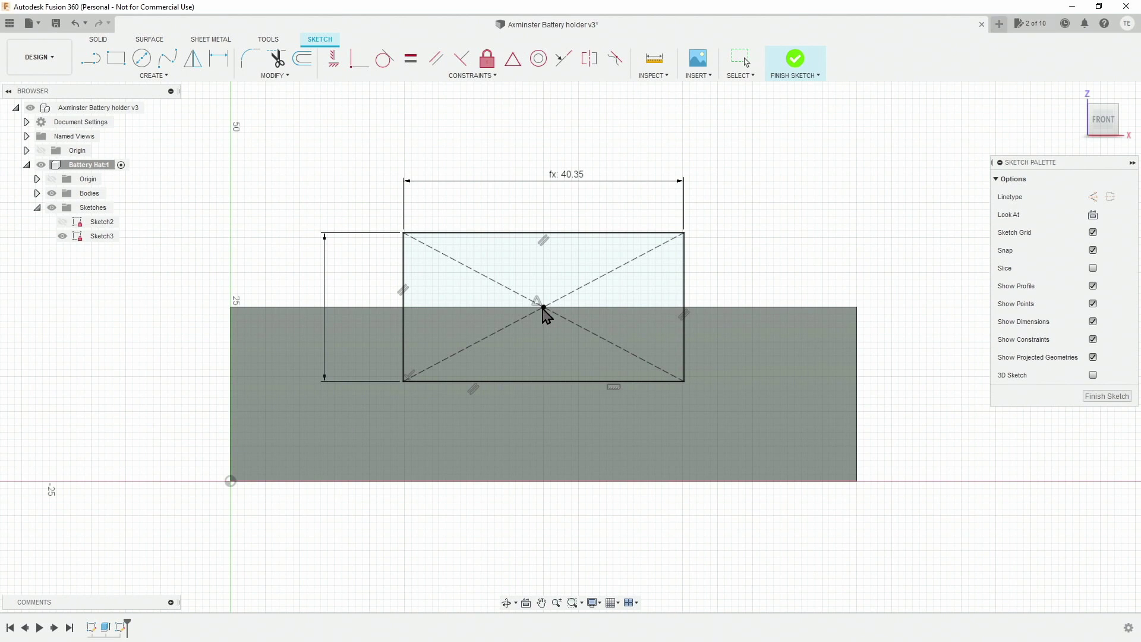
- Draw a horizontal line about 2.8 mm long outward from the rectangle's right side, below the body's upper edge
key("d")
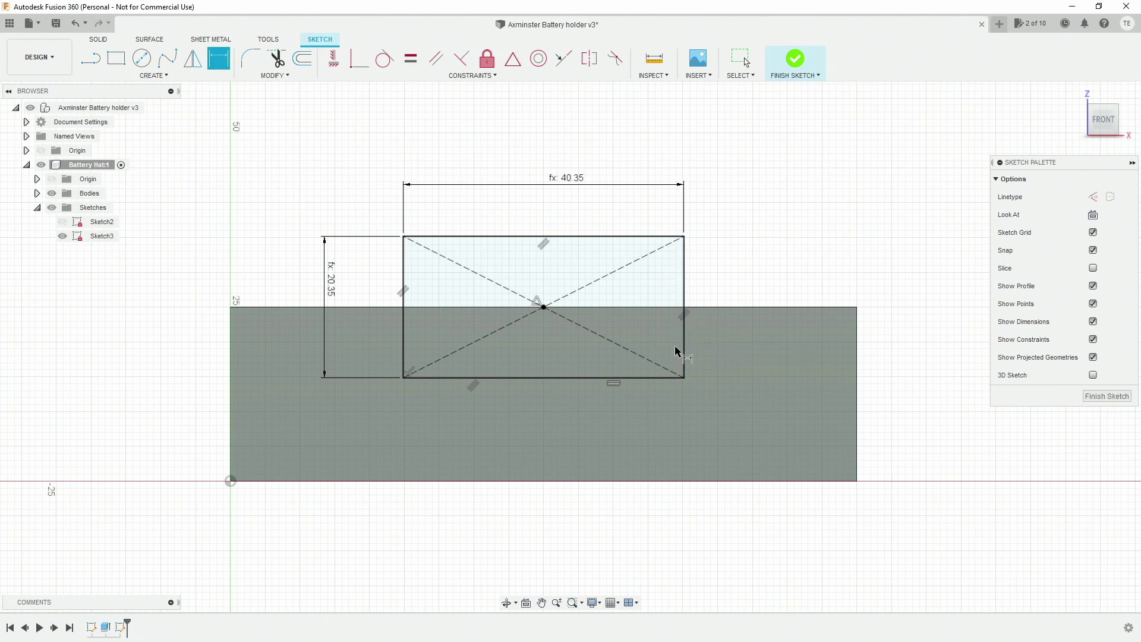
left_click(92, 61)
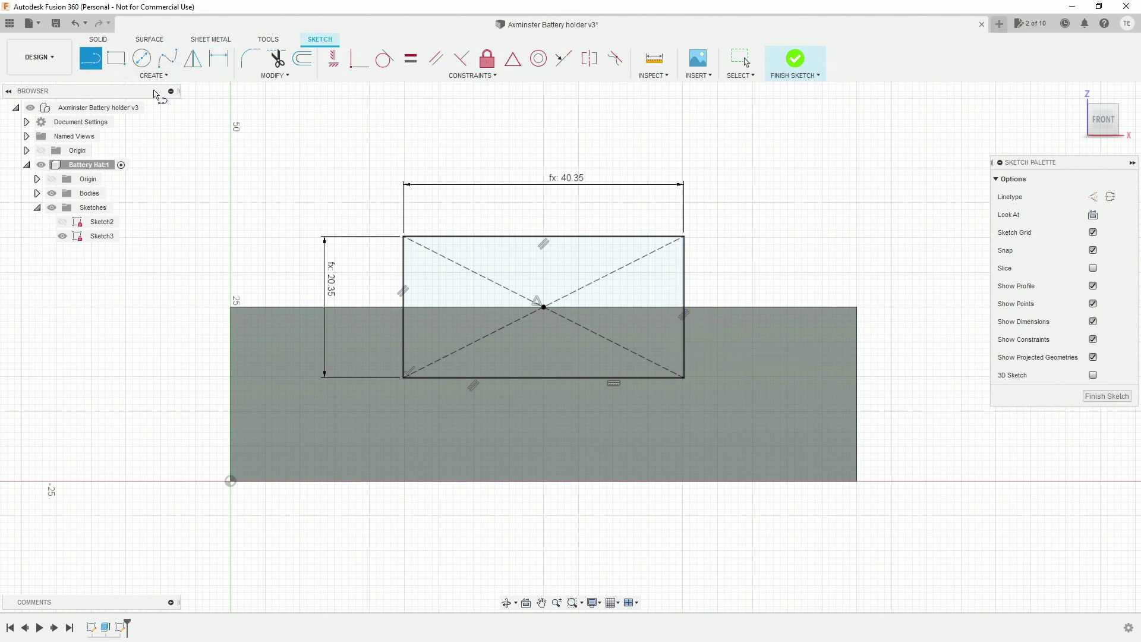
left_click(688, 333)
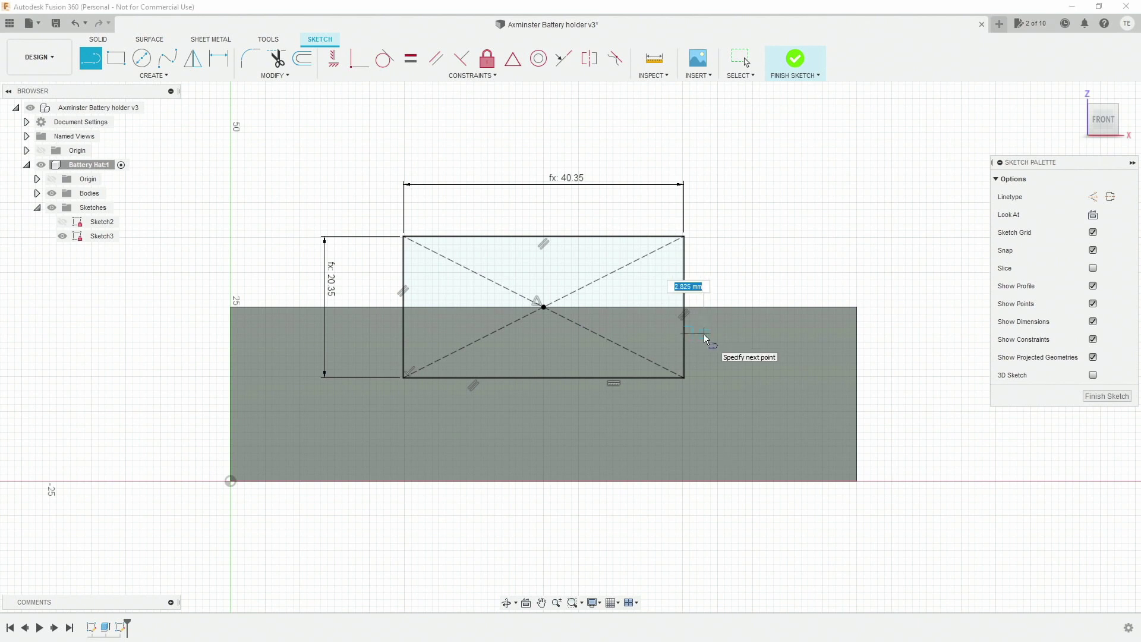
left_click(704, 334)
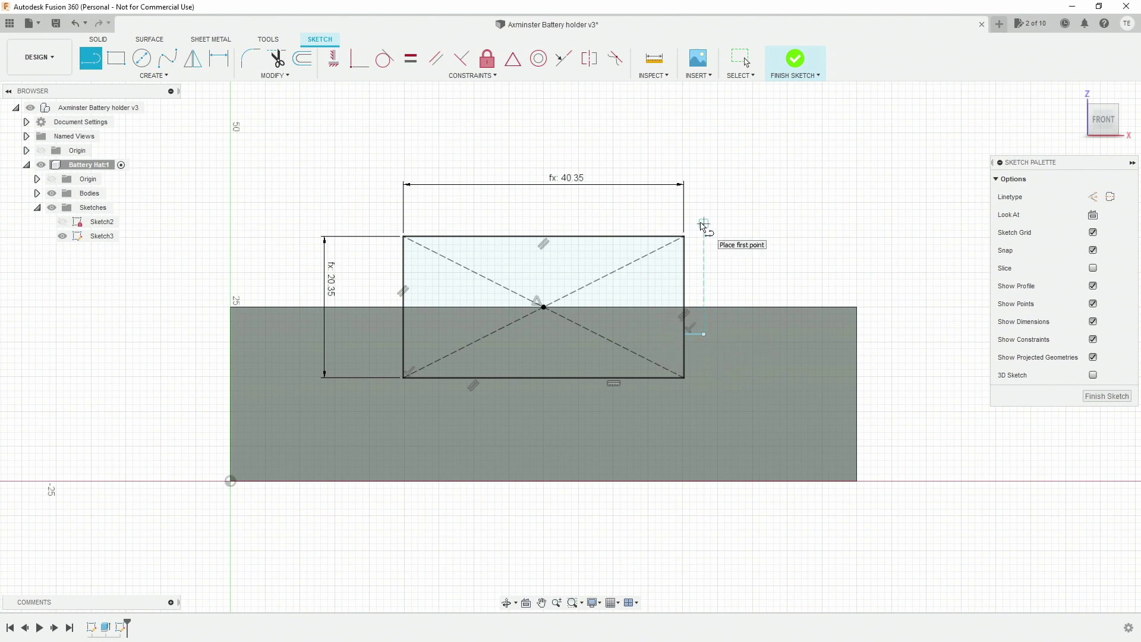
- Dimension the short horizontal line's length as 3.5+cc
key("d")
left_click(695, 334)
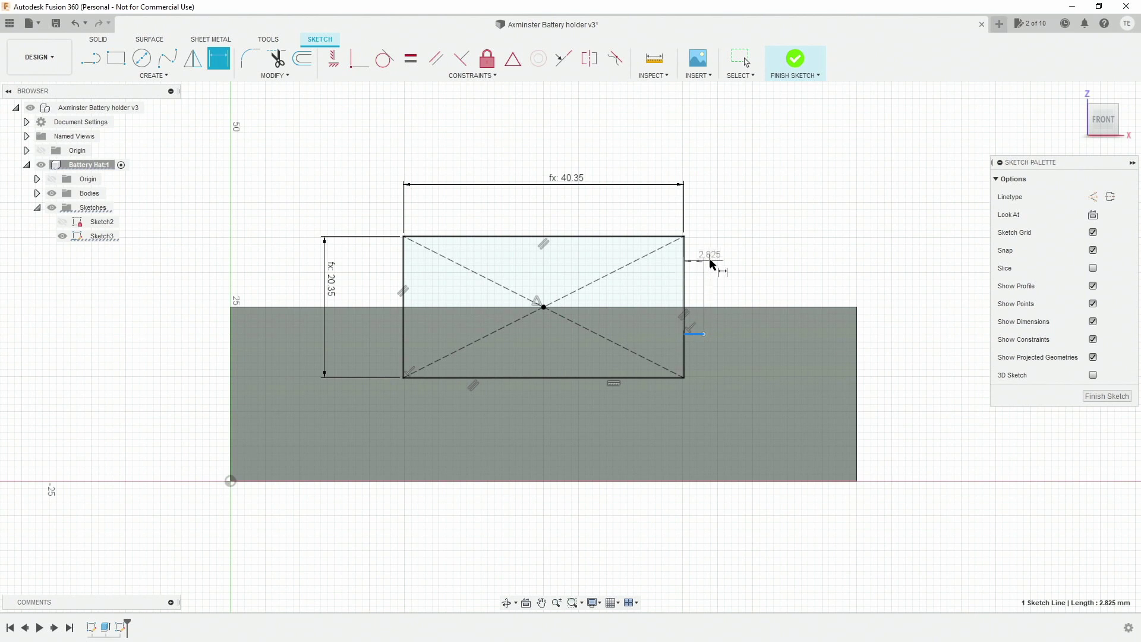
left_click(755, 256)
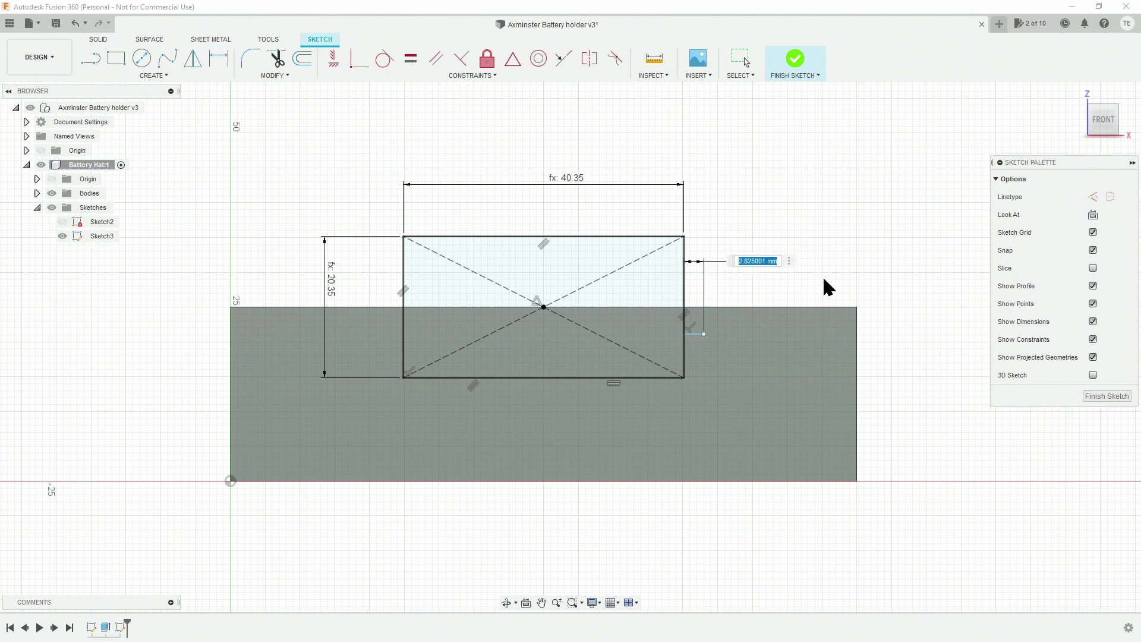
type("3.5+cc")
key("Return")
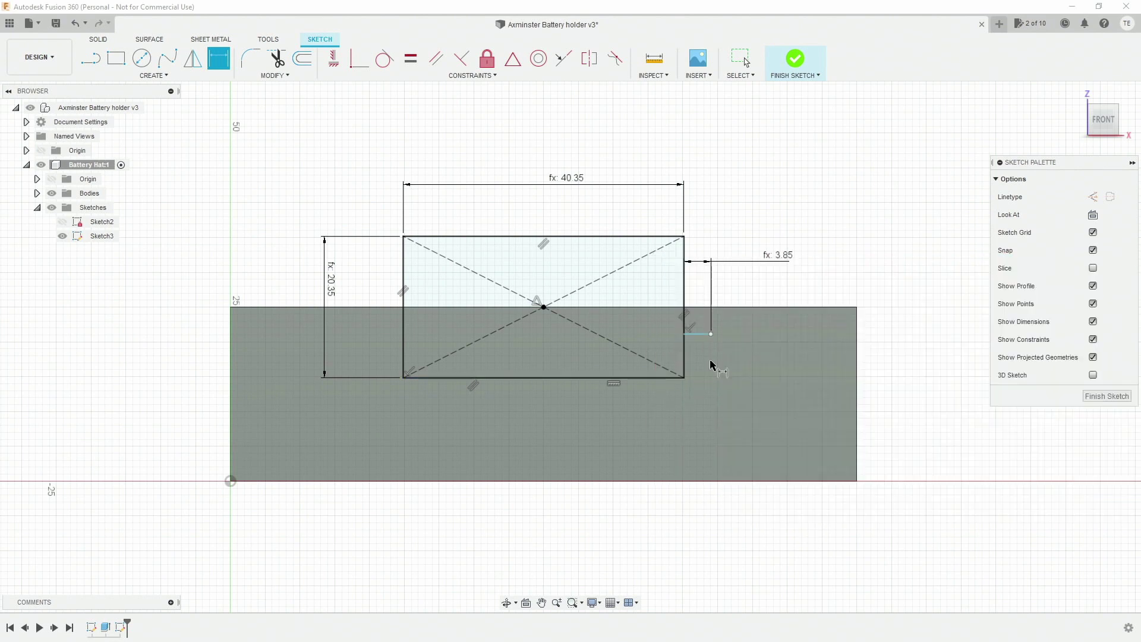
- Dimension the vertical distance between the short line and the rectangle's bottom edge as 7-cc
left_click(700, 336)
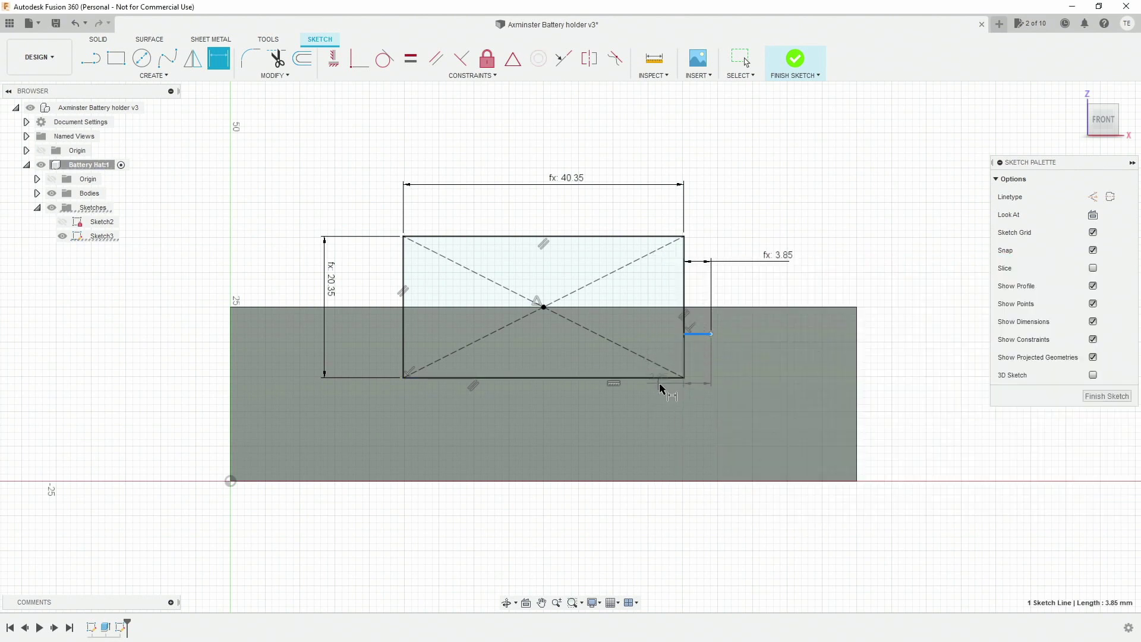
left_click(659, 381)
left_click(755, 359)
type("7")
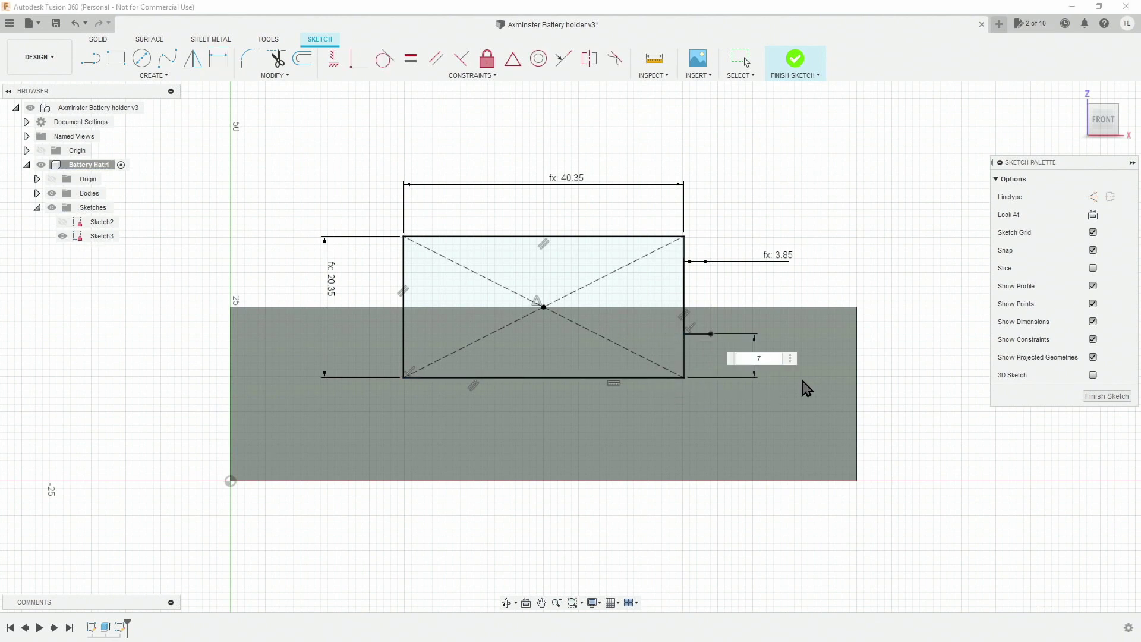
type("-cc")
left_click(803, 381)
key("Return")
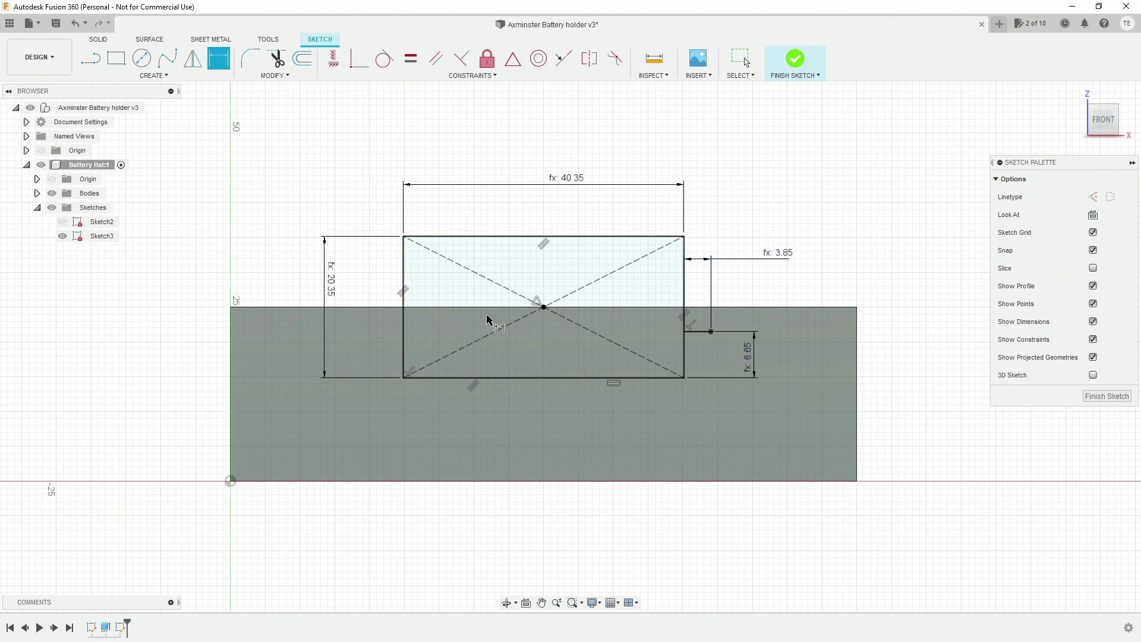
- Draw a vertical line upward from the short line's outer end with length 3+(cc*2)
left_click(93, 59)
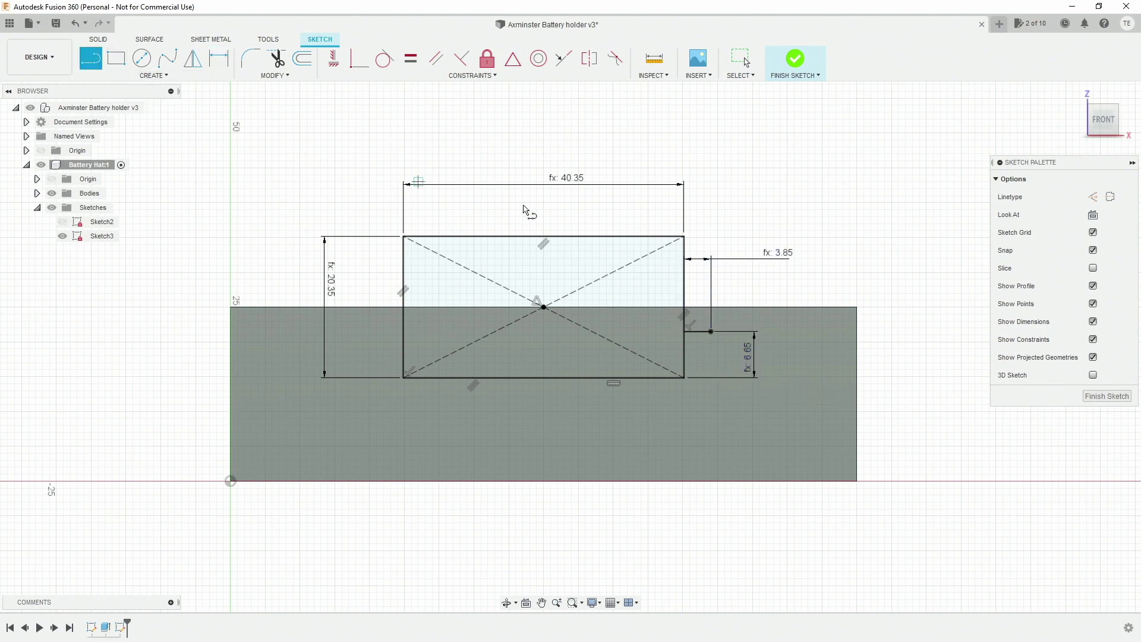
left_click(713, 330)
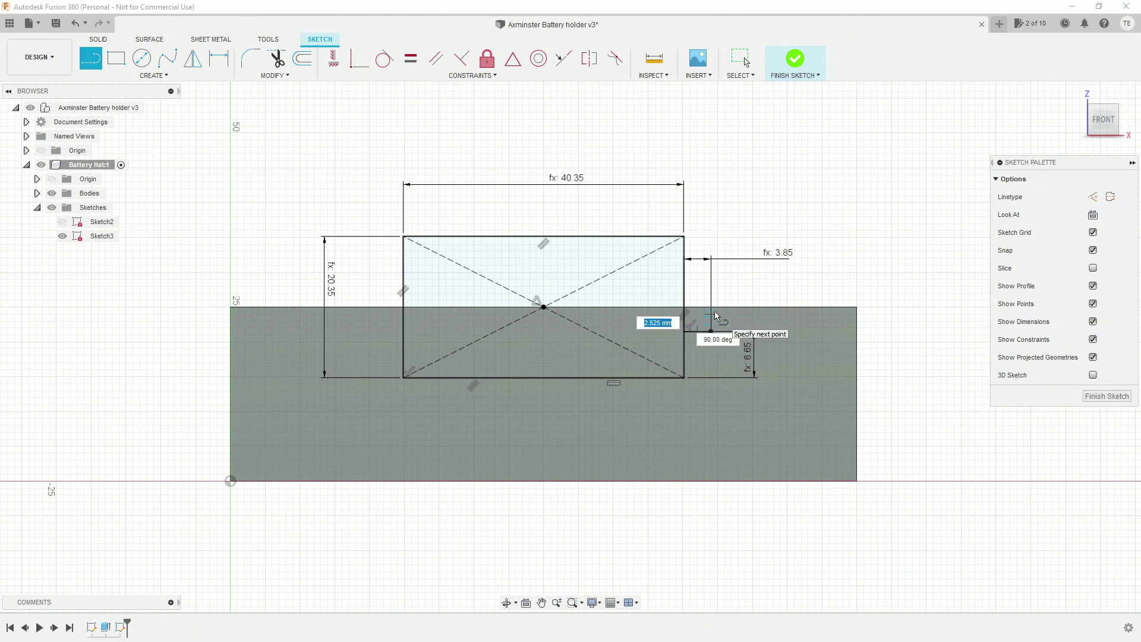
type("3+(")
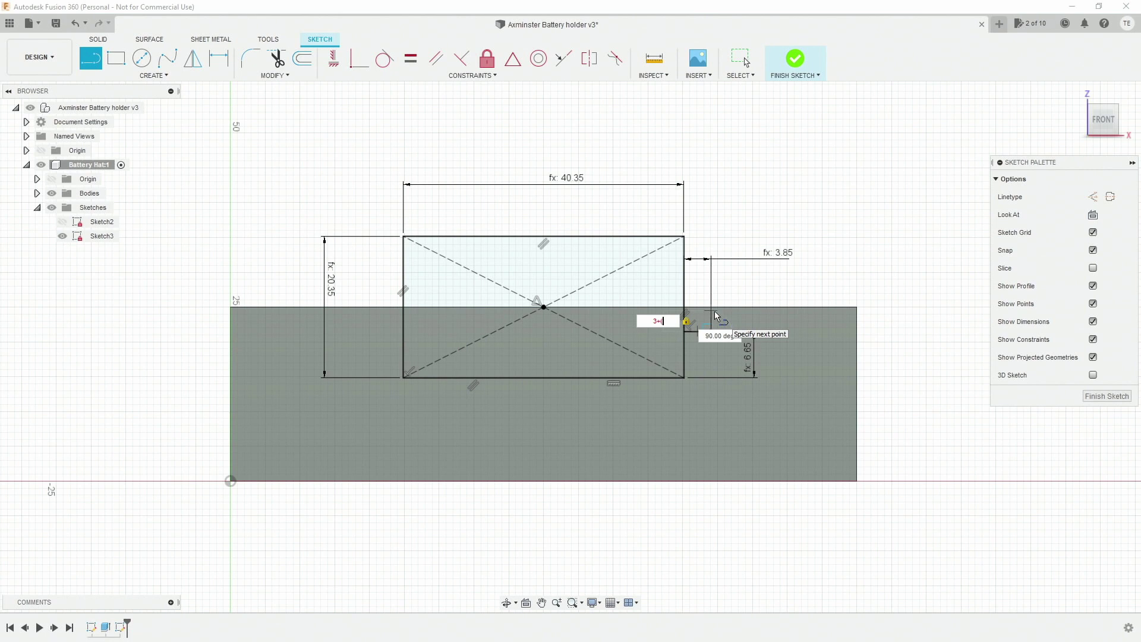
type("cc")
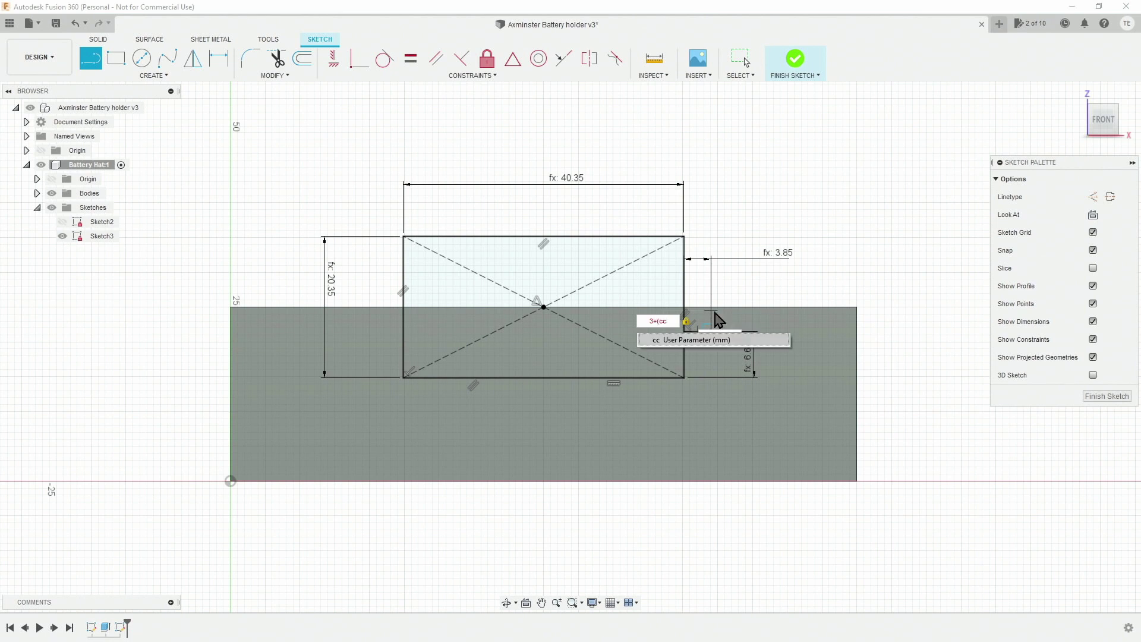
type("*2)")
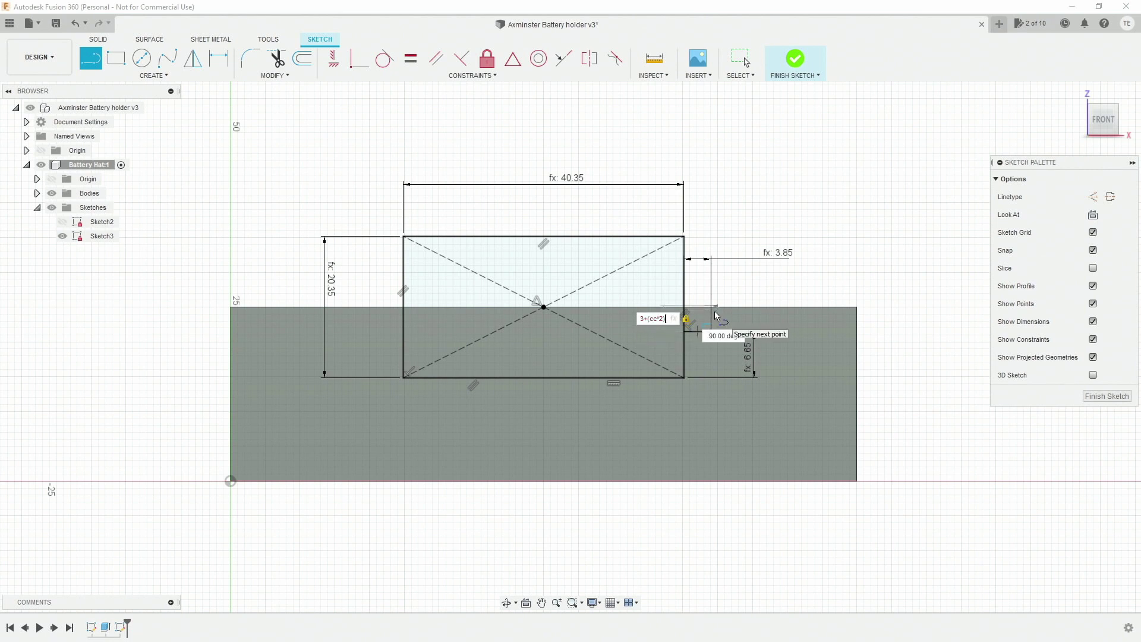
key("Return")
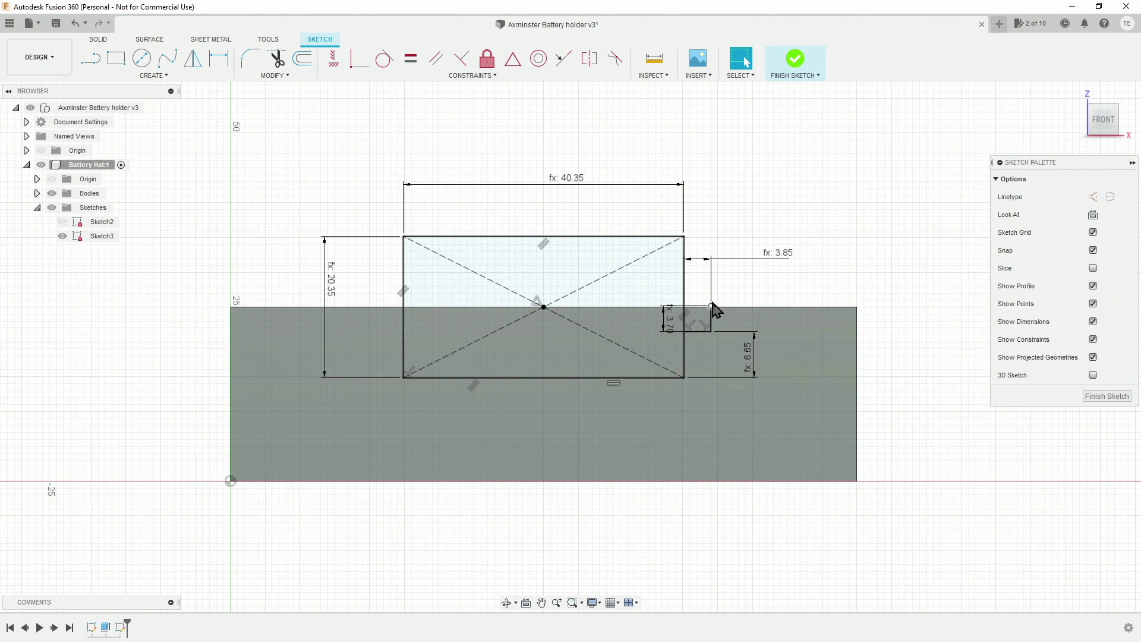
- Close the side notch with a horizontal line from the vertical line's upper end back to the rectangle's right side
left_click(89, 58)
left_click(711, 306)
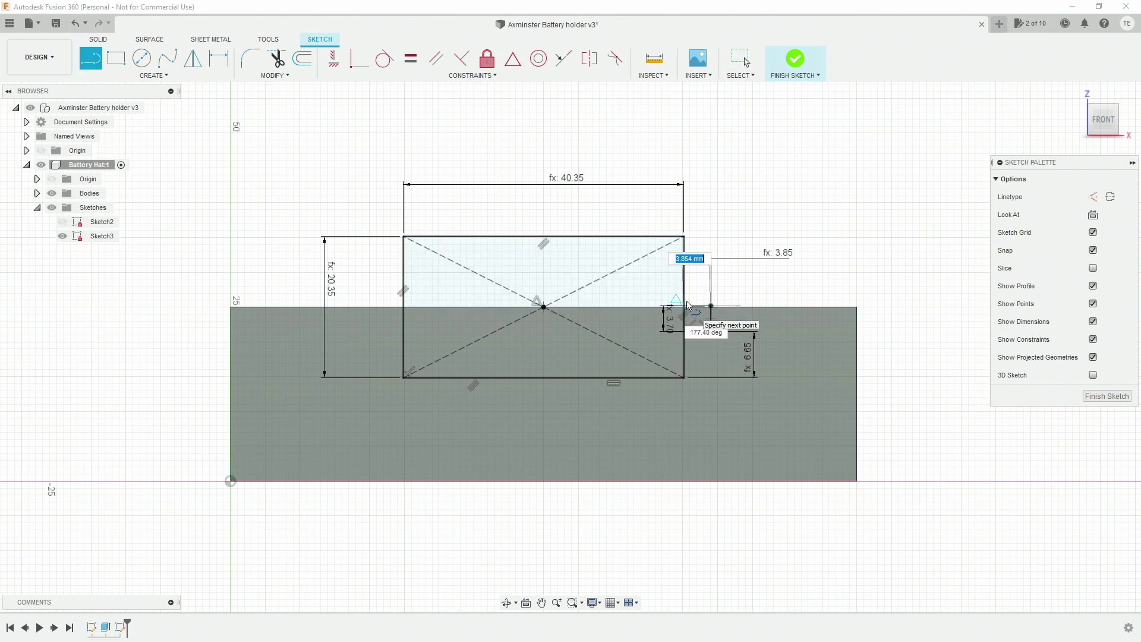
key("Tab")
scroll(688, 309, "up", 8)
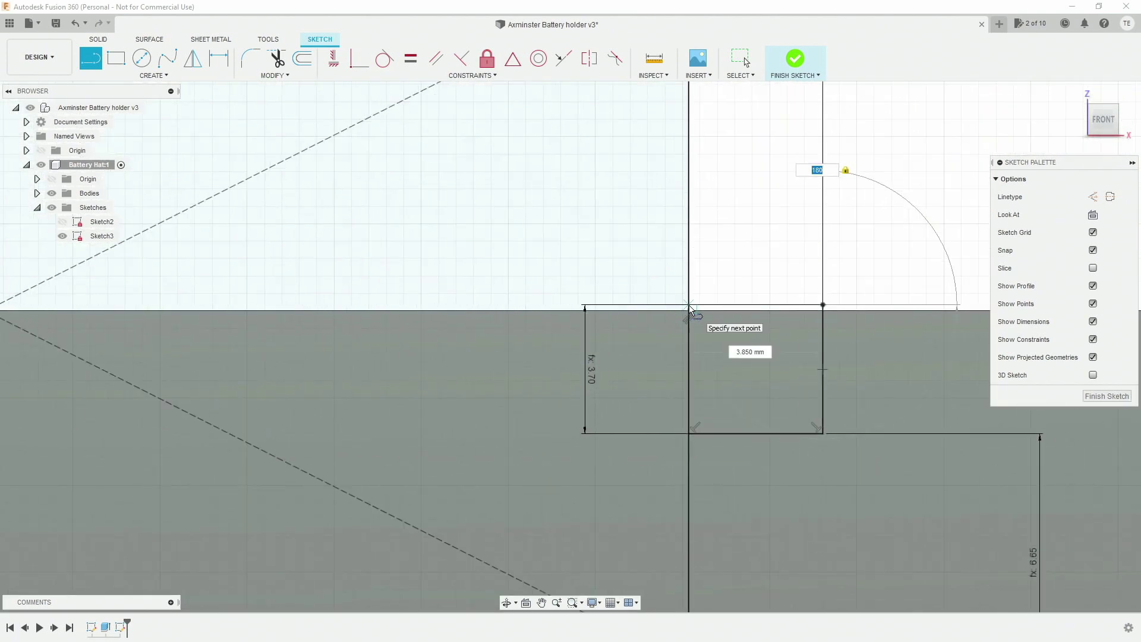
left_click(689, 306)
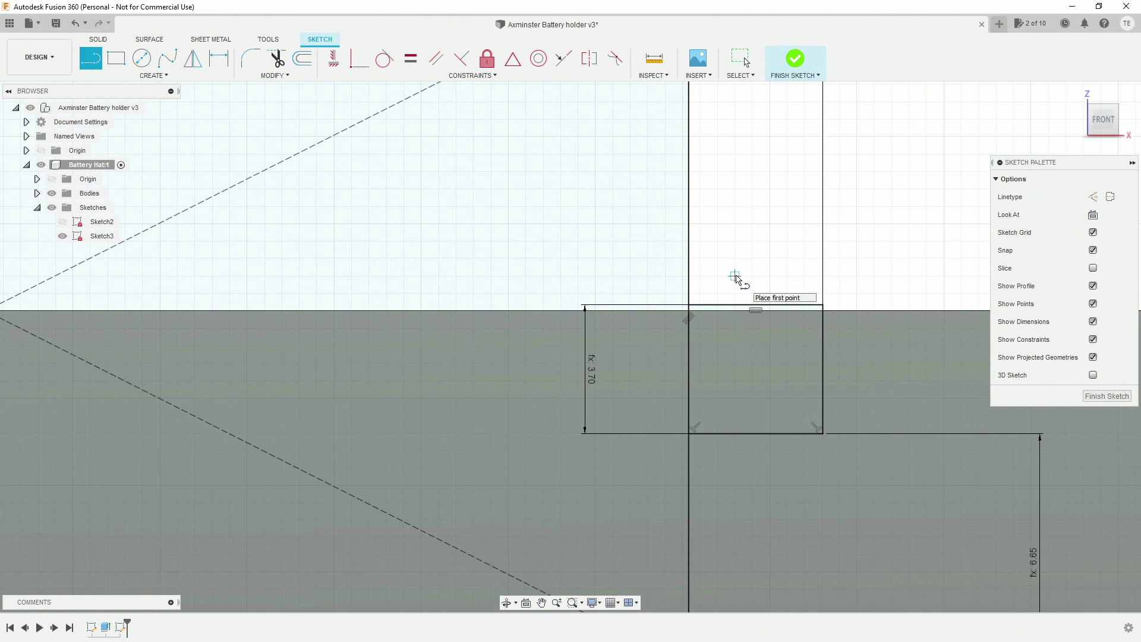
- Draw a vertical line about 12 mm long above the rectangle, aligned with its center, and convert it to construction
scroll(594, 304, "down", 8)
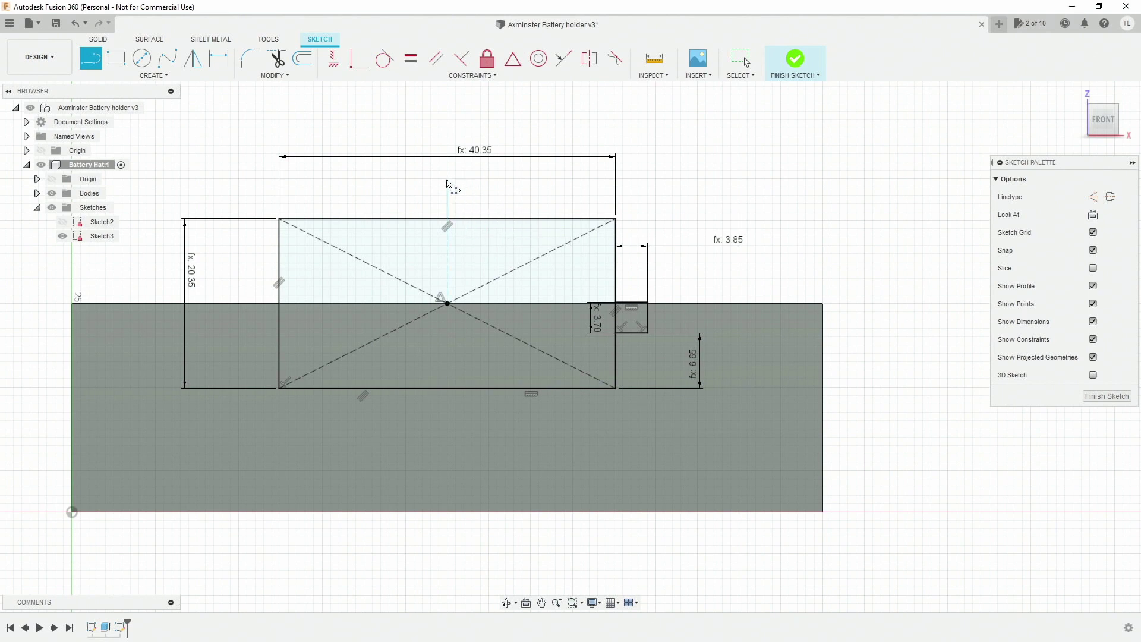
left_click(449, 95)
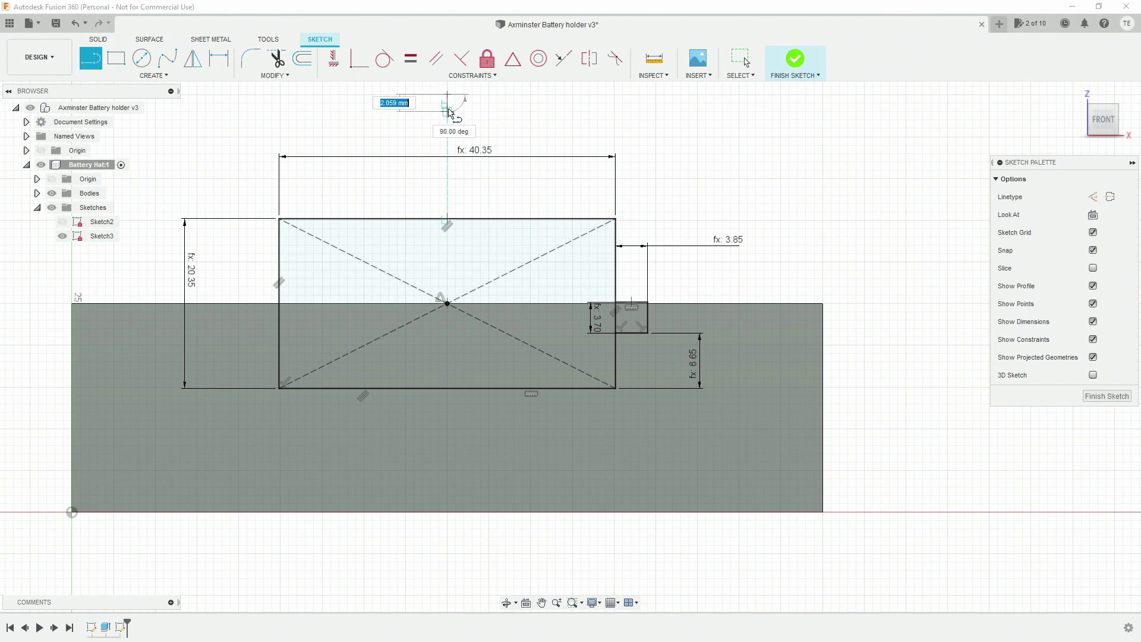
left_click(447, 196)
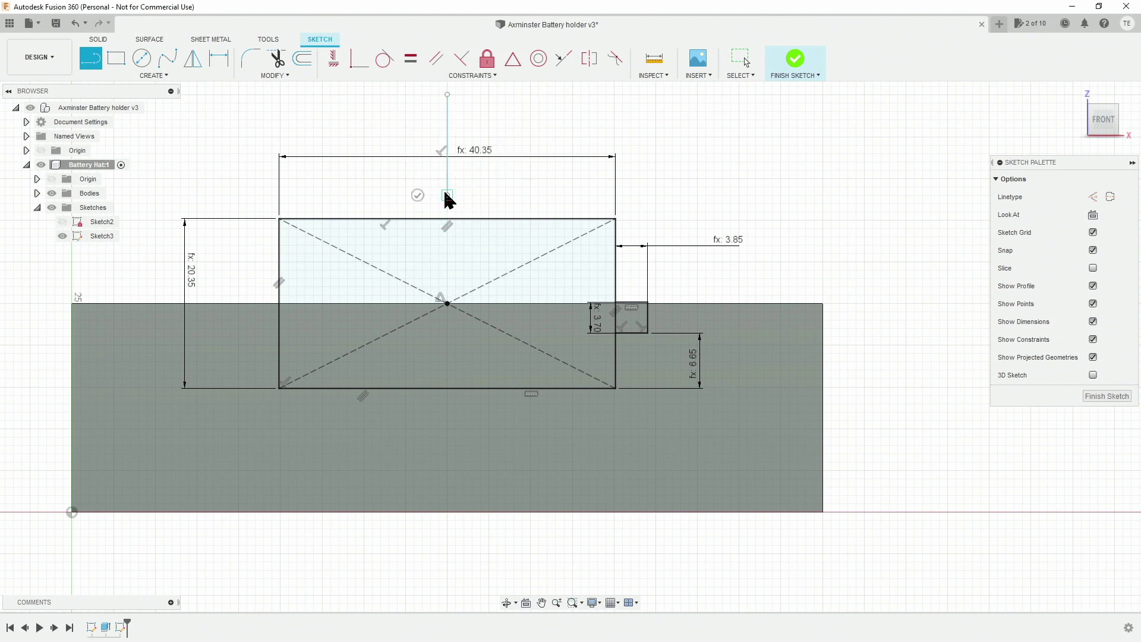
key("Escape")
left_click(448, 126)
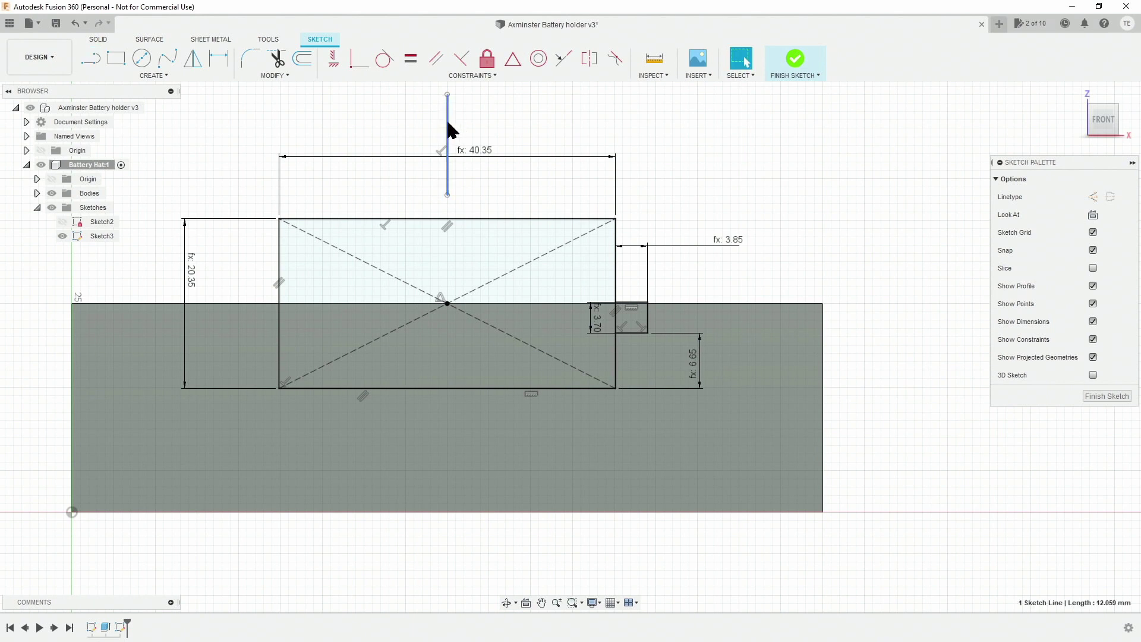
key("x")
key("Escape")
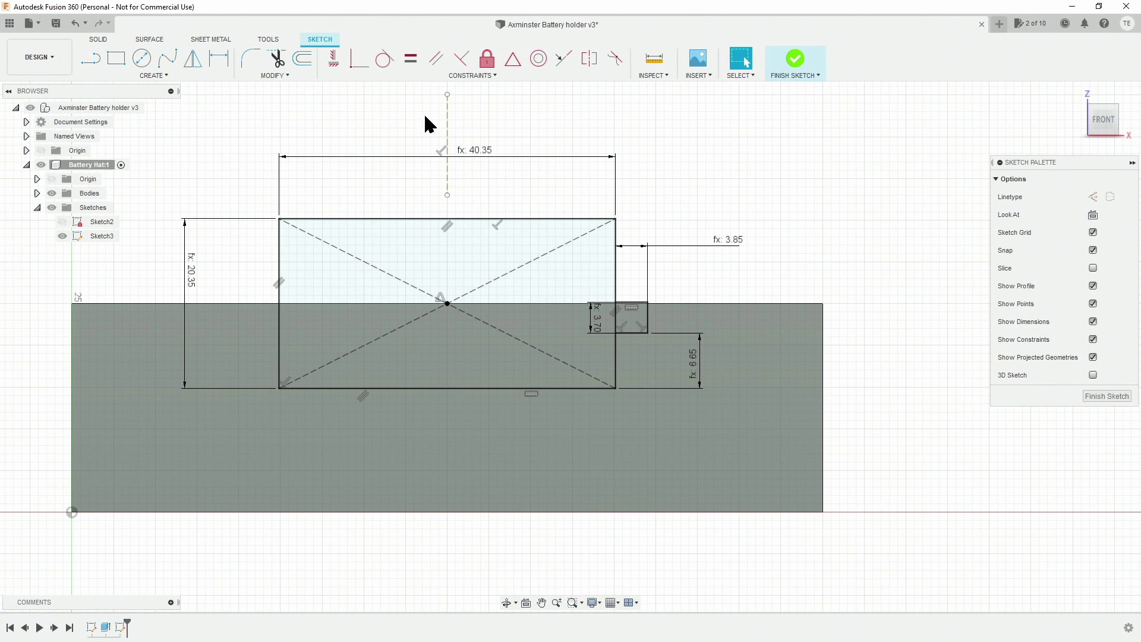
- Mirror the three notch lines to the rectangle's opposite side about the vertical construction line
left_click(194, 60)
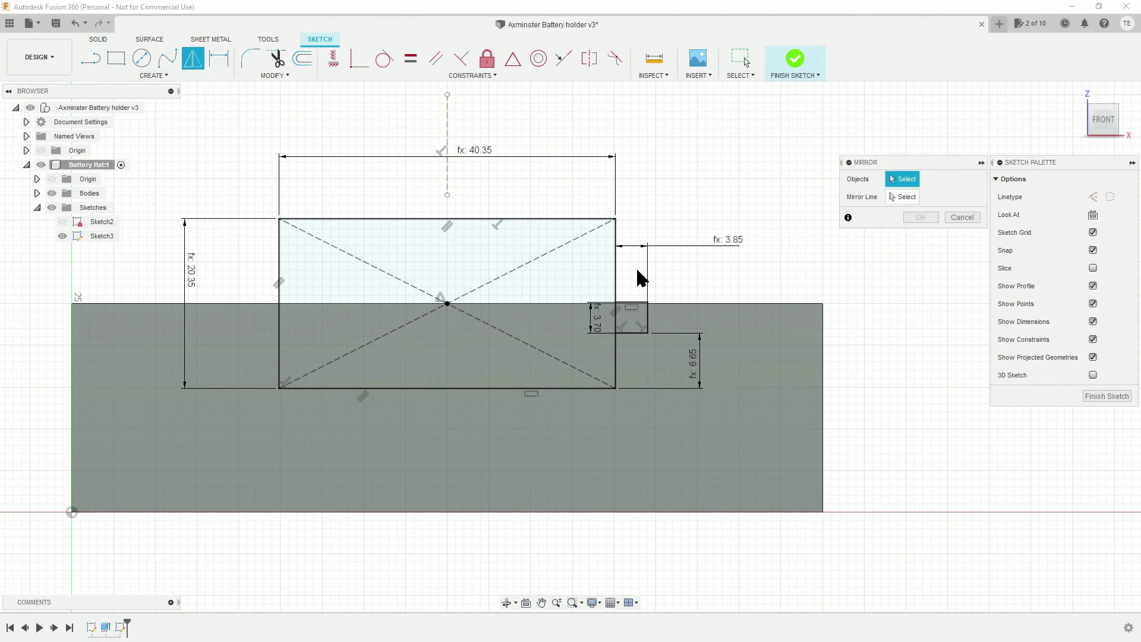
left_click(637, 304)
left_click(648, 324)
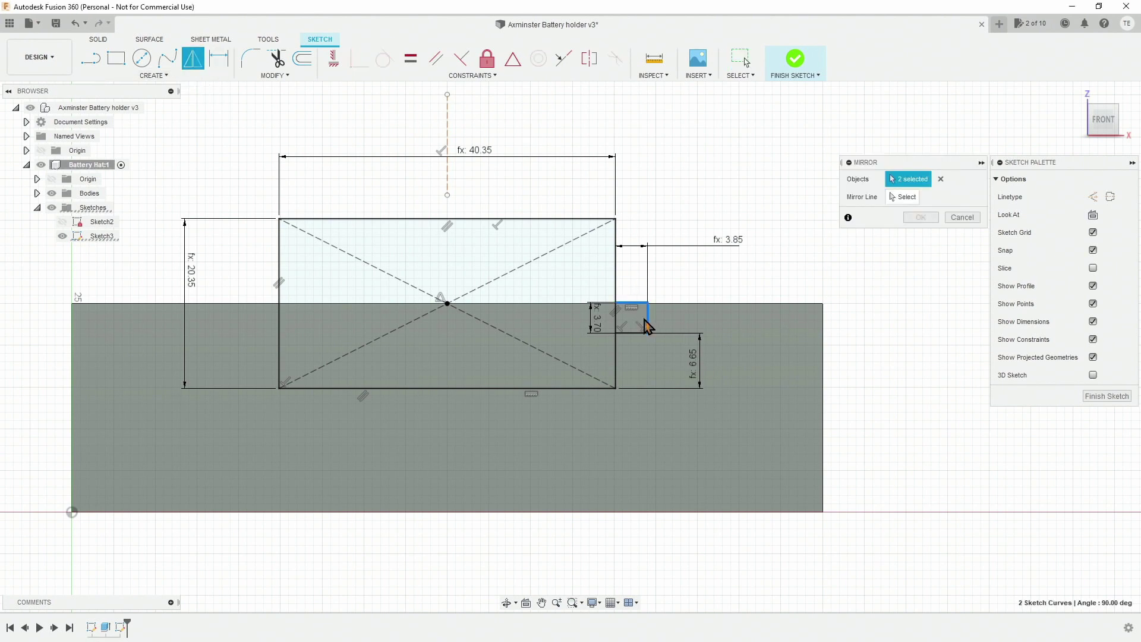
left_click(637, 333)
left_click(899, 200)
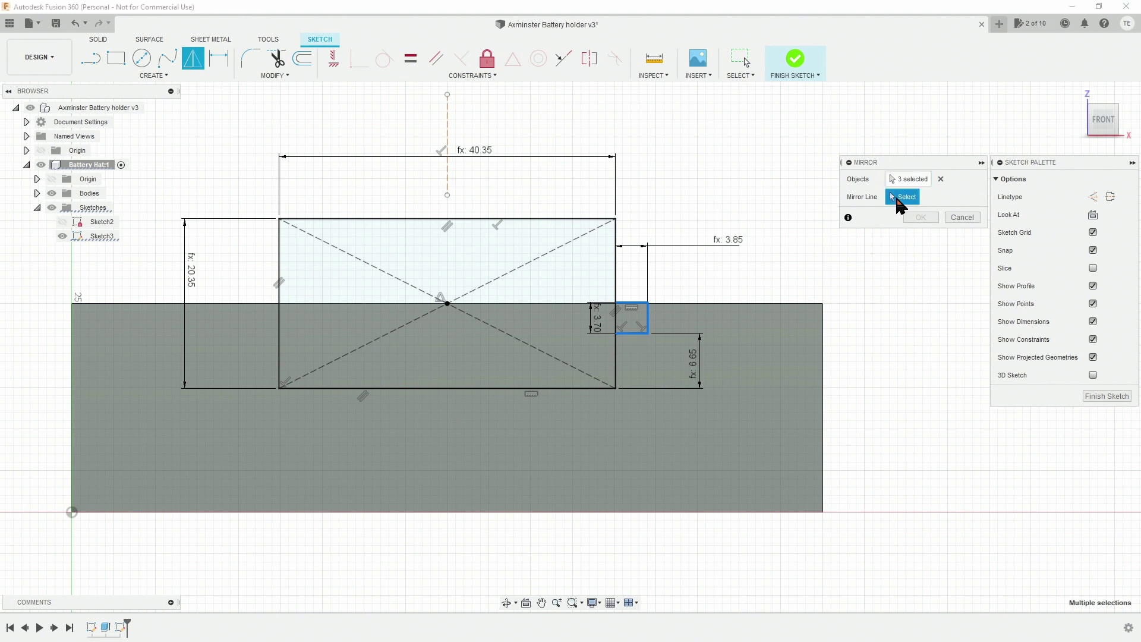
left_click(447, 144)
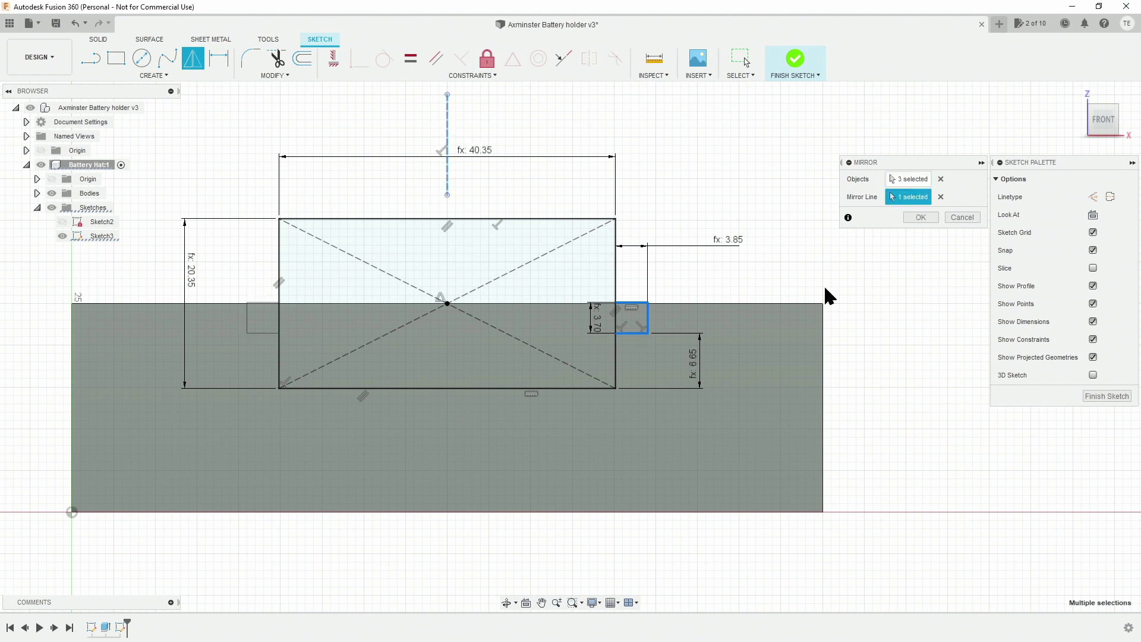
left_click(921, 218)
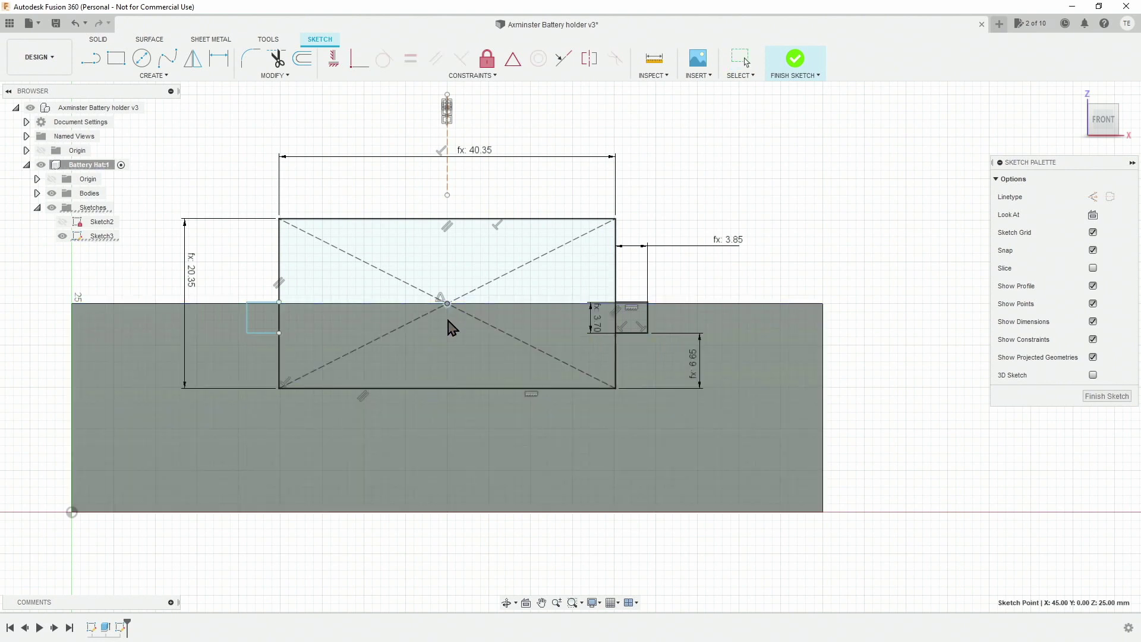
- Detach the rectangle's center point from the body's upper edge and dimension its bottom edge 10 mm above the body's bottom edge
key("Delete")
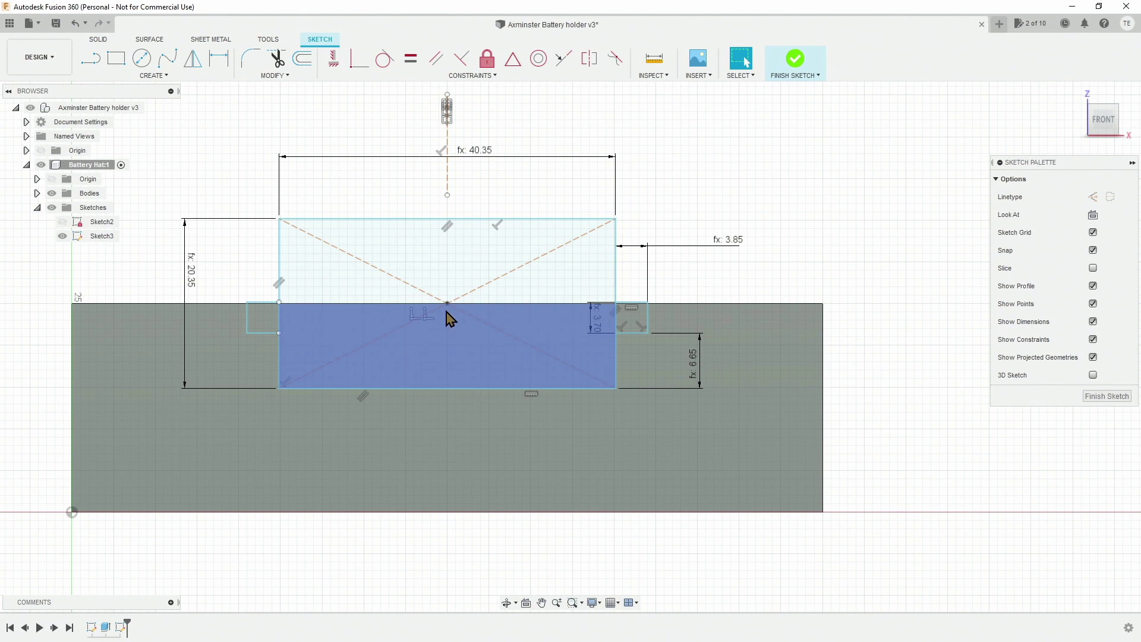
left_click(225, 62)
left_click(474, 389)
left_click(458, 513)
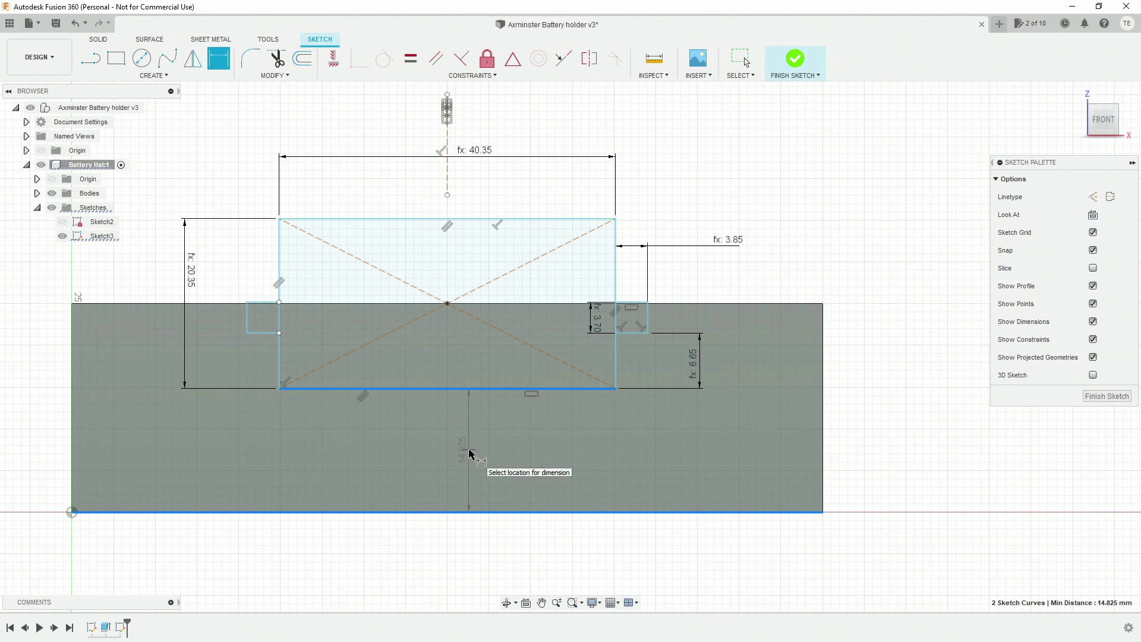
left_click(527, 454)
type("10")
key("Return")
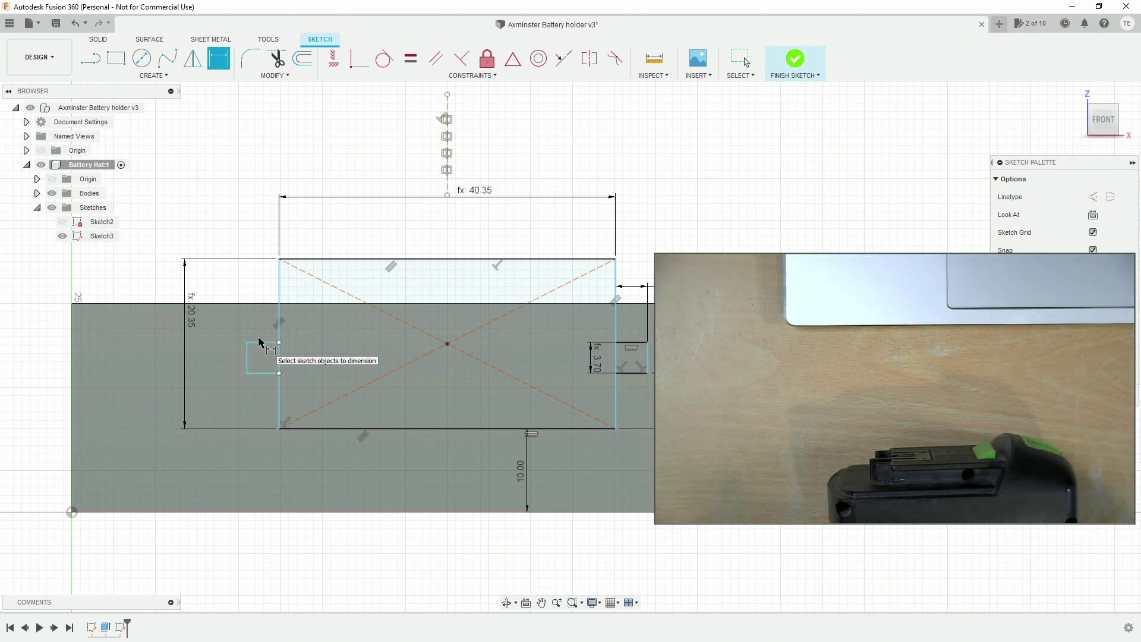
- Set the distance between the rectangle's bottom edge and the body's bottom edge to 8 mm and save the design
double_click(522, 473)
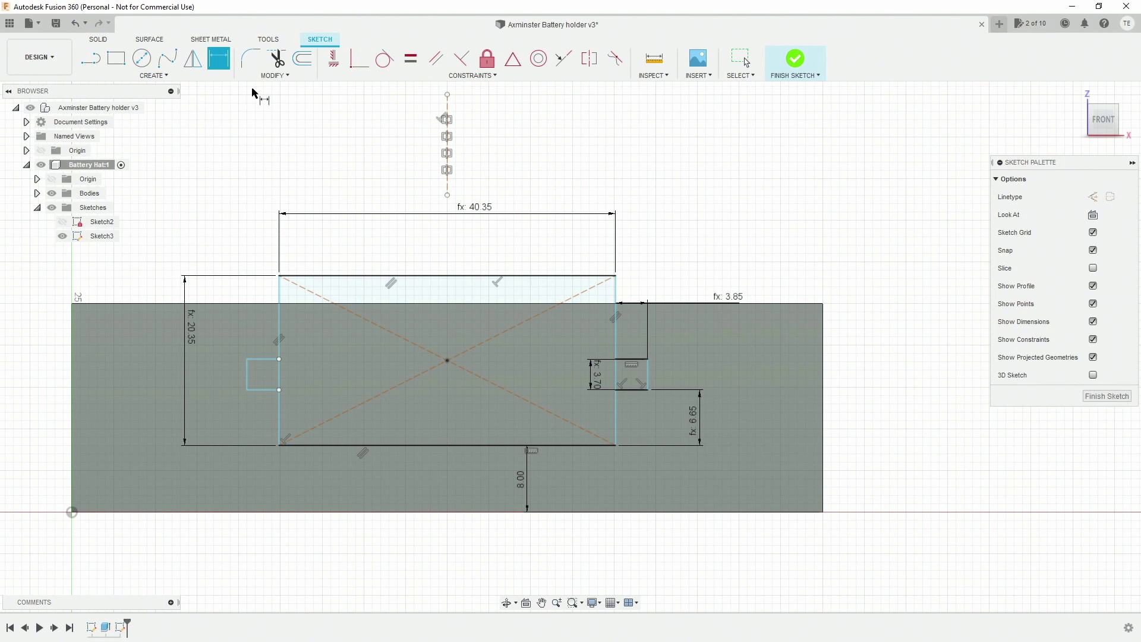
left_click(56, 24)
left_click(570, 345)
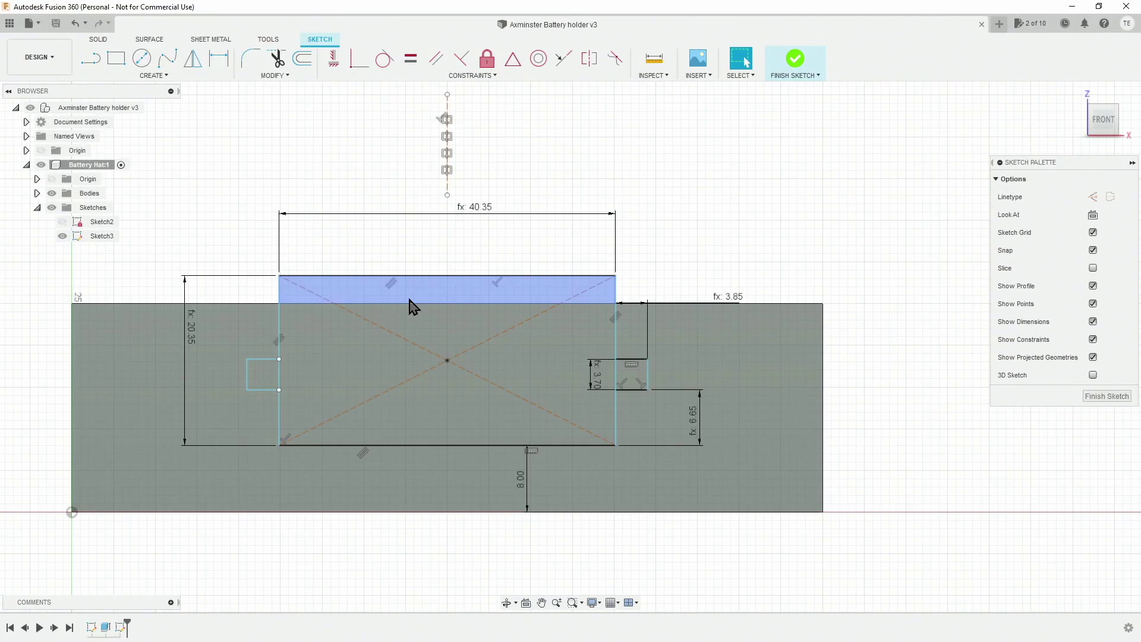
- Extrude the rectangle area inside the body and both side notches as a cut with distance -70 mm
key("e")
left_click(280, 377)
left_click(272, 379)
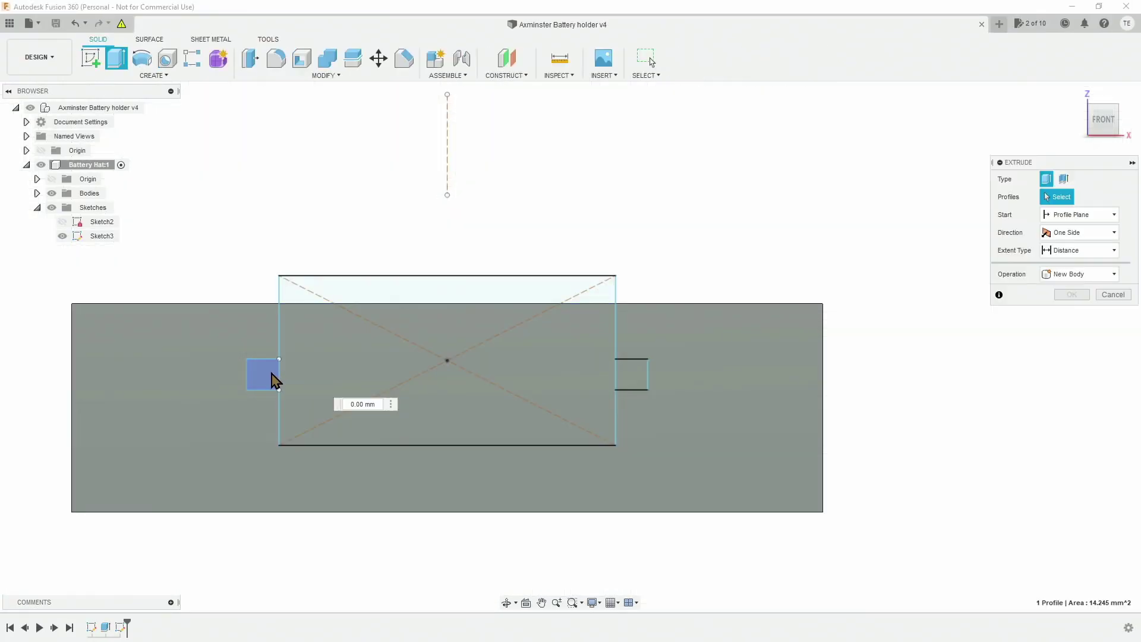
left_click(621, 375)
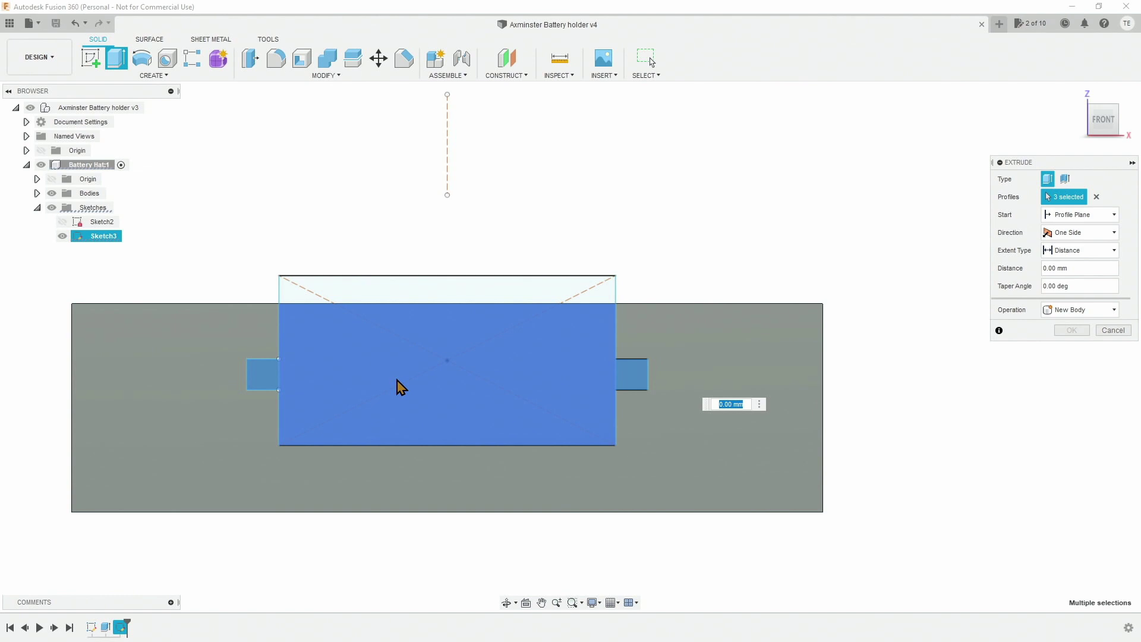
middle_click_drag(405, 387, 874, 378, "shift")
left_click_drag(874, 378, 400, 337)
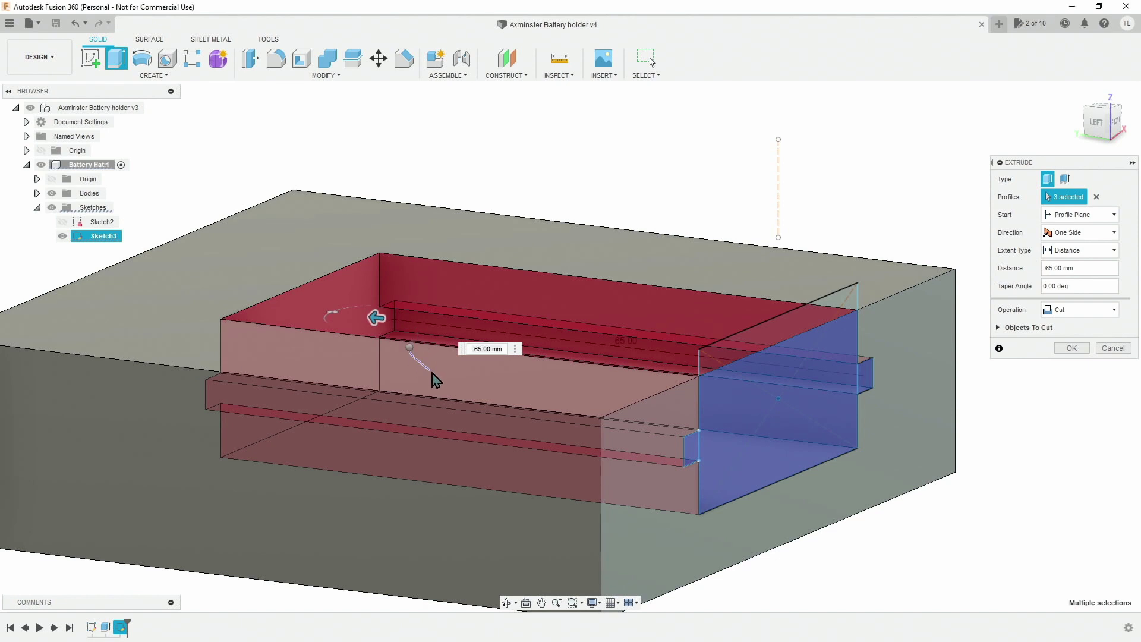
middle_click_drag(388, 365, 403, 366, "shift")
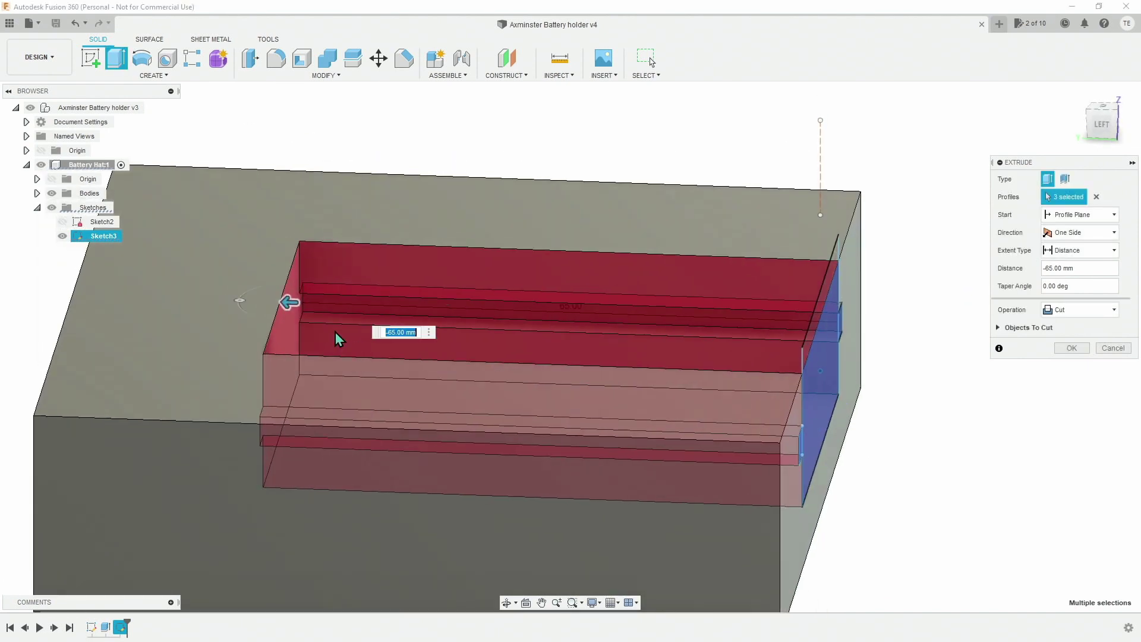
left_click_drag(286, 304, 247, 300)
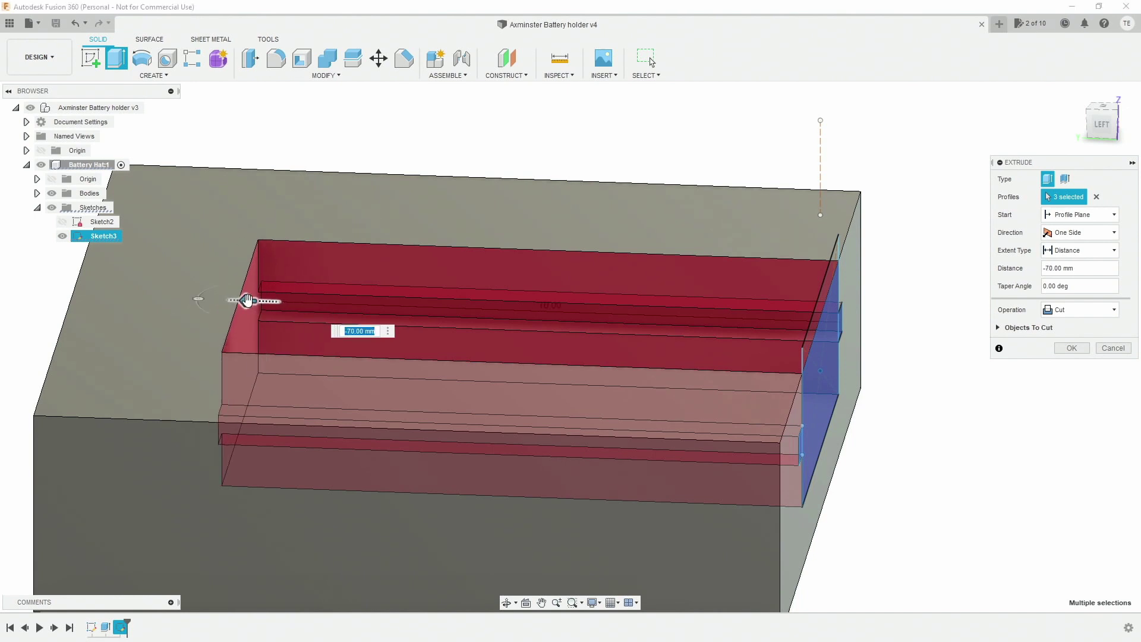
key("Return")
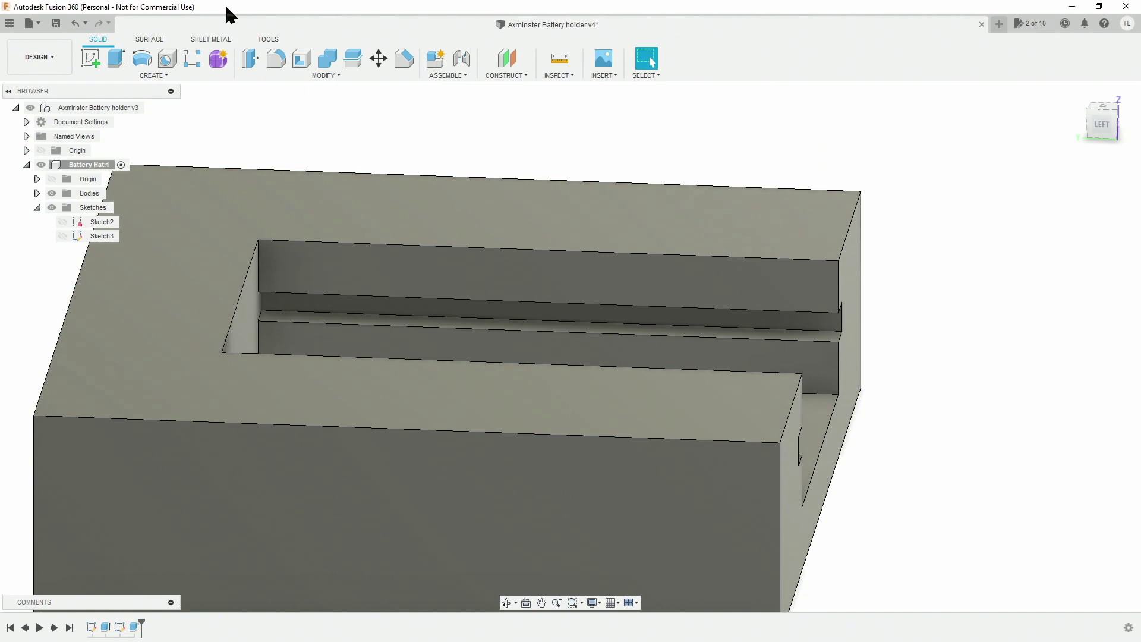
- Measure the distance between the outer edges of the two rail notches on the block's front face
middle_click_drag(591, 415, 482, 385, "shift")
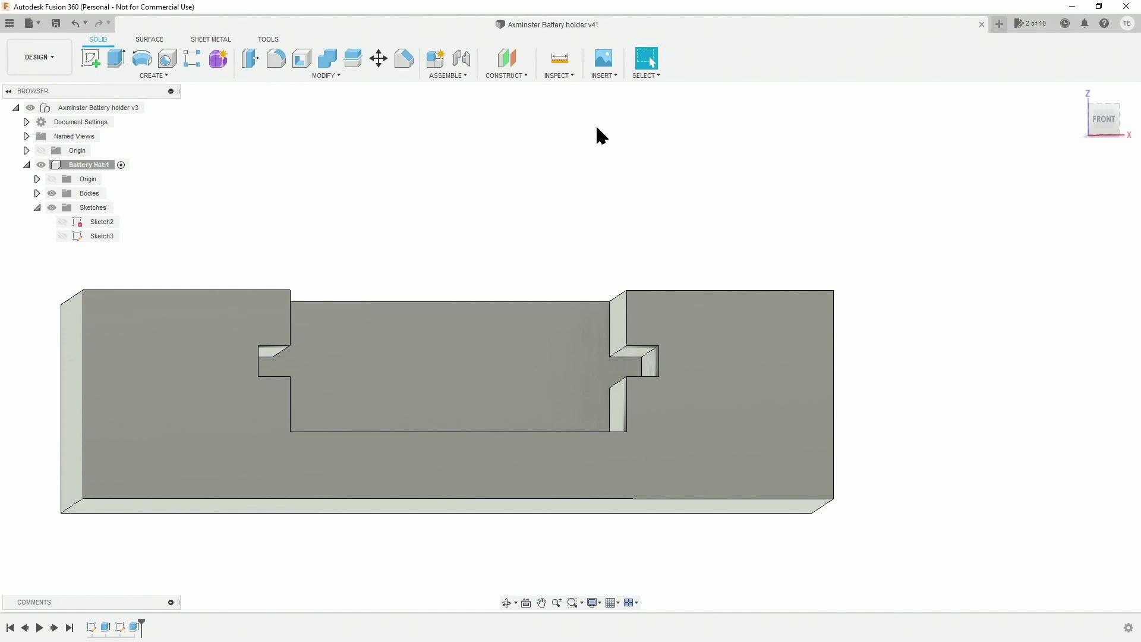
left_click(569, 72)
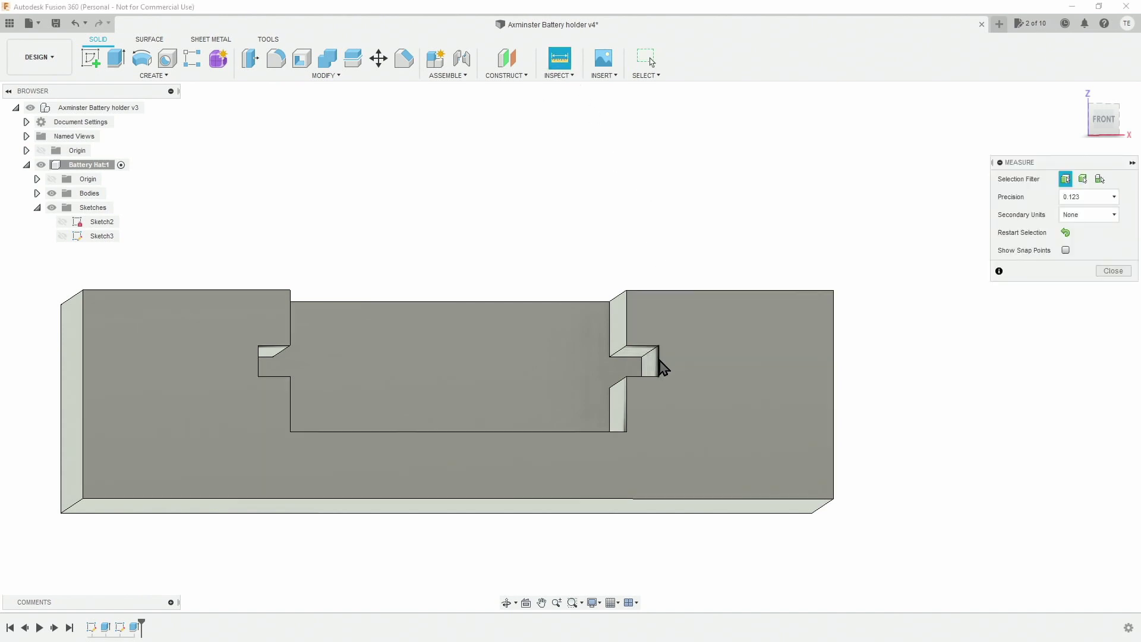
left_click(658, 364)
left_click(259, 366)
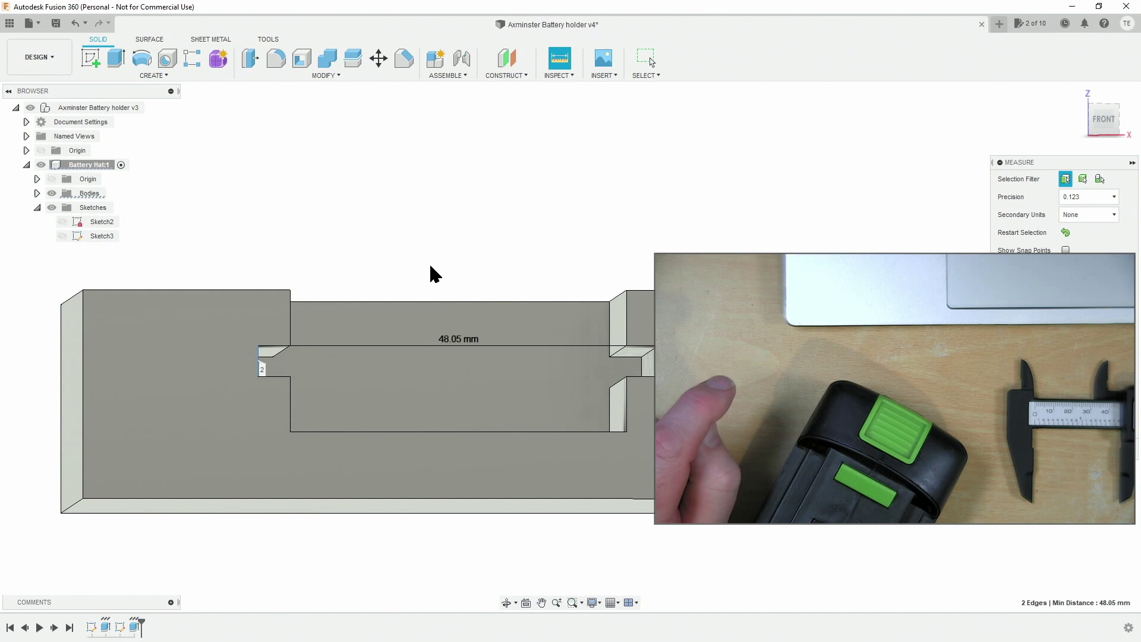
key("Escape")
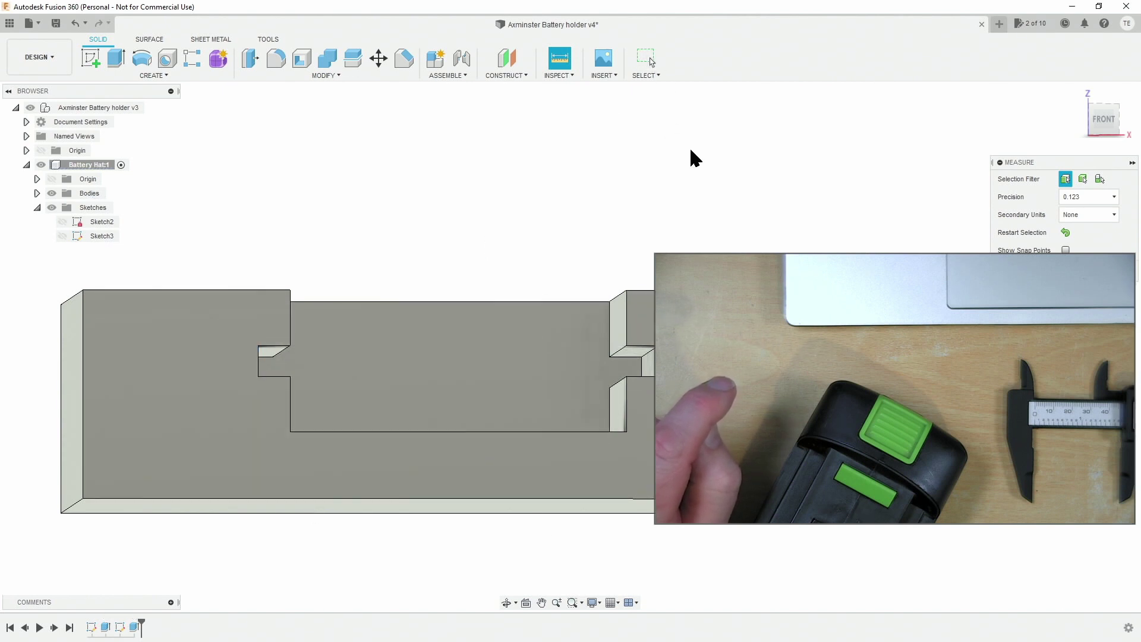
key("Escape")
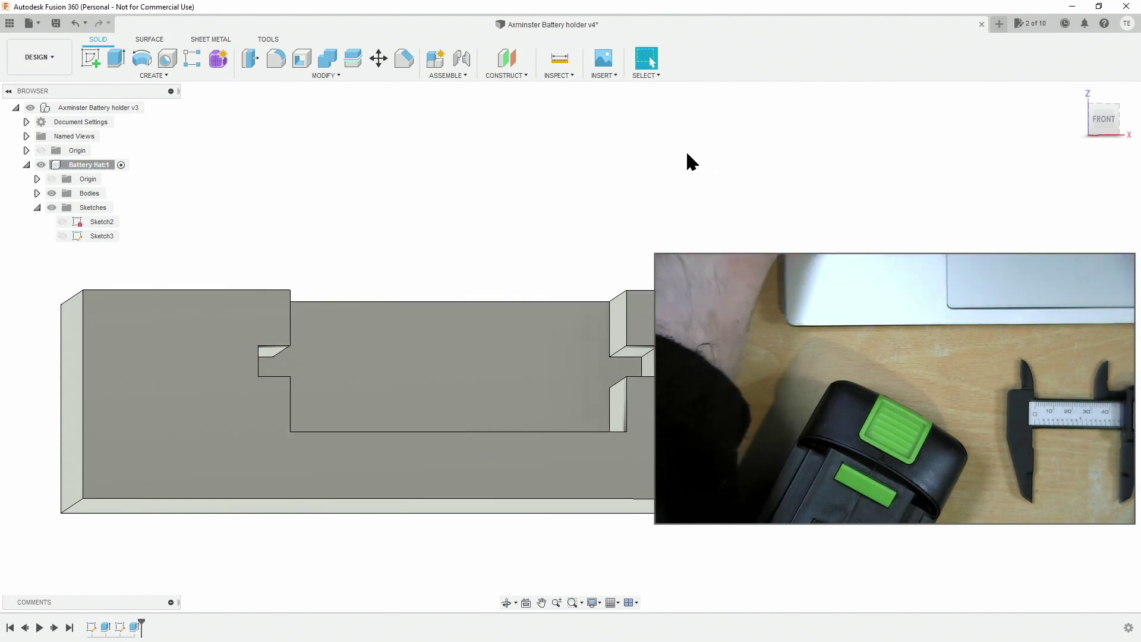
- Edit the rail-slot sketch to set the side notch's width to 5 mm + cc, and finish the sketch
double_click(121, 627)
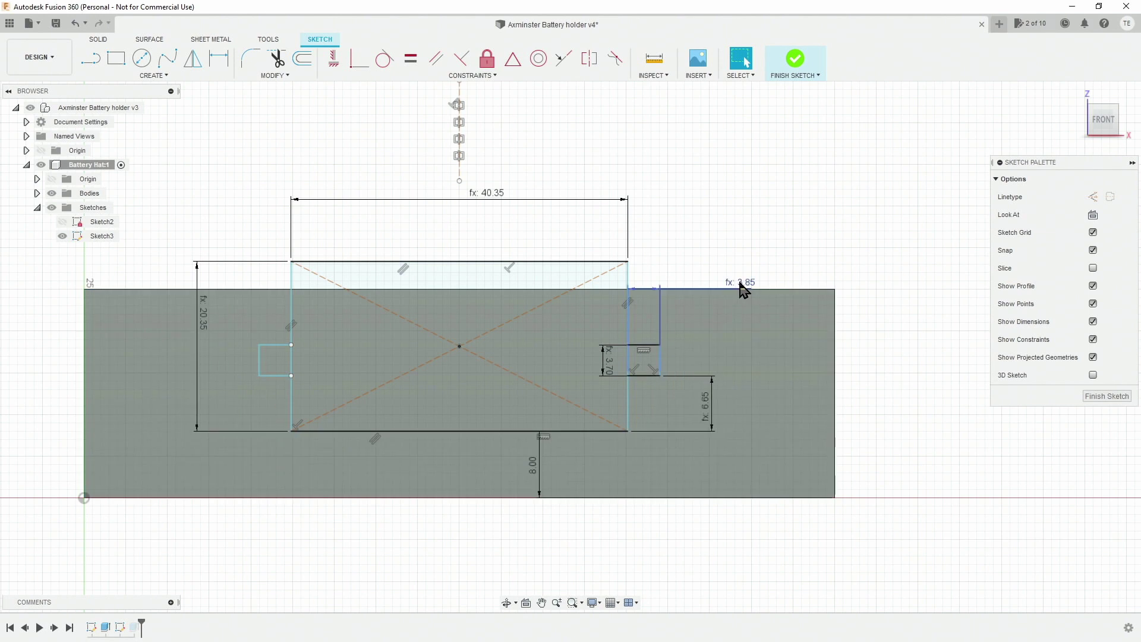
double_click(748, 288)
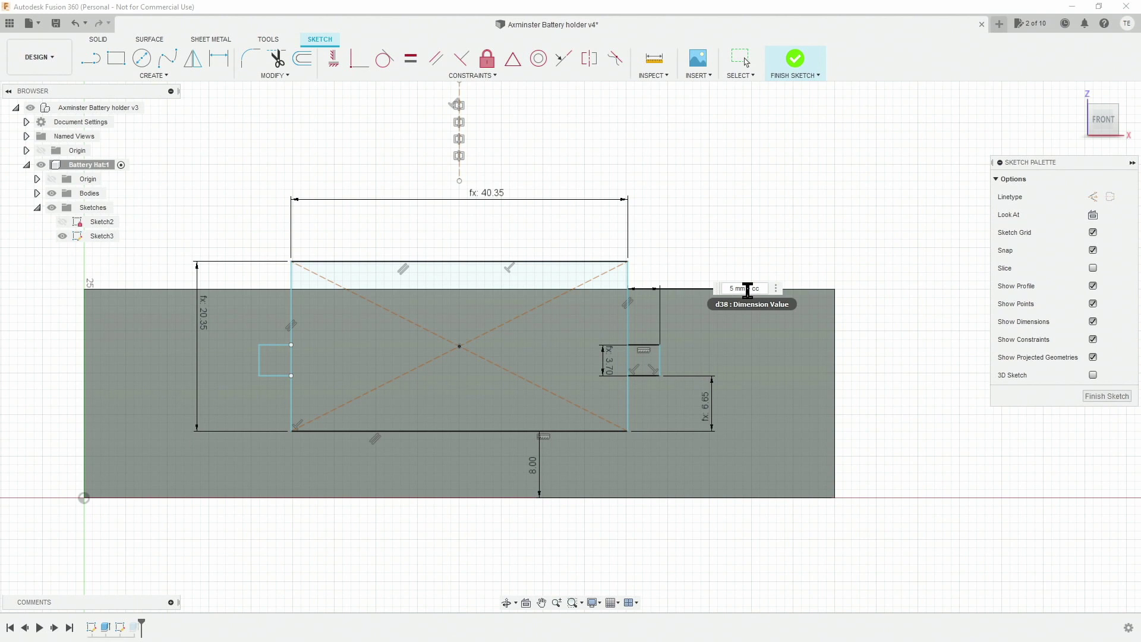
key("Return")
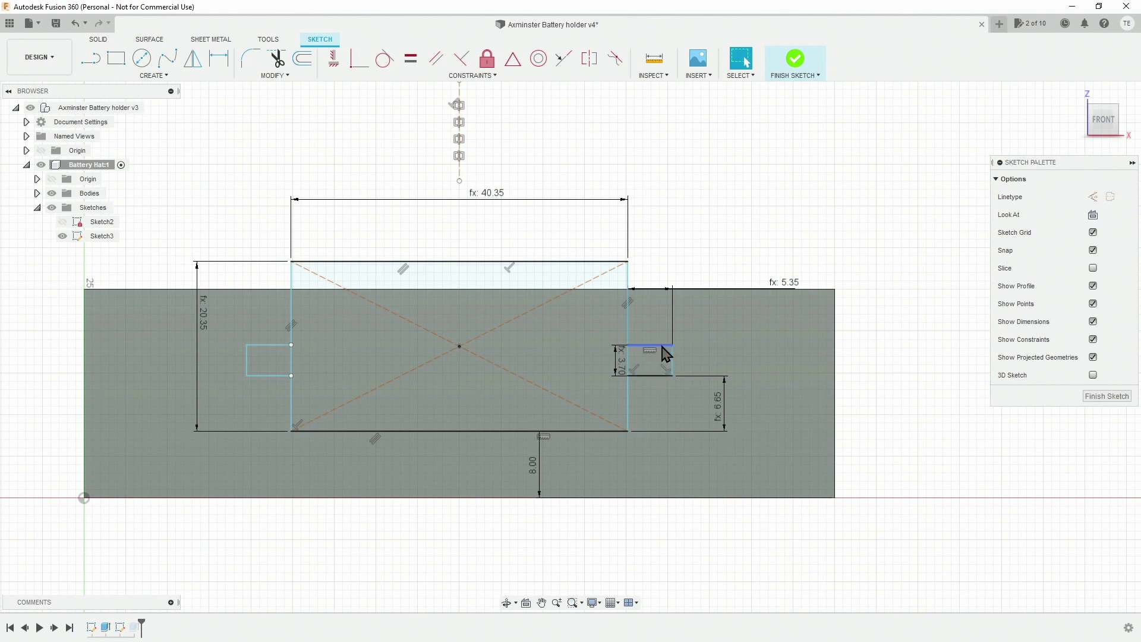
left_click(795, 58)
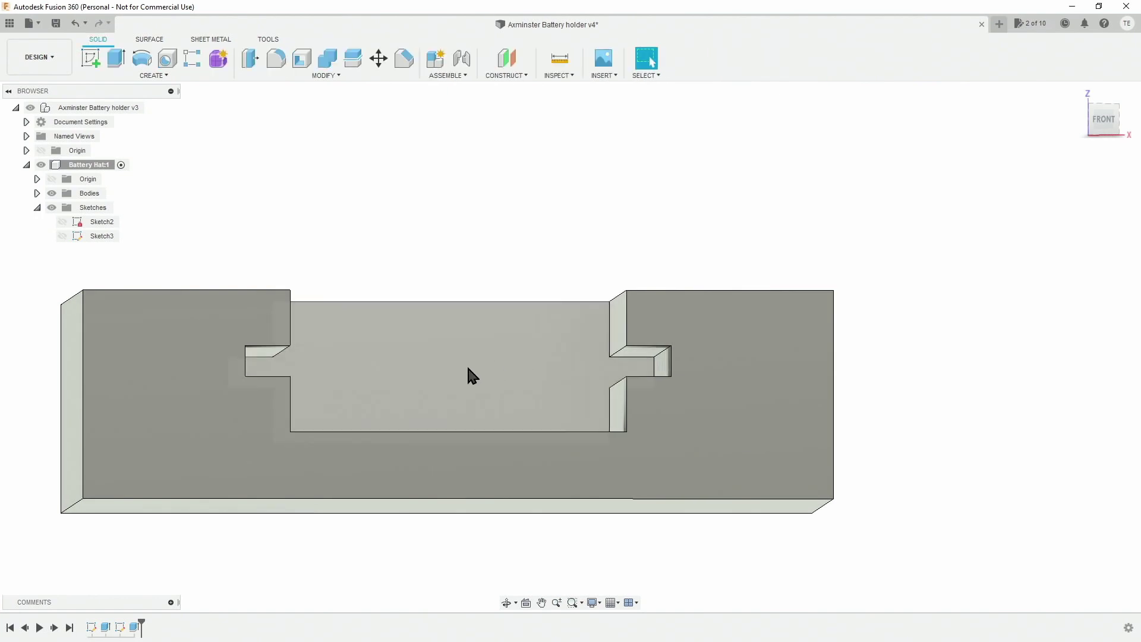
- On the block's left side face, sketch a 35 mm line from the bottom front corner, leaning inward at about 106° to the base
mouse_move(458, 377)
middle_mouse_down("shift")
mouse_move(515, 394)
mouse_move(513, 368)
mouse_move(511, 395)
middle_mouse_up("shift")
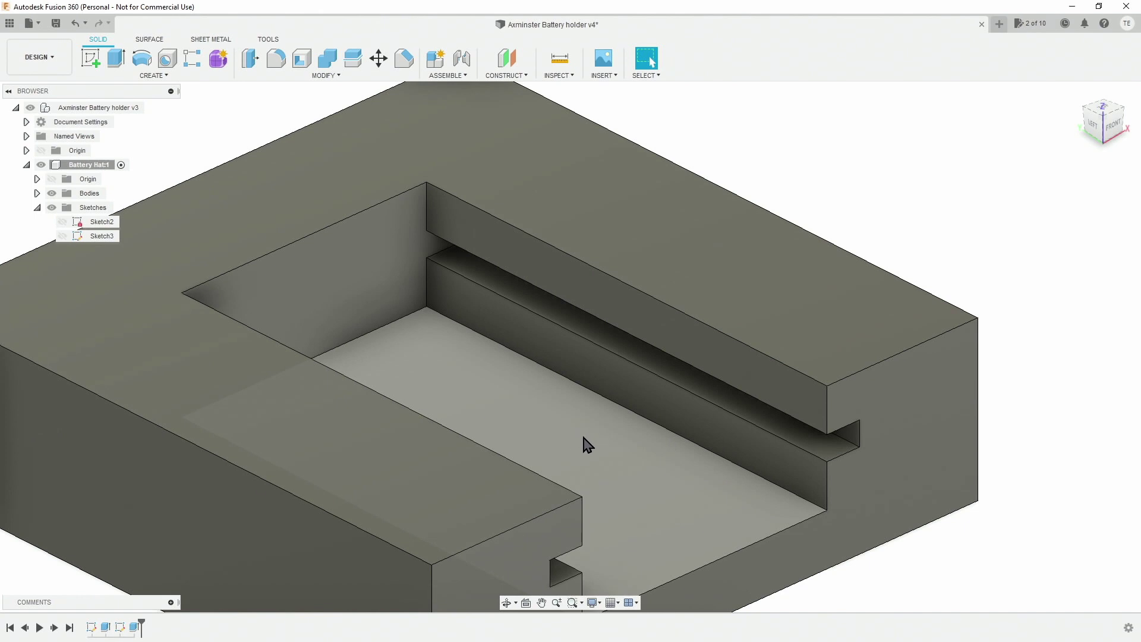
middle_click_drag(585, 456, 633, 389, "shift")
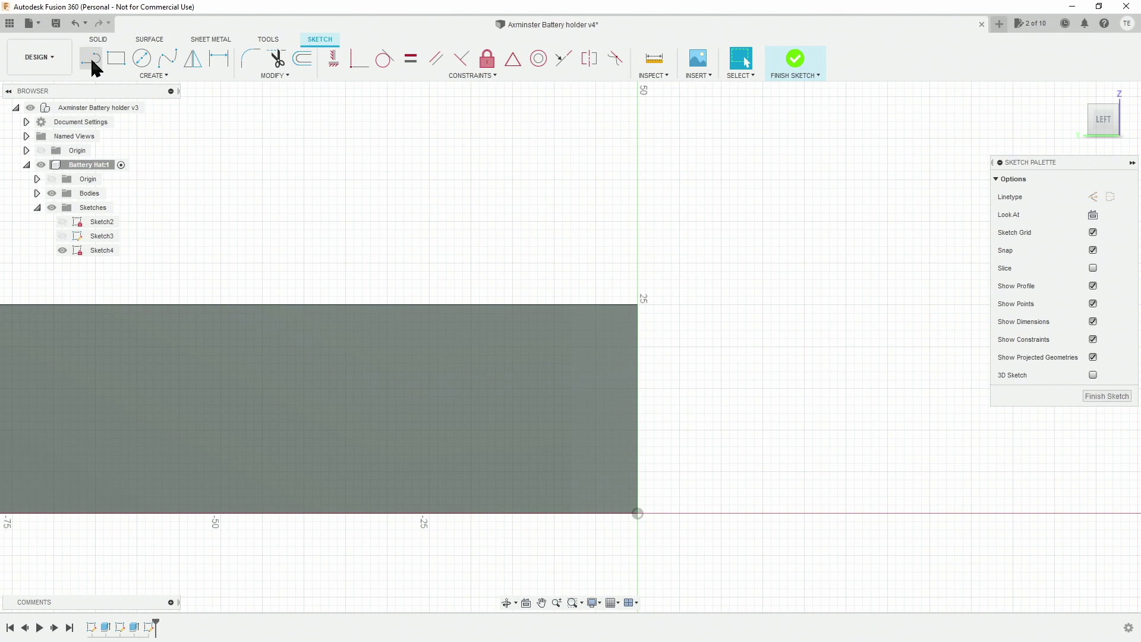
left_click(90, 58)
left_click(637, 513)
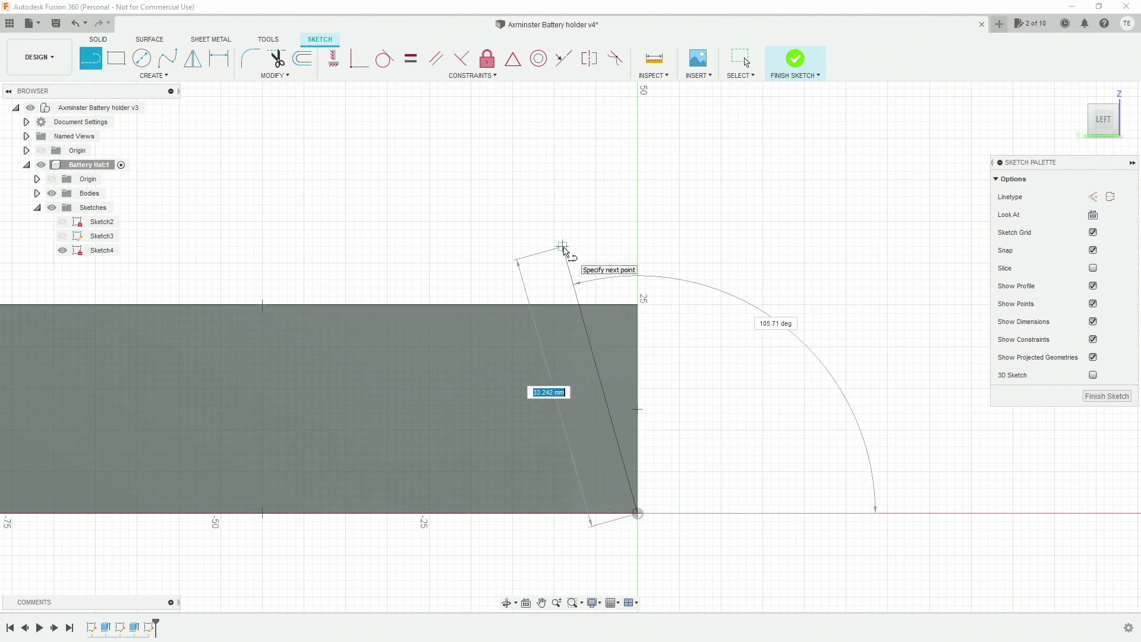
type("35")
key("Tab")
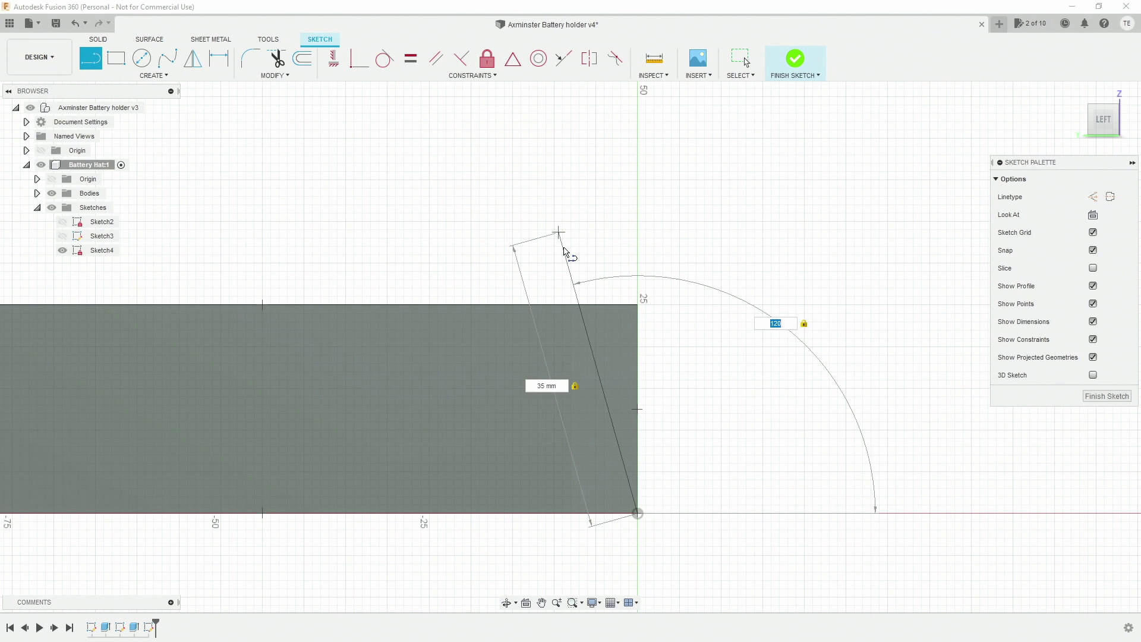
key("Return")
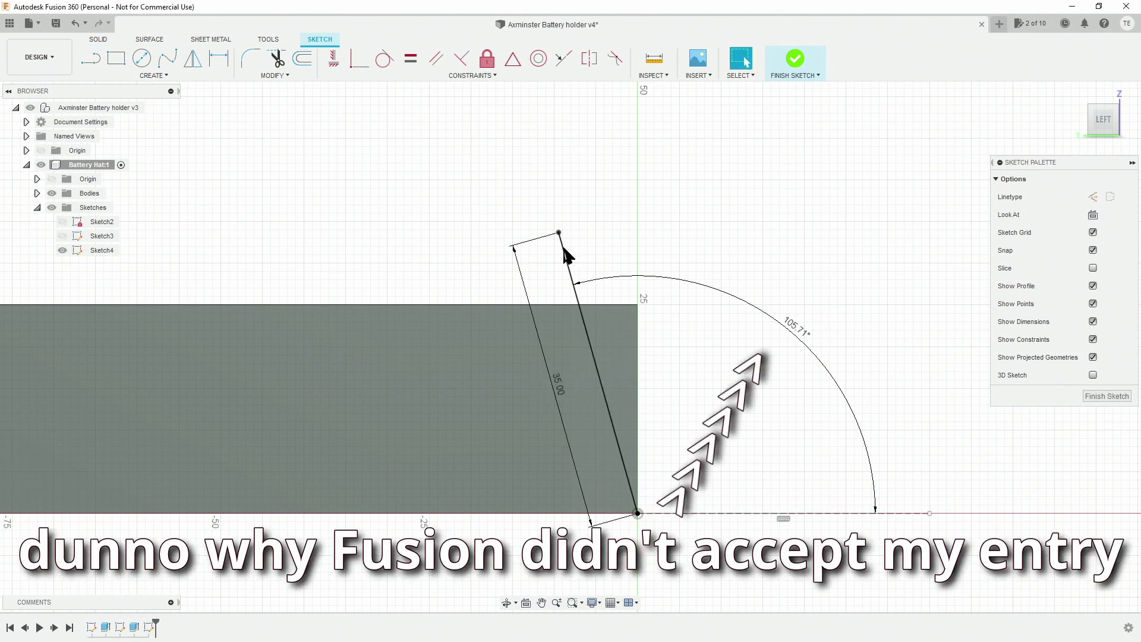
- Close the wedge profile with a horizontal line from the slanted line's upper end and a vertical line down to the corner
key("l")
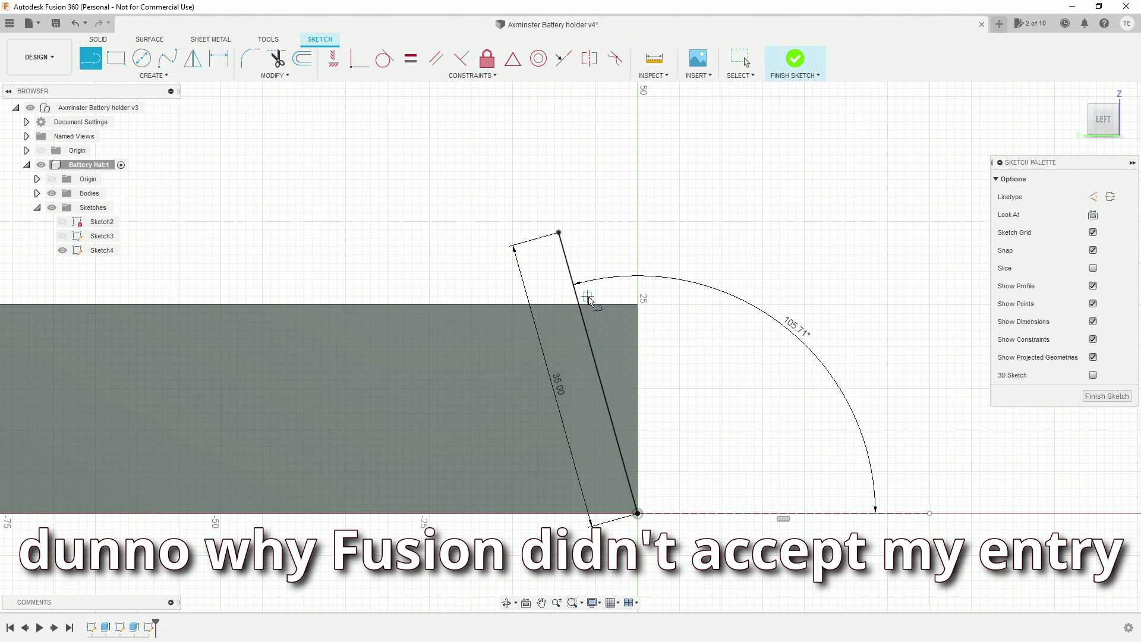
left_click(559, 233)
left_click(638, 232)
left_click(637, 504)
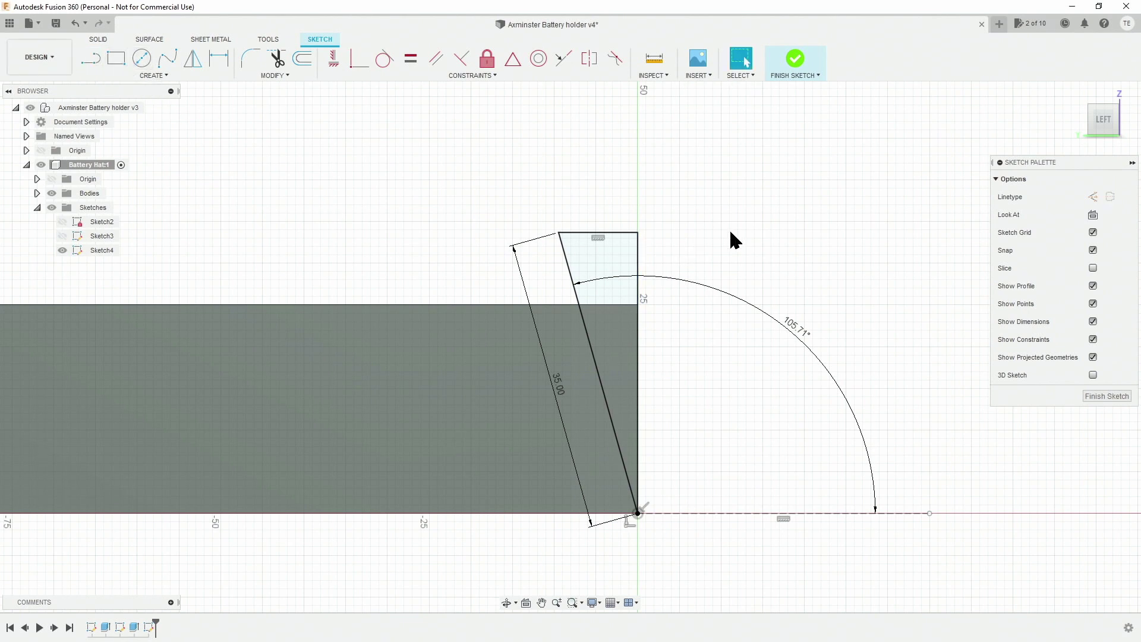
- Measure the distance between the wedge's vertical line and the block's opposite vertical front edge
mouse_move(686, 240)
middle_mouse_down("shift")
mouse_move(673, 256)
mouse_move(624, 195)
middle_mouse_up("shift")
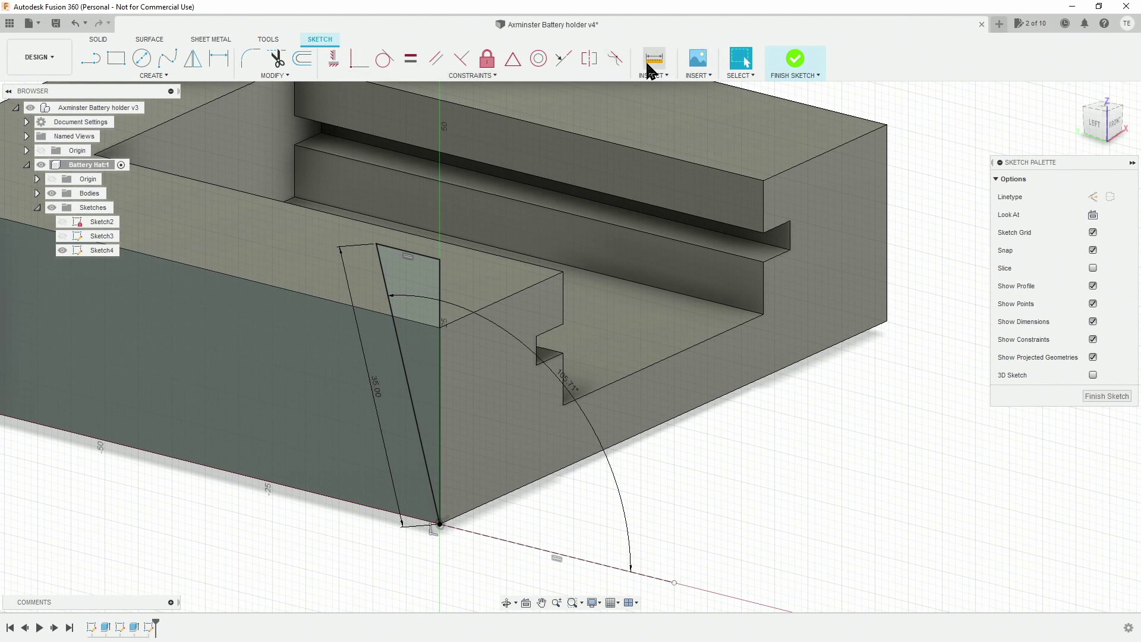
left_click(654, 57)
left_click(441, 417)
left_click(888, 140)
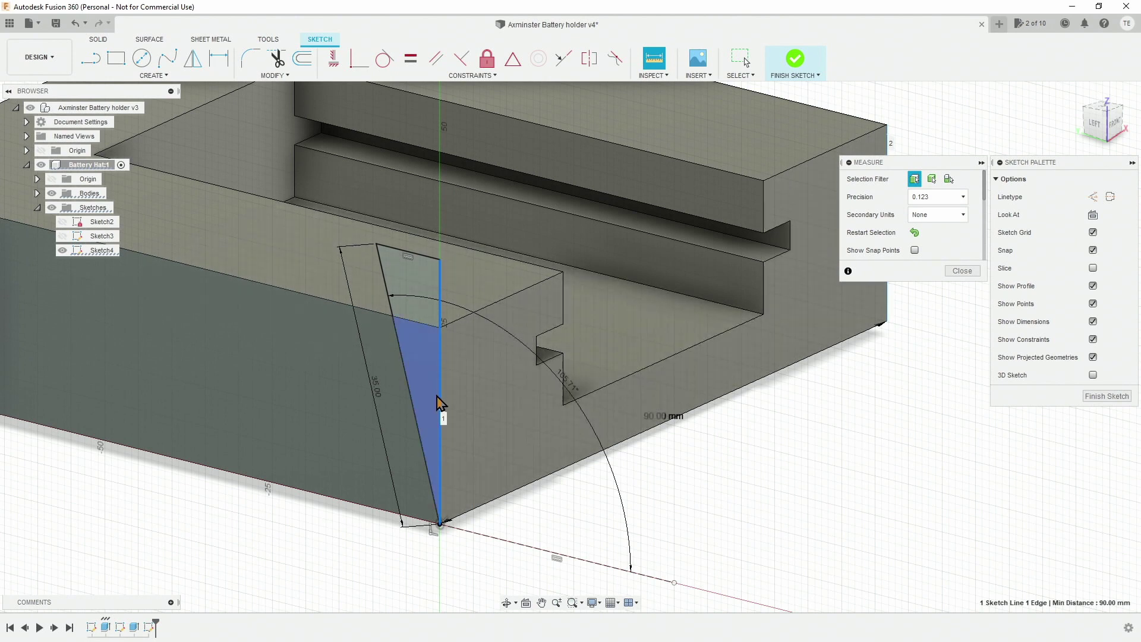
- Start an extrusion of the wedge area inside the body with a start offset of -3 mm from the profile plane
key("e")
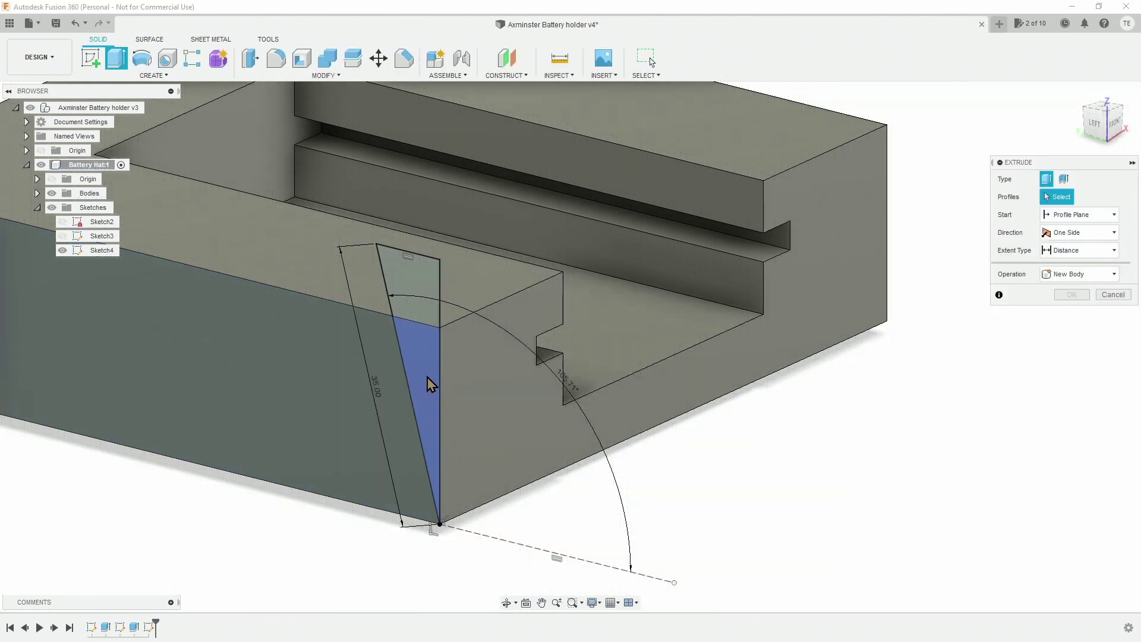
left_click(427, 379)
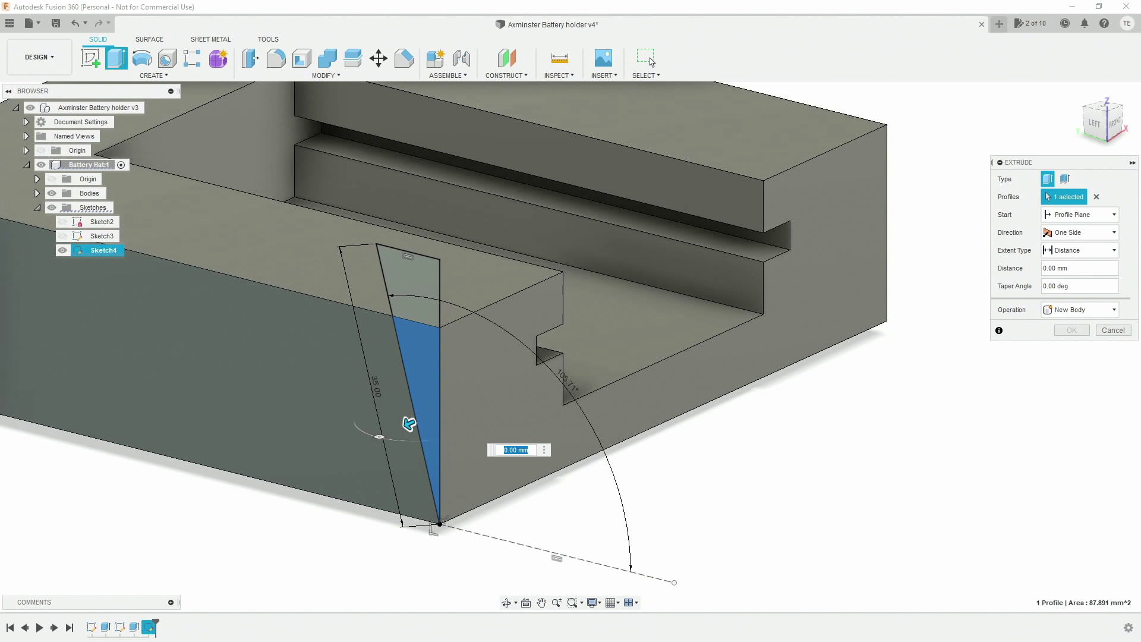
left_click(1104, 215)
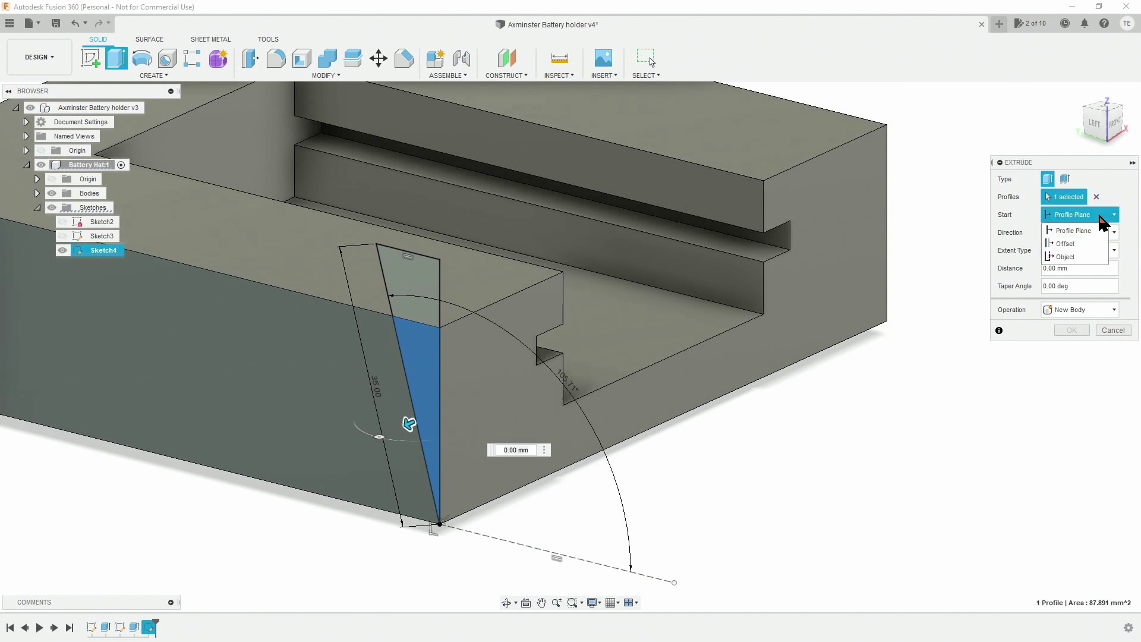
left_click(1085, 245)
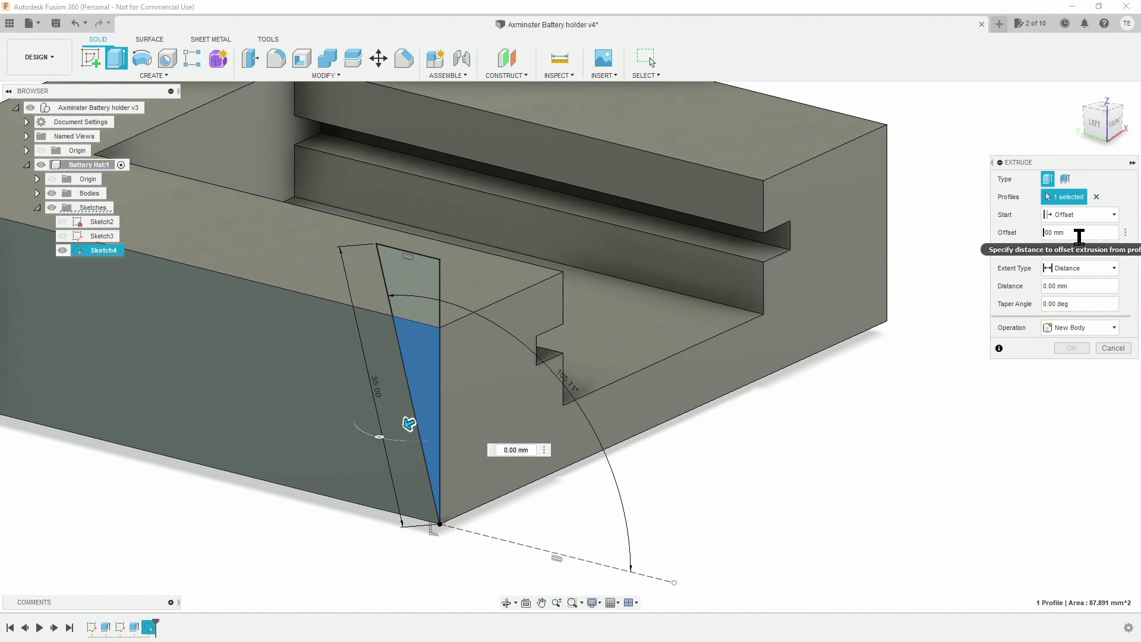
type("-3")
- Cut the wedge through to the block's opposite side face, with the start and end offsets both set to -4 mm
left_click(1071, 270)
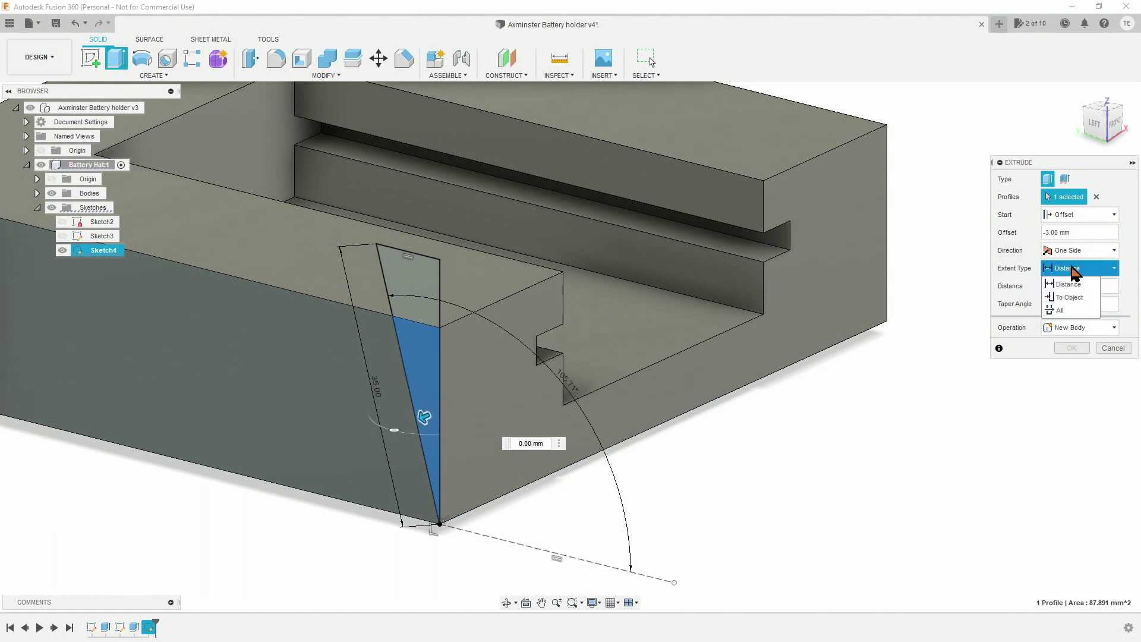
left_click(1073, 285)
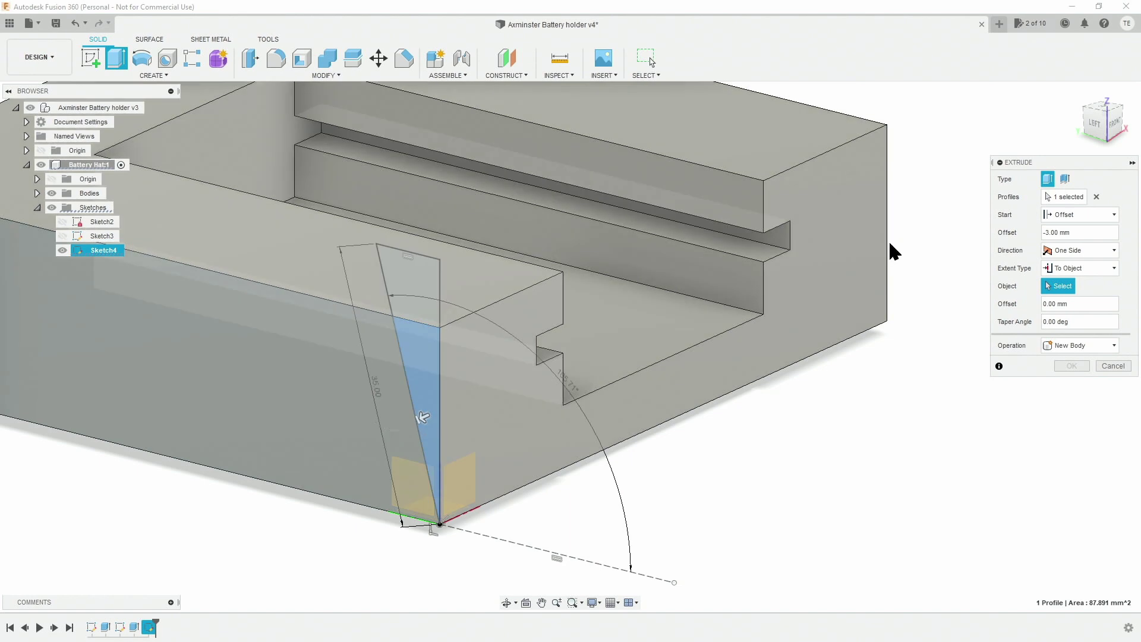
middle_click_drag(895, 252, 854, 262, "shift")
left_click(899, 231)
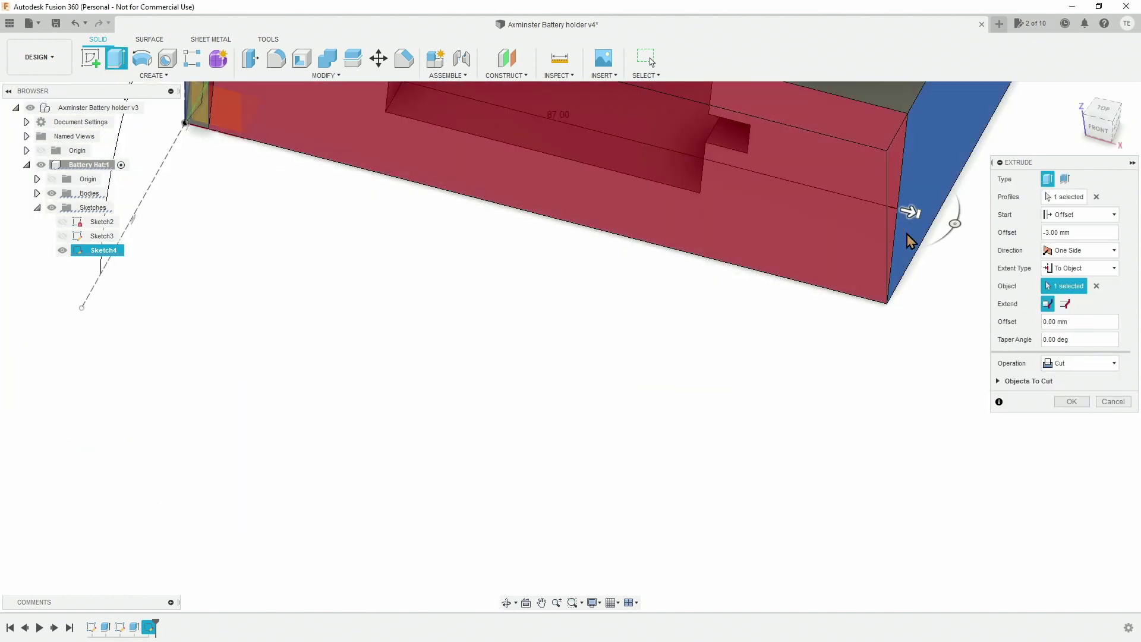
left_click(1045, 321)
type("3")
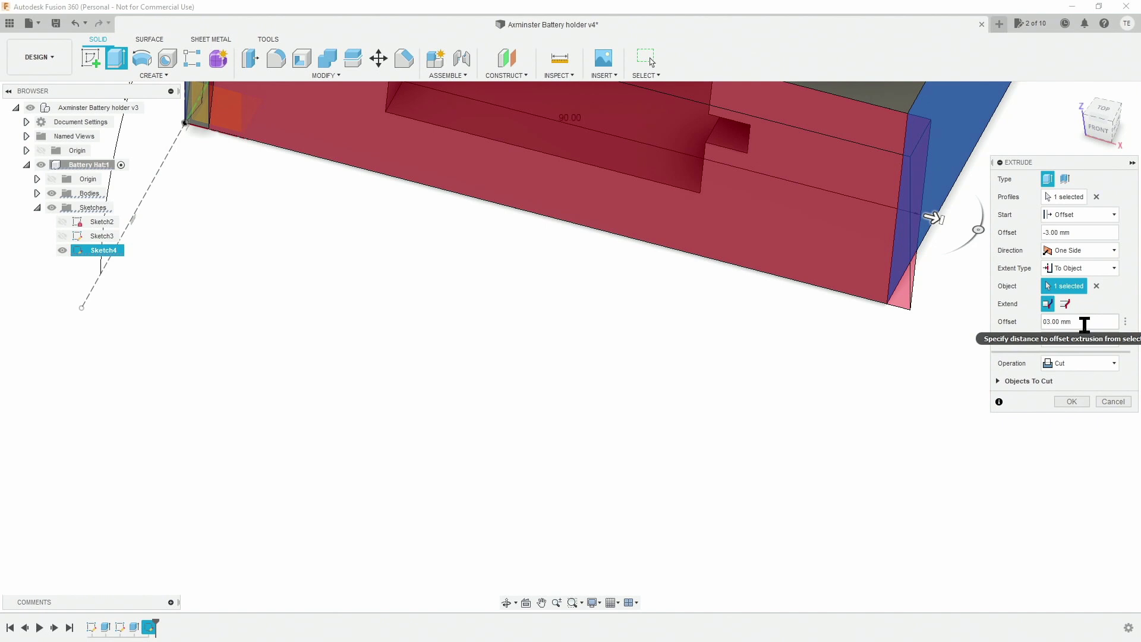
type("-")
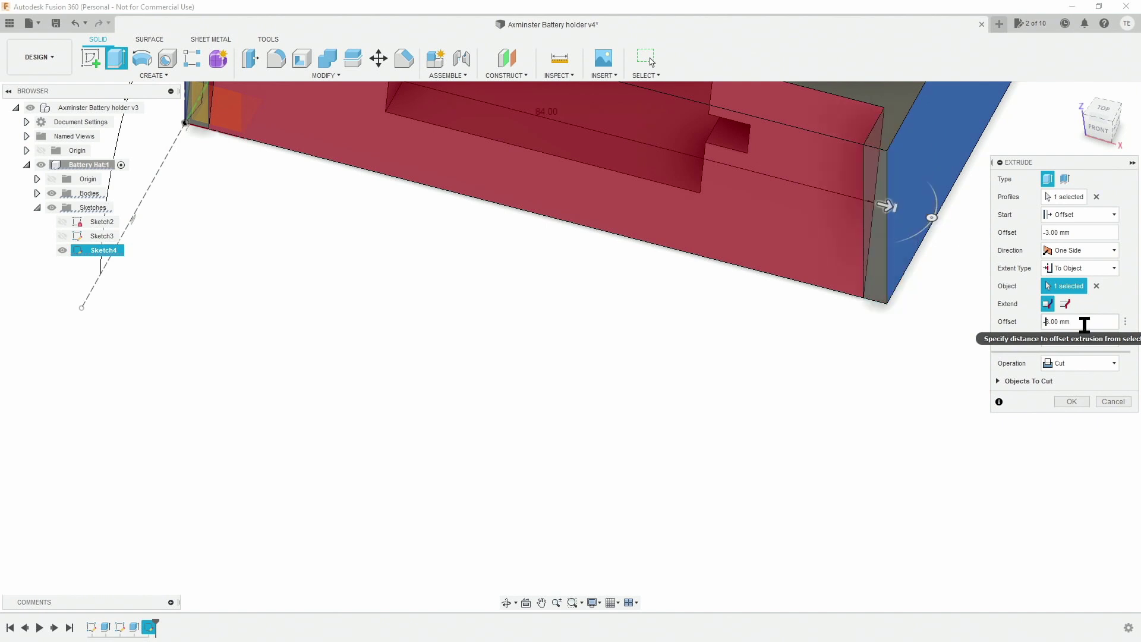
middle_click_drag(581, 262, 651, 411)
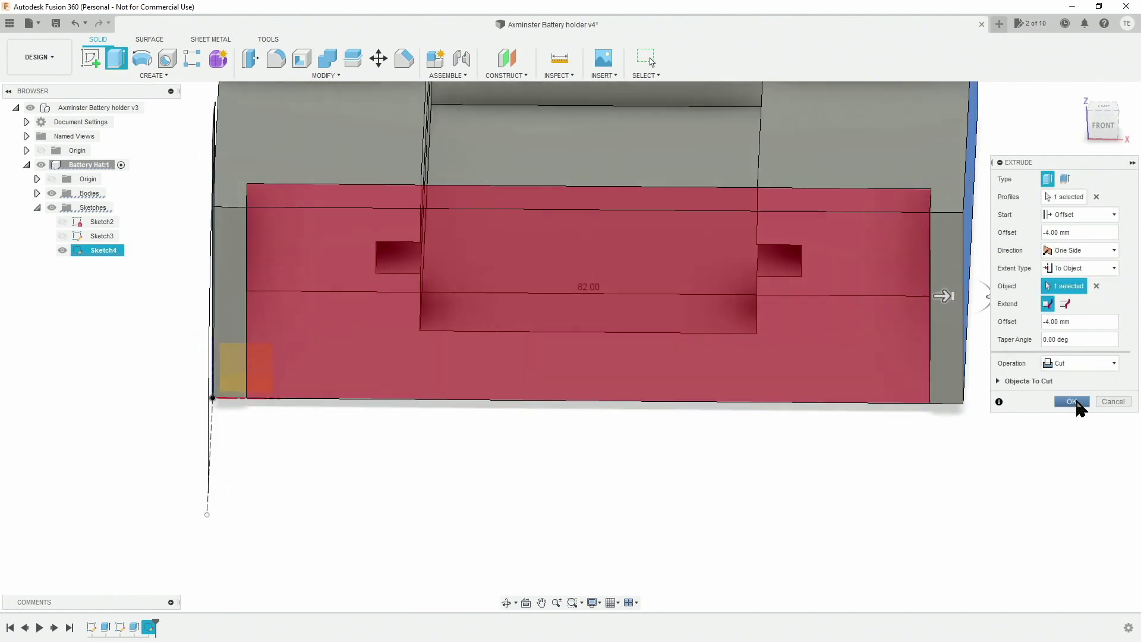
left_click(1074, 402)
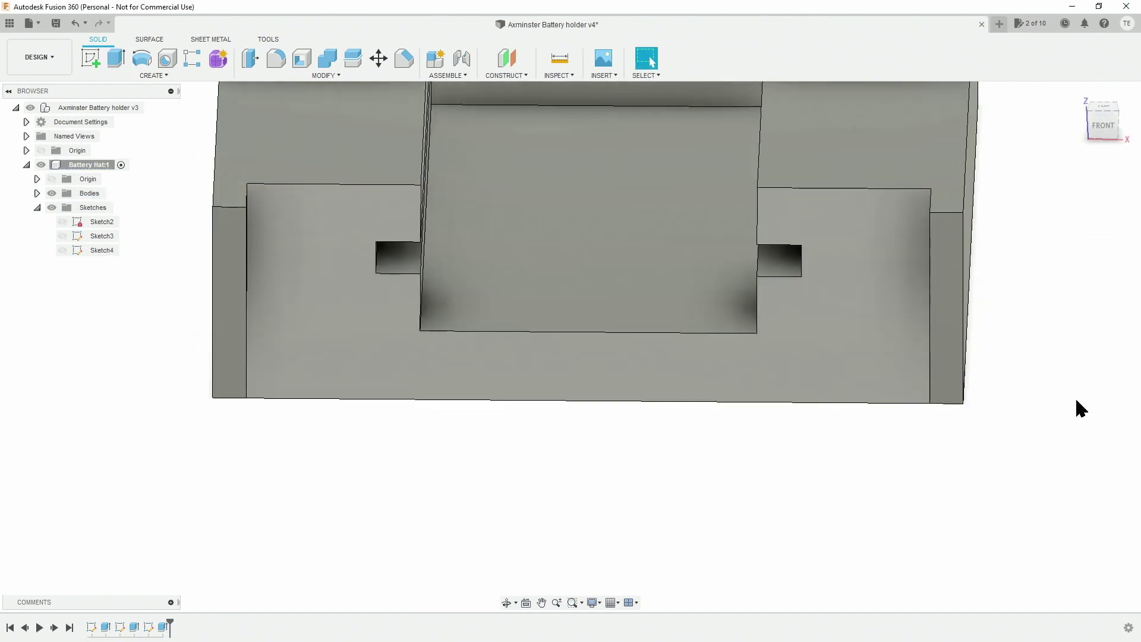
- Examine the slanted front cut, its thin side walls and the rail slot from several angles
middle_click_drag(331, 382, 411, 368, "shift")
middle_click_drag(243, 322, 346, 424)
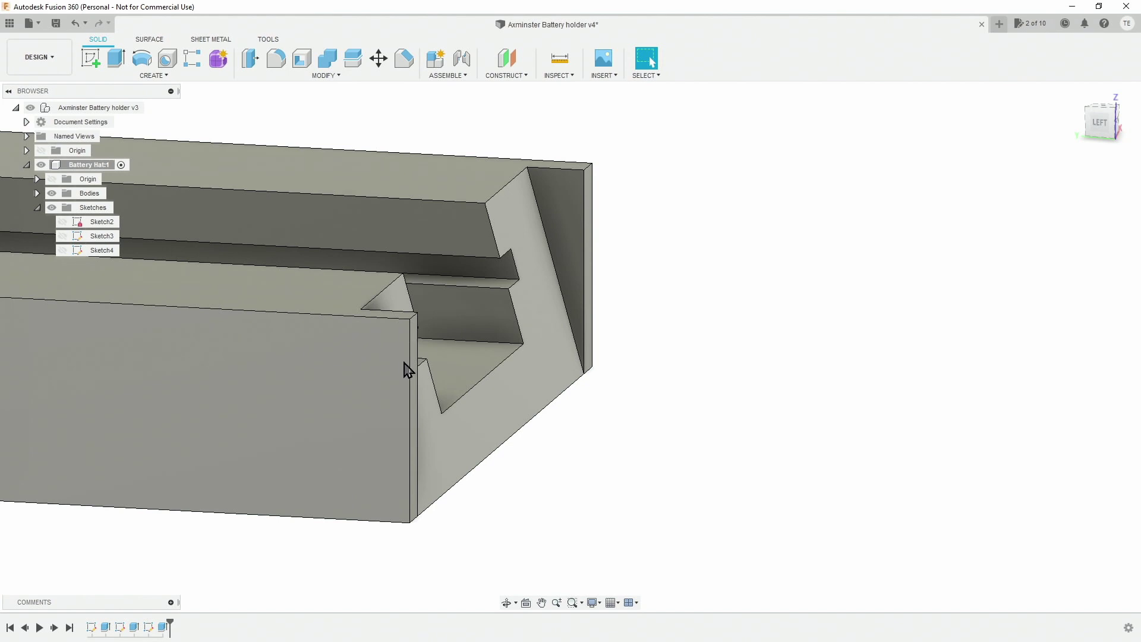
left_click(406, 366)
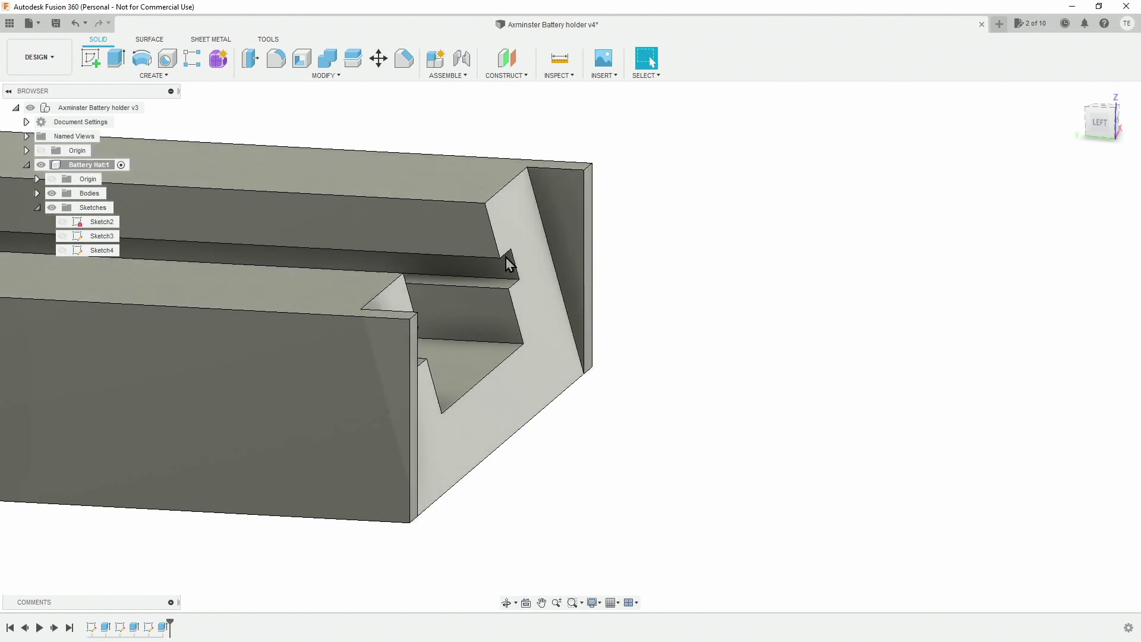
scroll(511, 256, "up", 1)
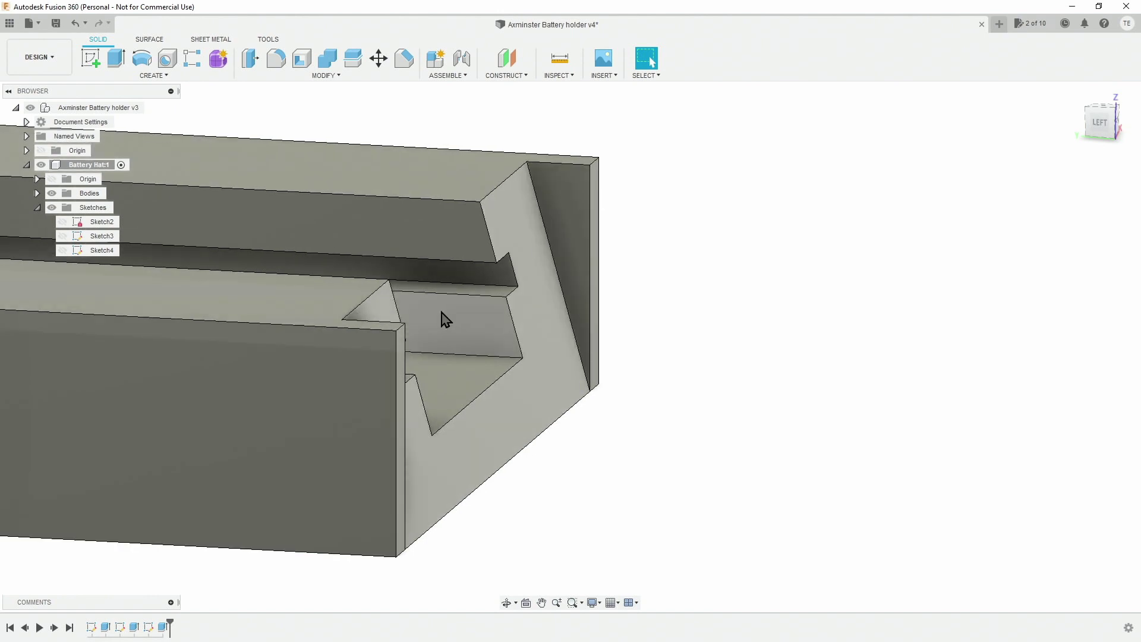
middle_click_drag(399, 334, 531, 372)
middle_click_drag(419, 357, 386, 289, "shift")
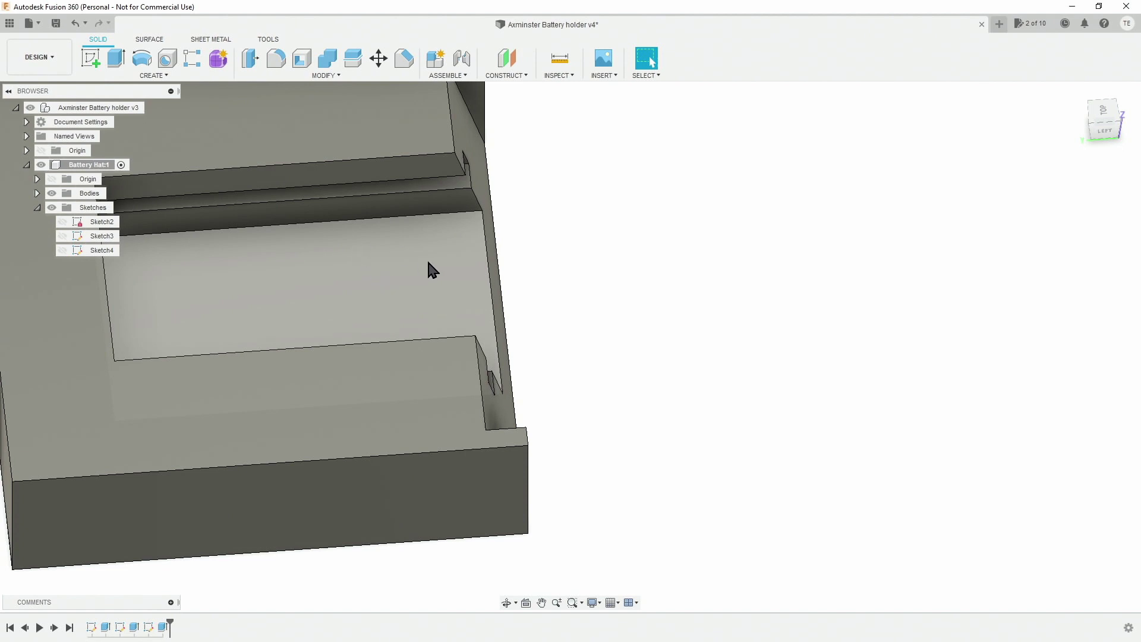
mouse_move(398, 283)
middle_mouse_down()
mouse_move(451, 329)
mouse_move(561, 323)
mouse_move(548, 356)
middle_mouse_up()
- Start a sketch on the rail slot's floor and place the centre of a center rectangle midway across the slot, near its open front
left_click(96, 62)
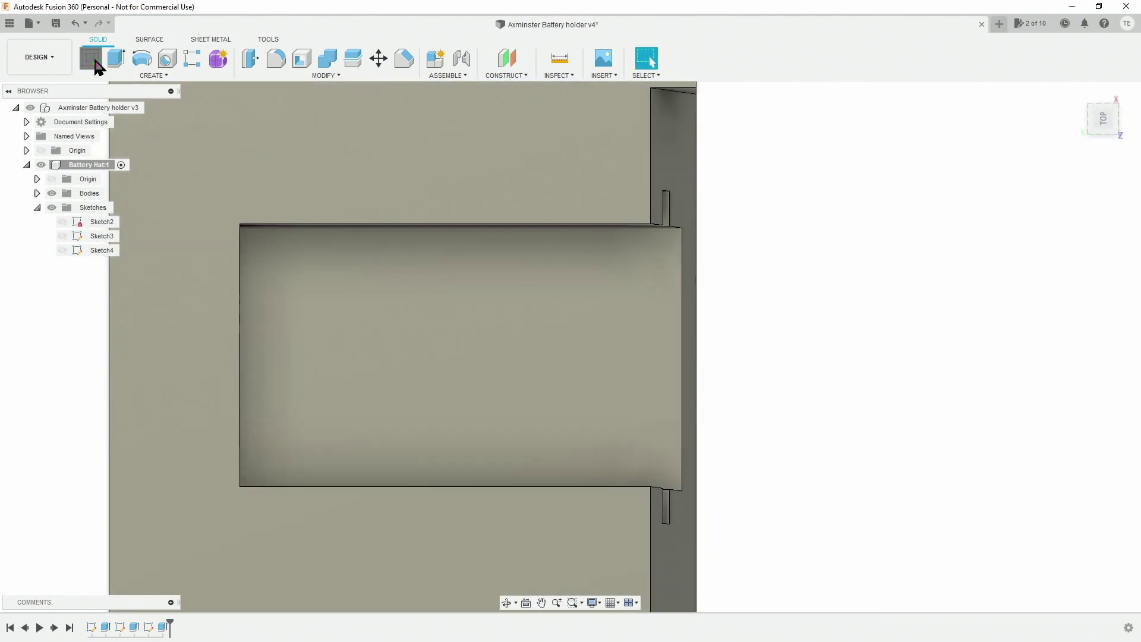
left_click(614, 345)
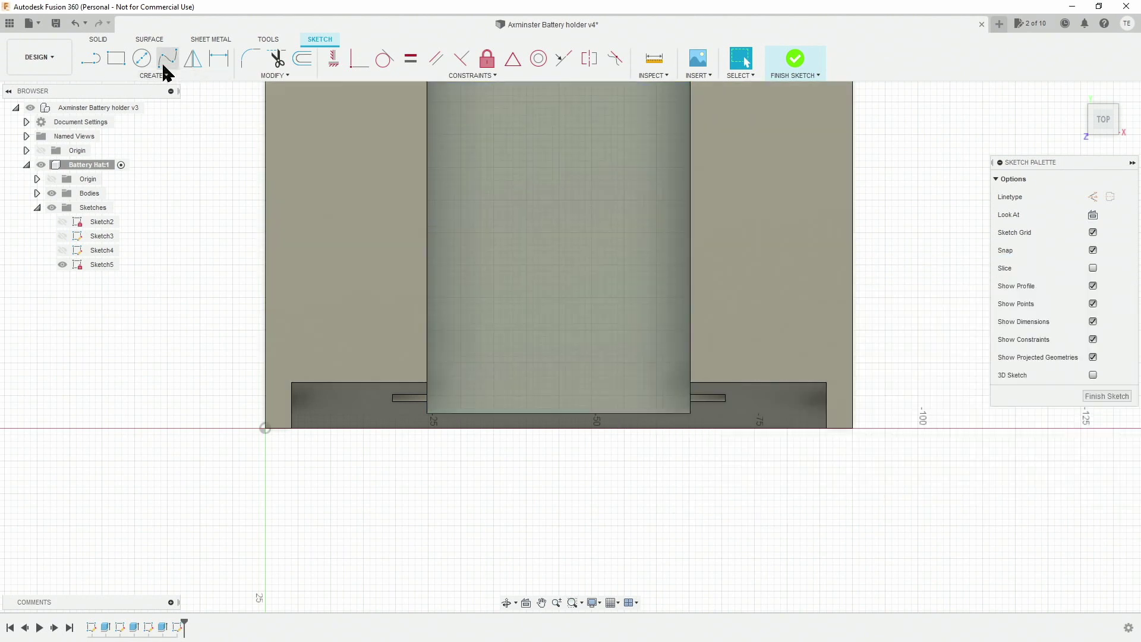
key("r")
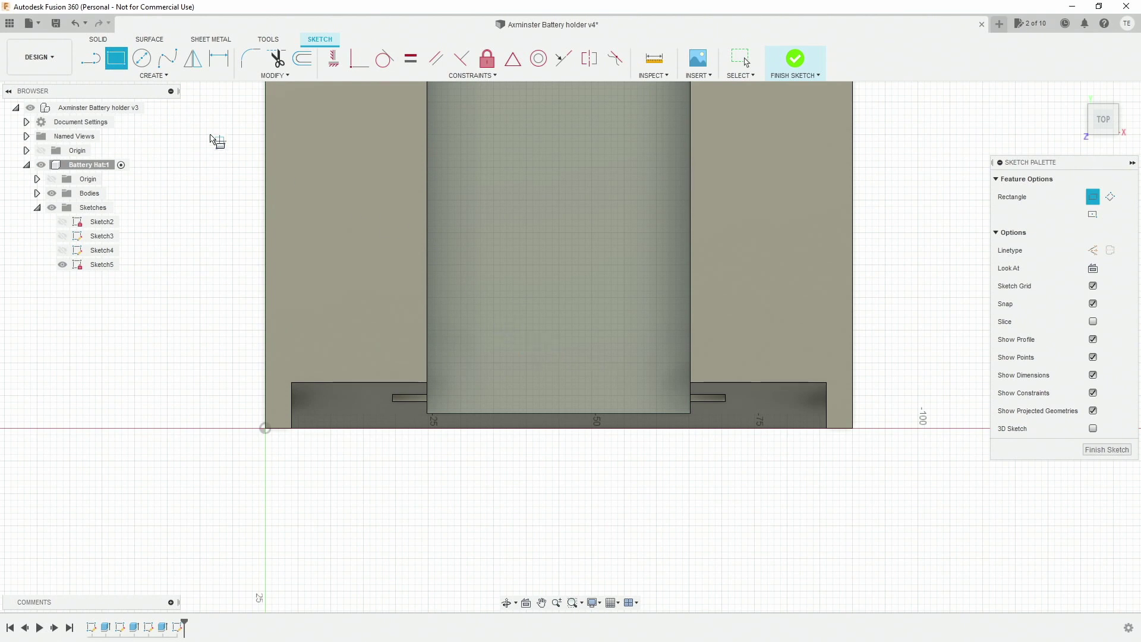
left_click(161, 77)
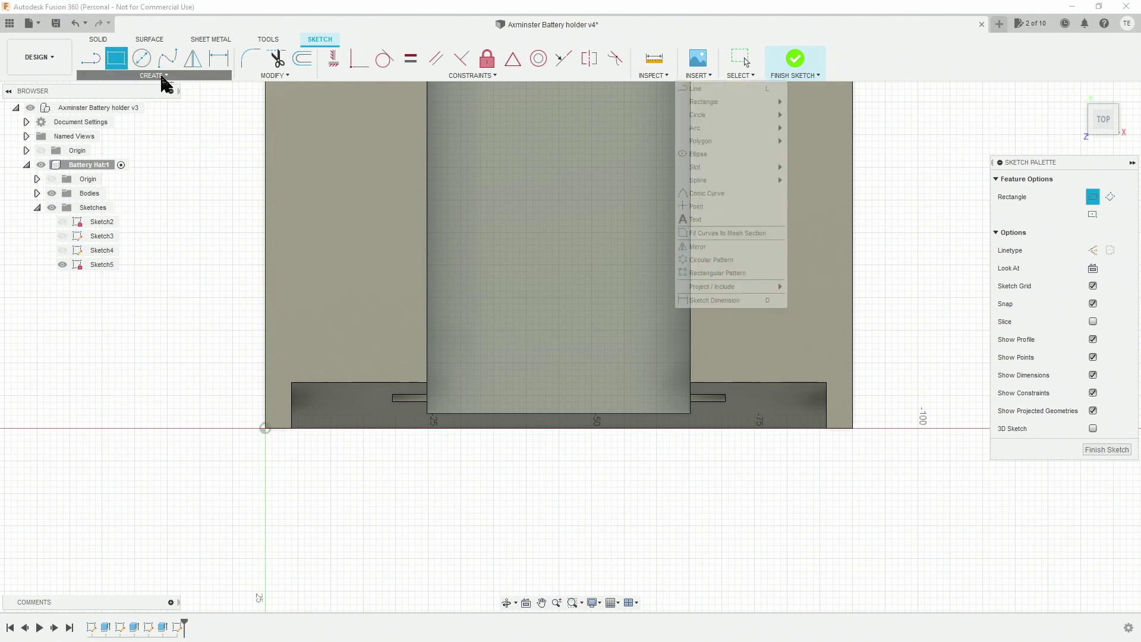
mouse_move(719, 102)
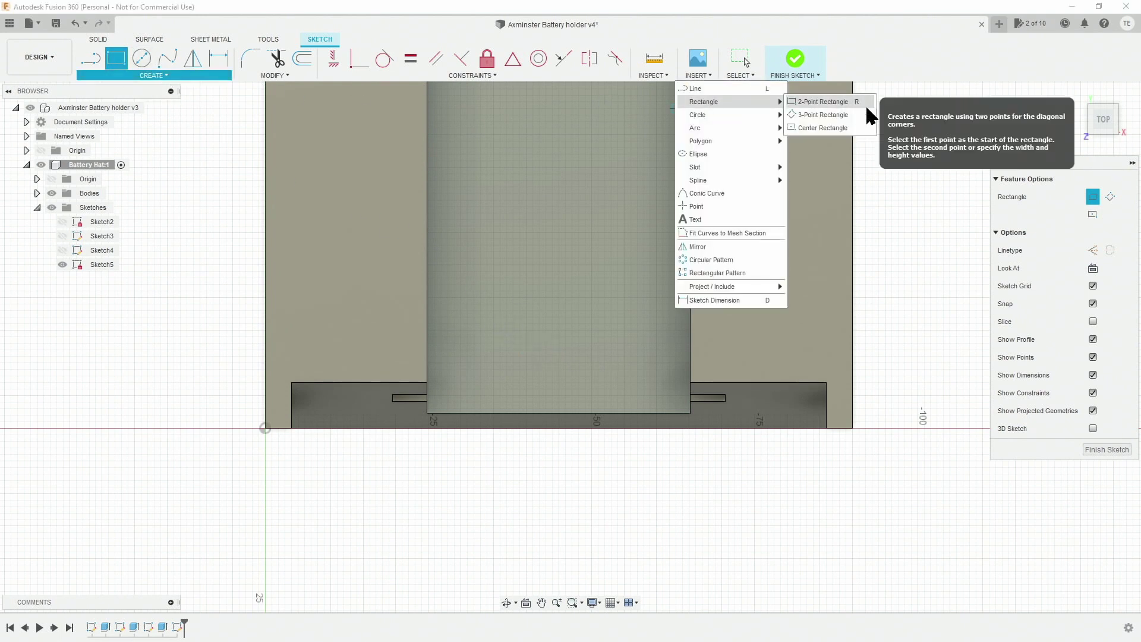
left_click(818, 116)
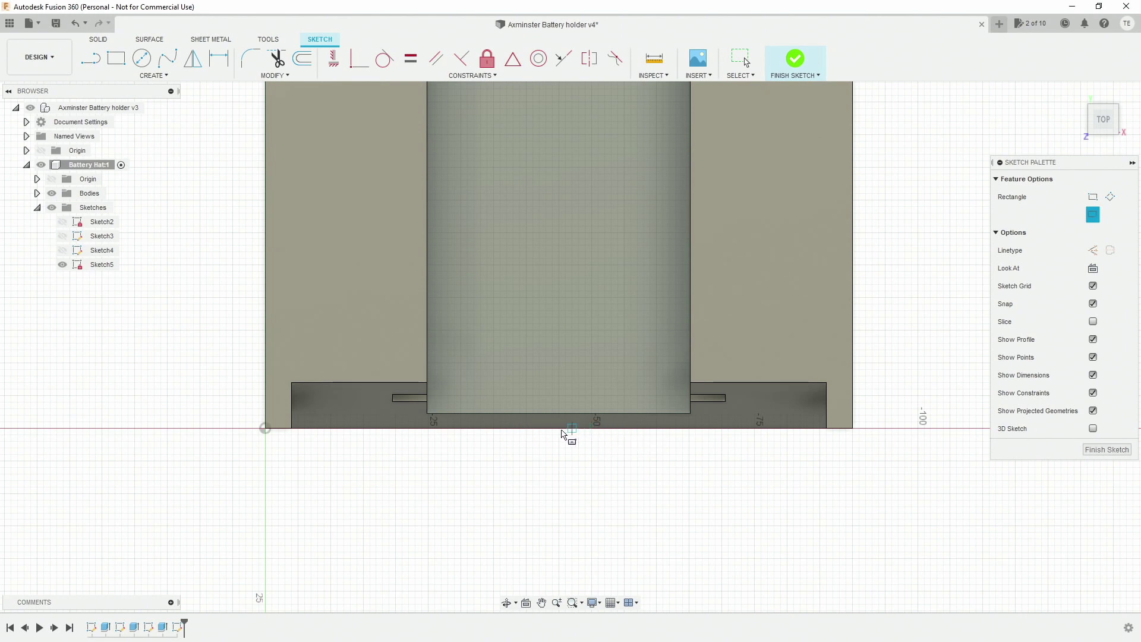
left_click(559, 327)
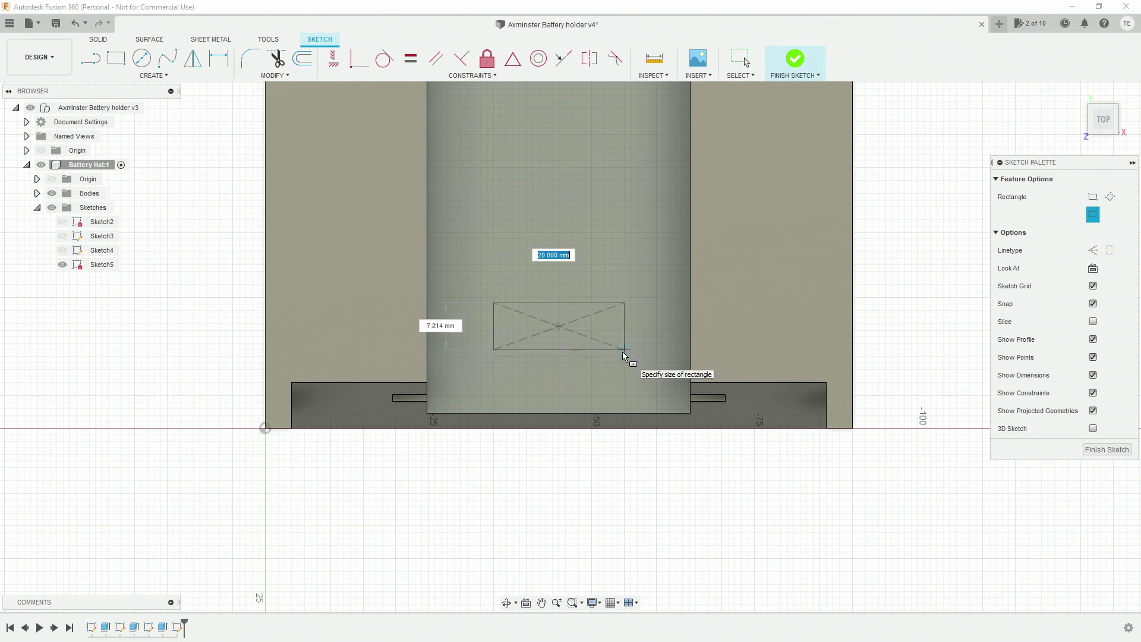
- Size the center rectangle parametrically to 30 mm + cc wide and 9 mm + cc high
type("30")
key("Tab")
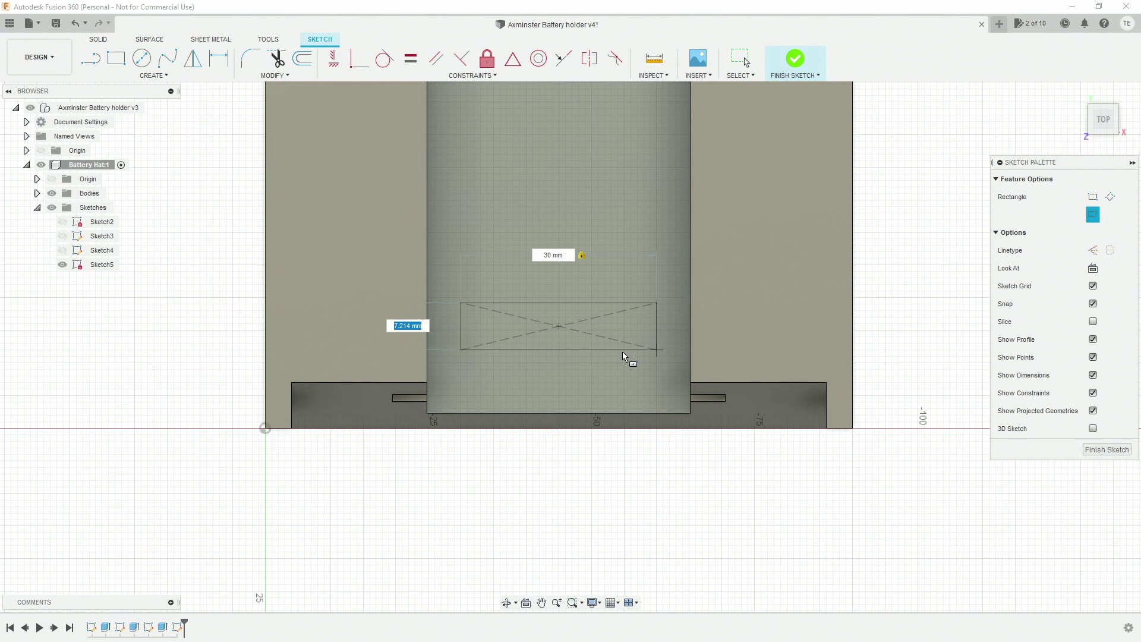
type("9")
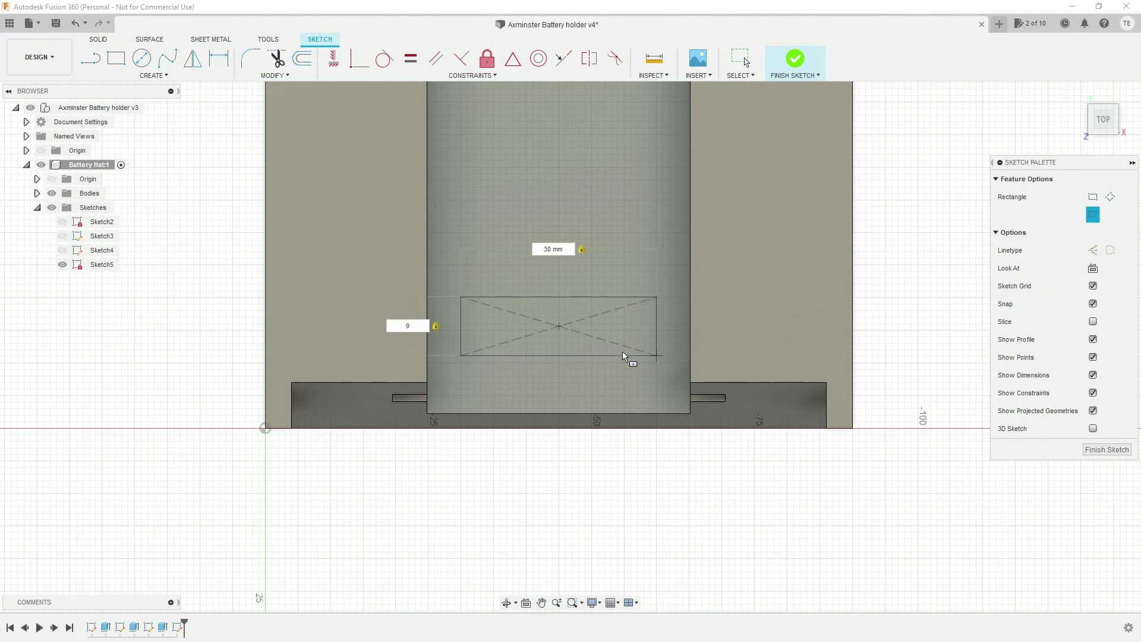
type("+cc")
key("Tab")
key("Right")
type("+cc")
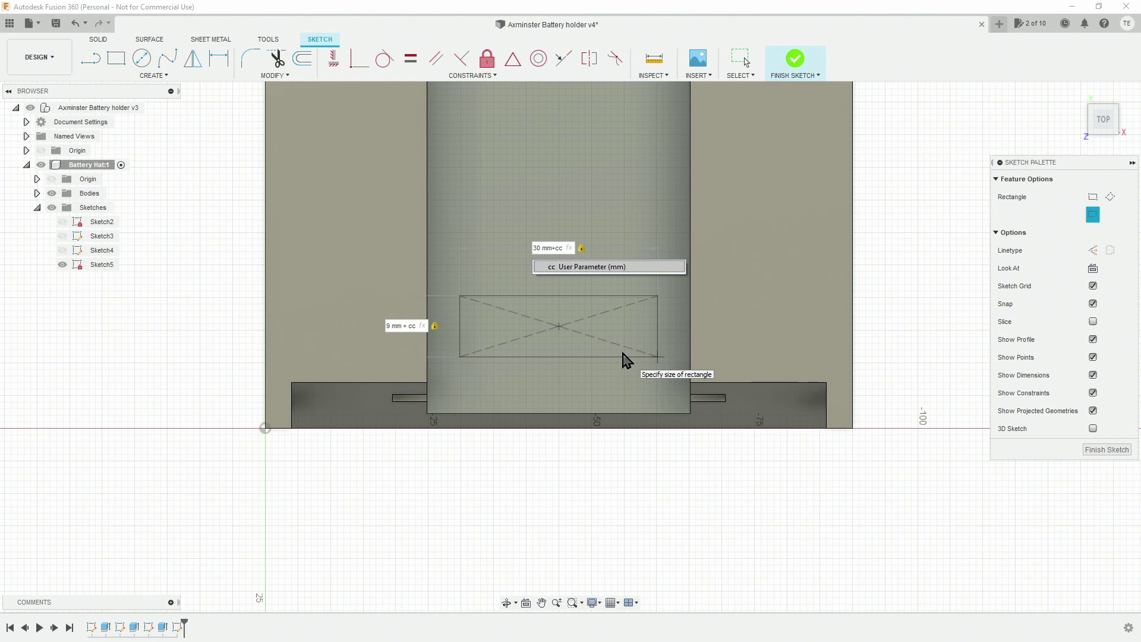
key("Return")
key("Return")
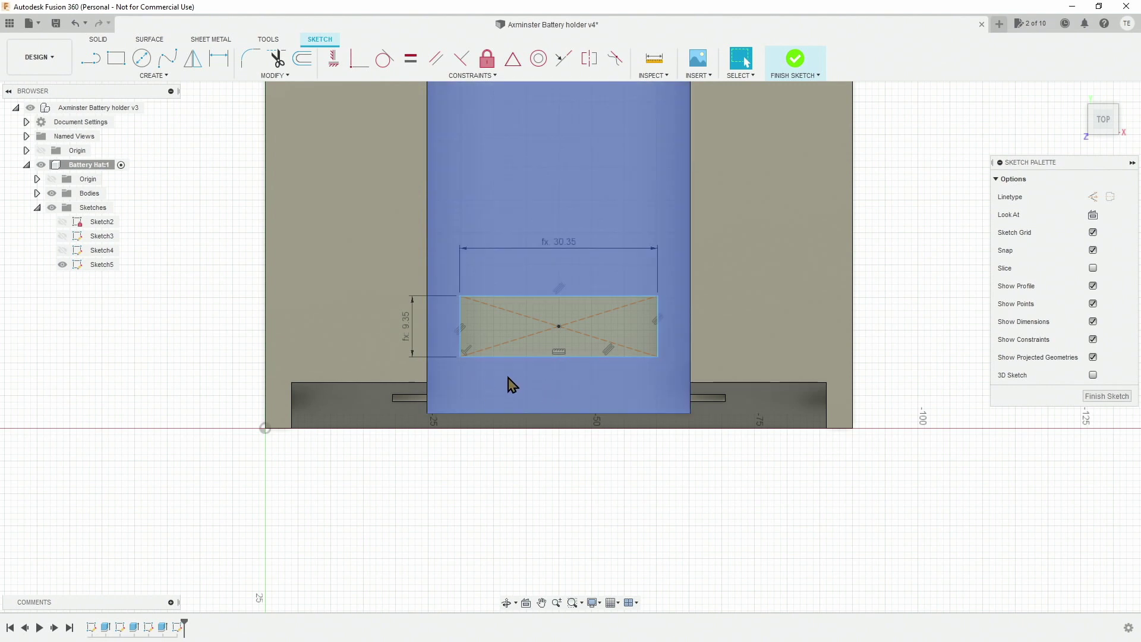
- Dimension the gap between the rectangle's front line and the slot floor's front edge as 3 mm
mouse_move(494, 398)
middle_mouse_down("shift")
mouse_move(500, 374)
mouse_move(503, 410)
mouse_move(522, 402)
middle_mouse_up("shift")
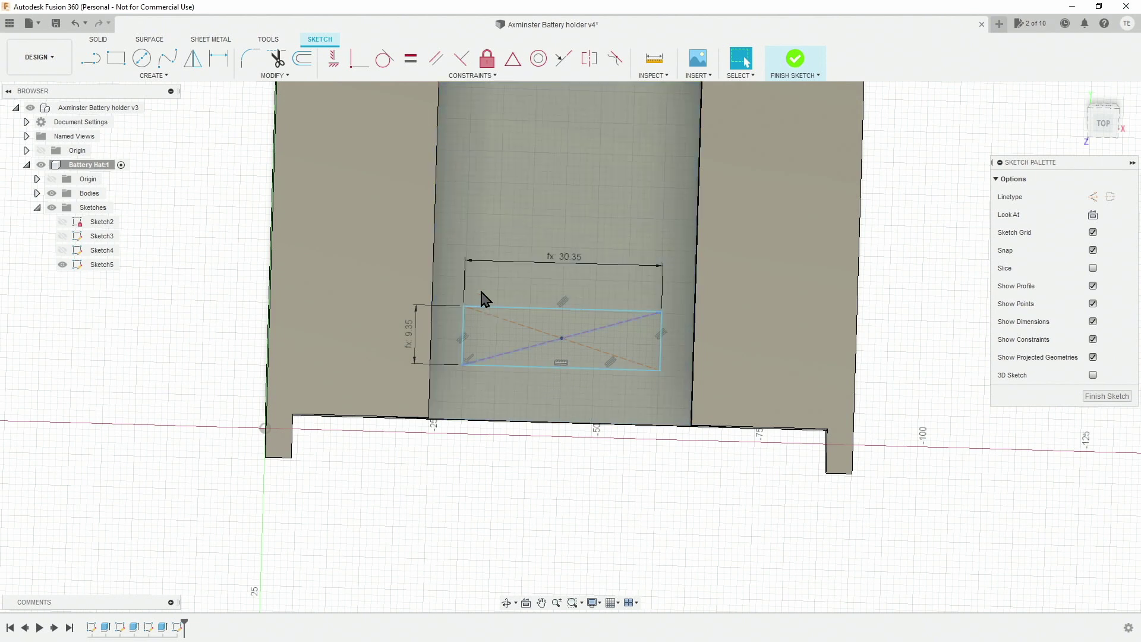
left_click(219, 58)
left_click(556, 368)
left_click(547, 423)
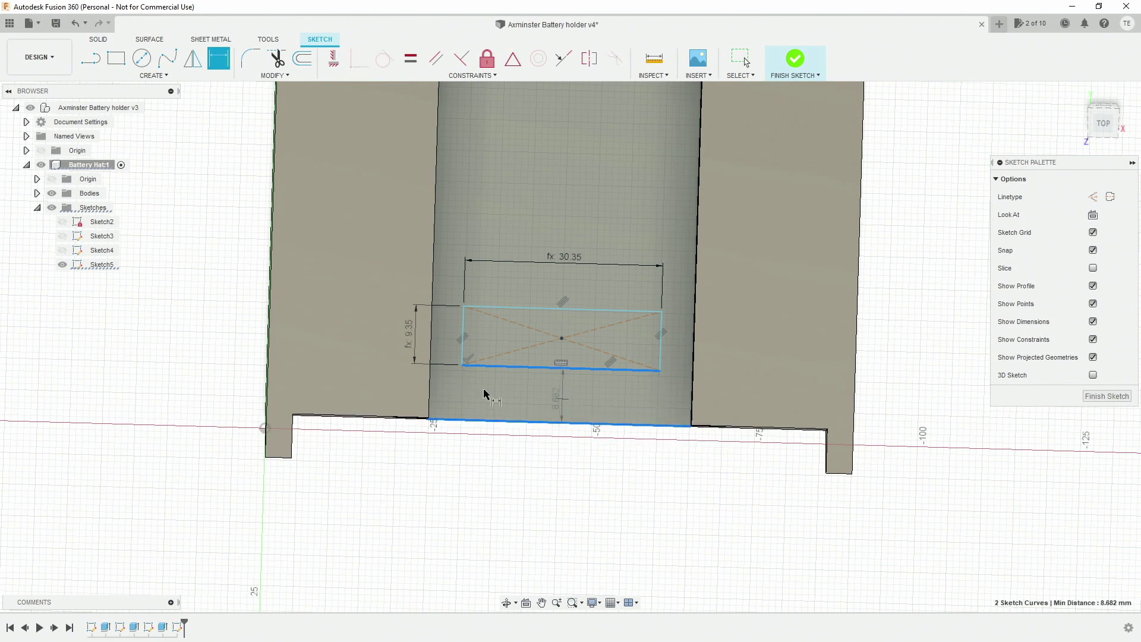
left_click(344, 385)
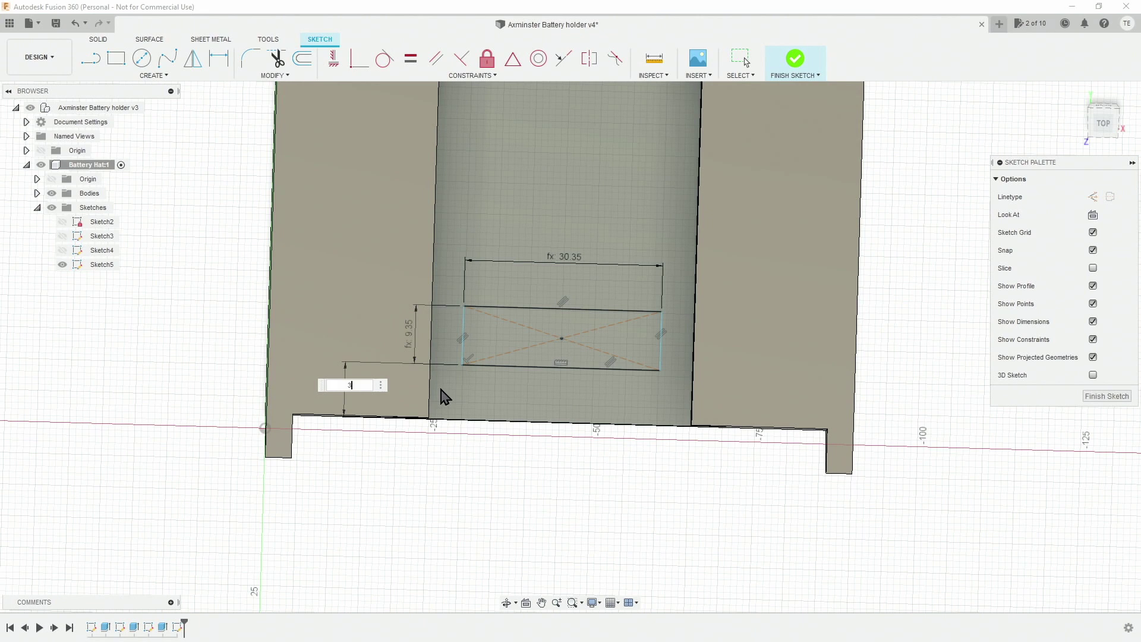
key("Return")
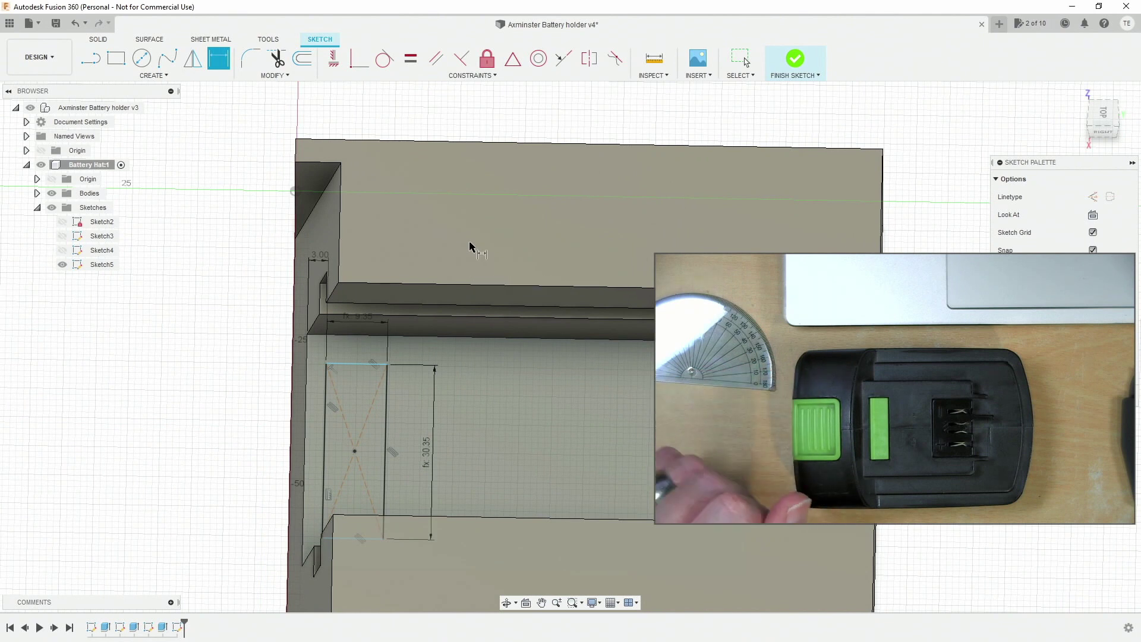
- Set the gap between the rectangle and the slot floor's front edge to 2.5 mm
double_click(319, 260)
type("2.5")
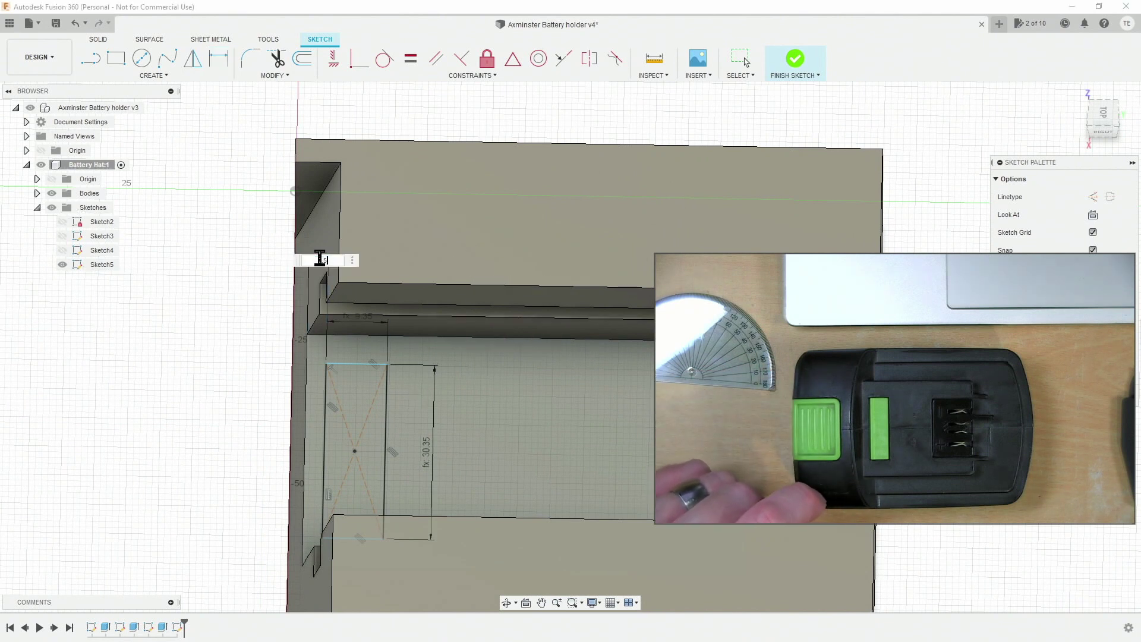
key("Return")
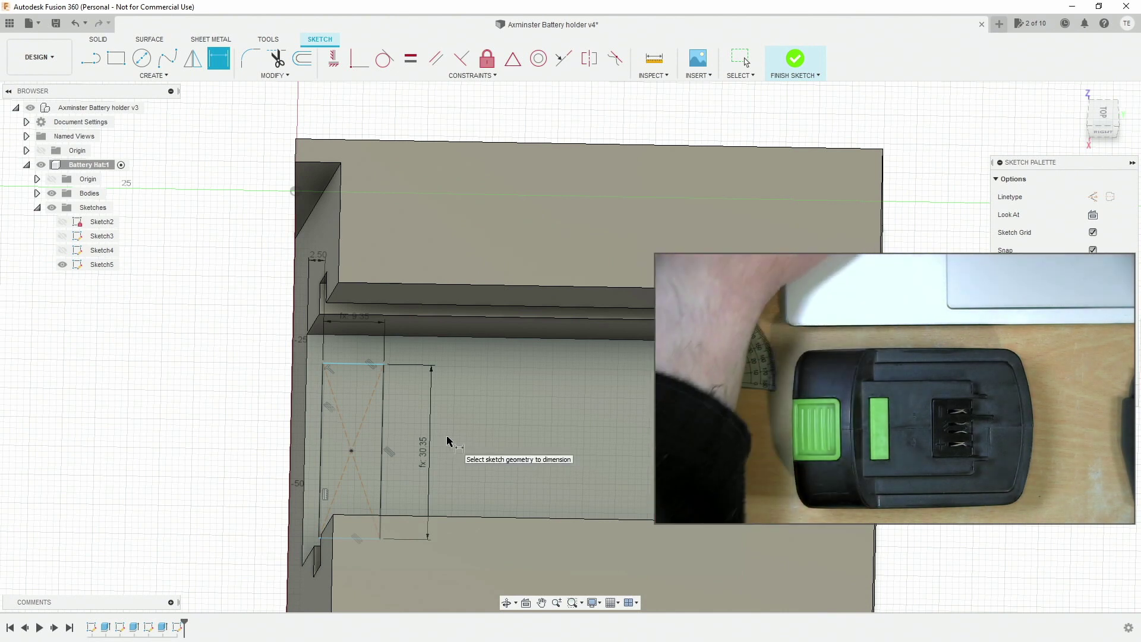
- Cut the rectangle into the slot floor with an extrusion distance of -4 mm
key("e")
left_click(356, 428)
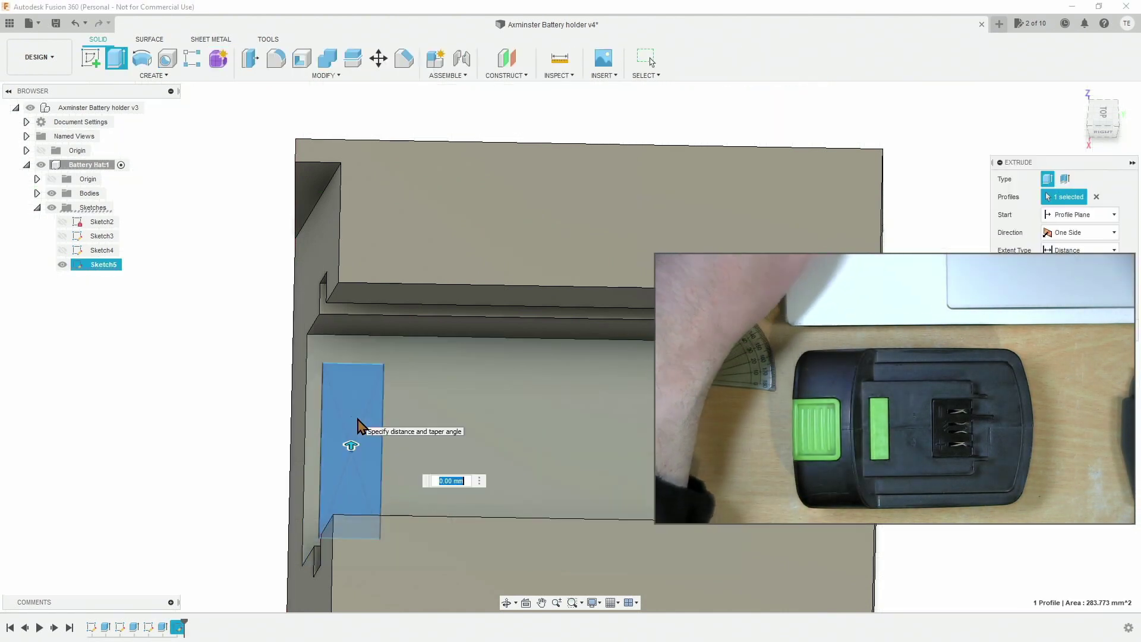
left_click_drag(351, 446, 369, 511)
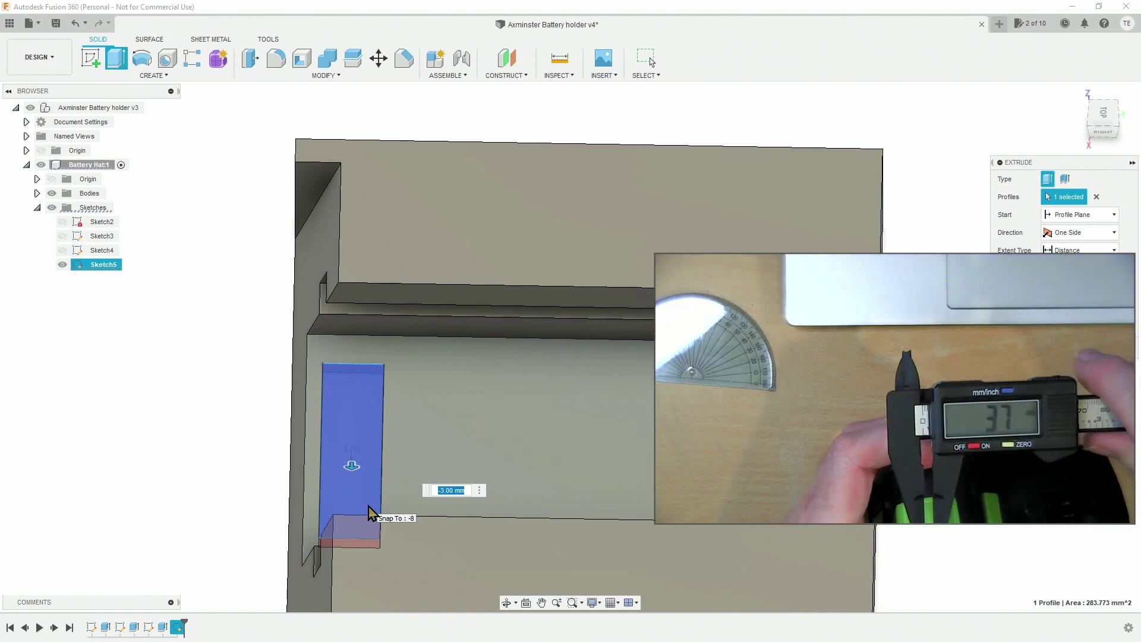
type("-4")
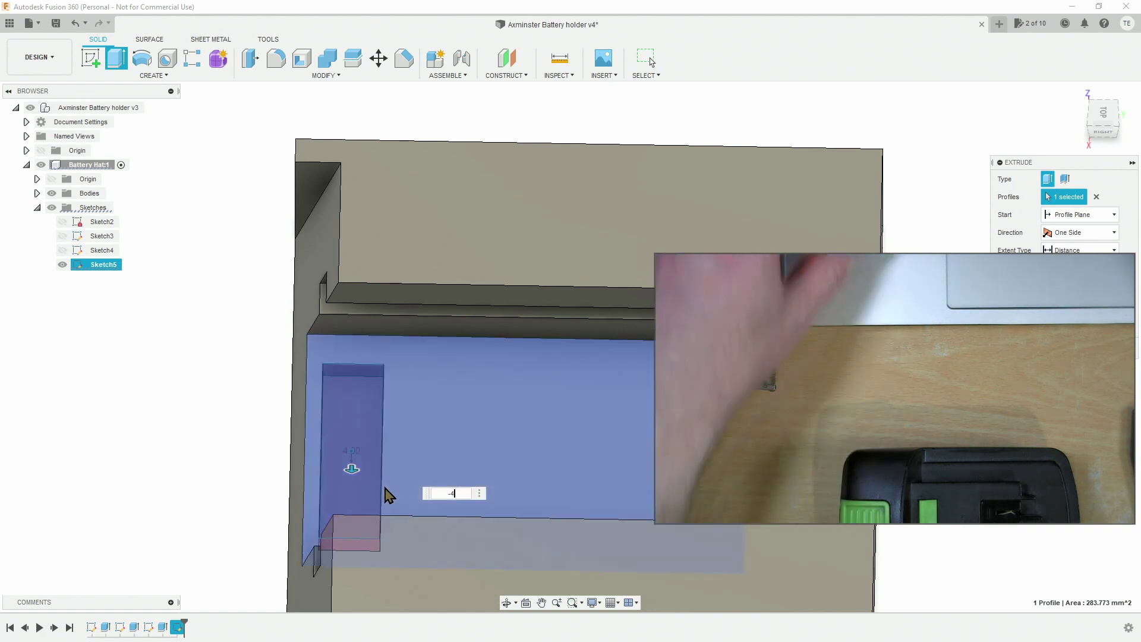
middle_click_drag(370, 529, 369, 369, "shift")
middle_click_drag(324, 425, 331, 483, "shift")
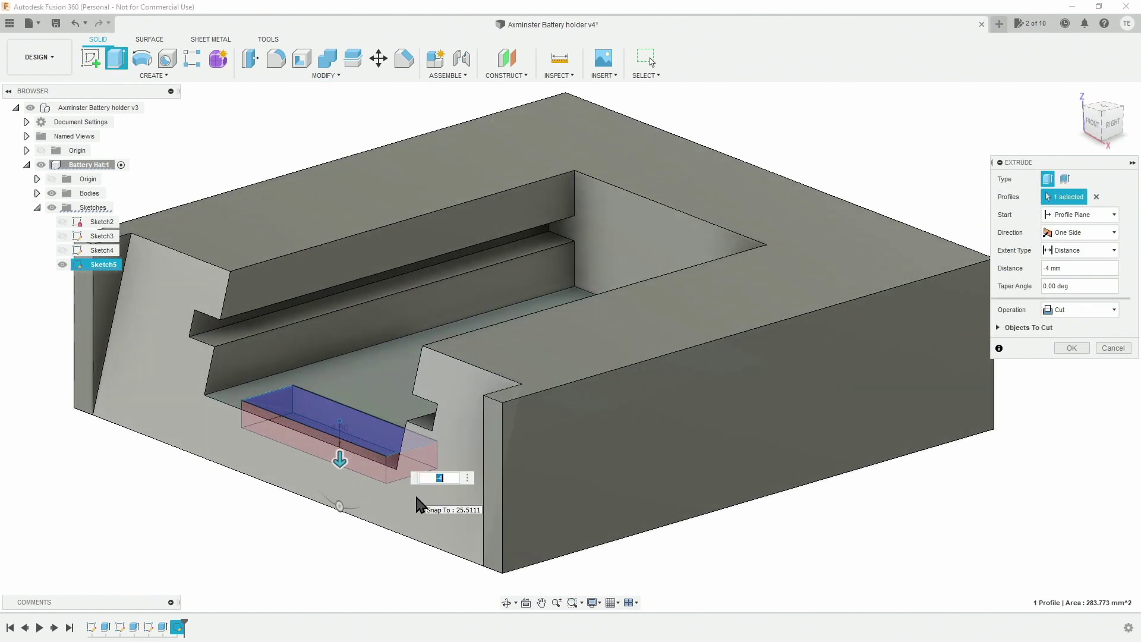
key("Return")
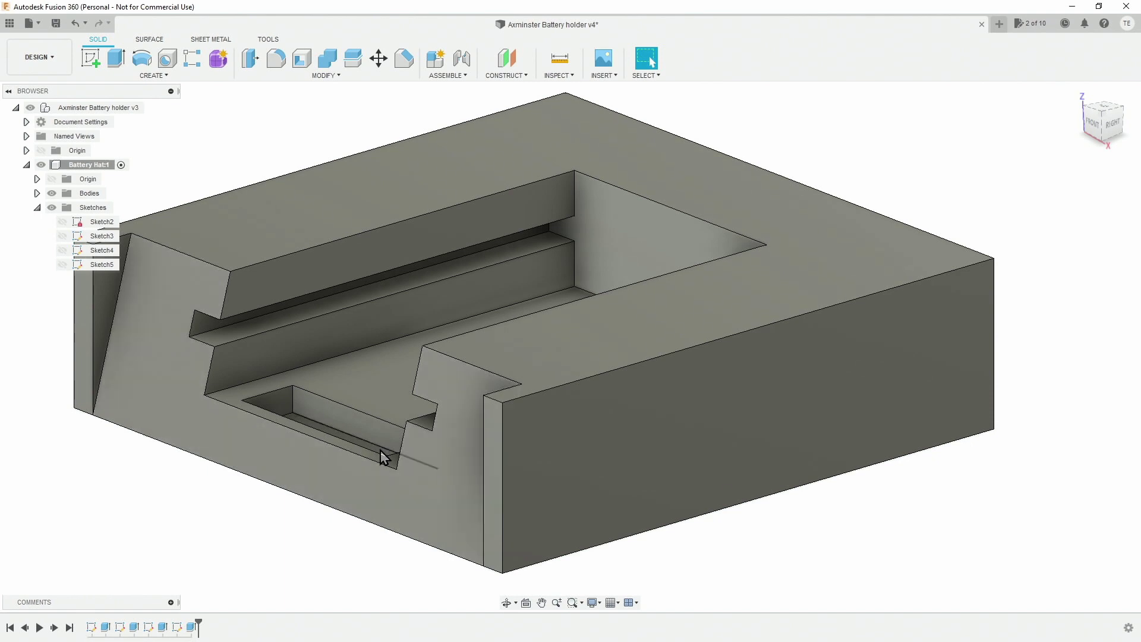
- Measure the distance from the recess's rear edge to the slot floor's closed rear edge
middle_click_drag(292, 429, 329, 438, "shift")
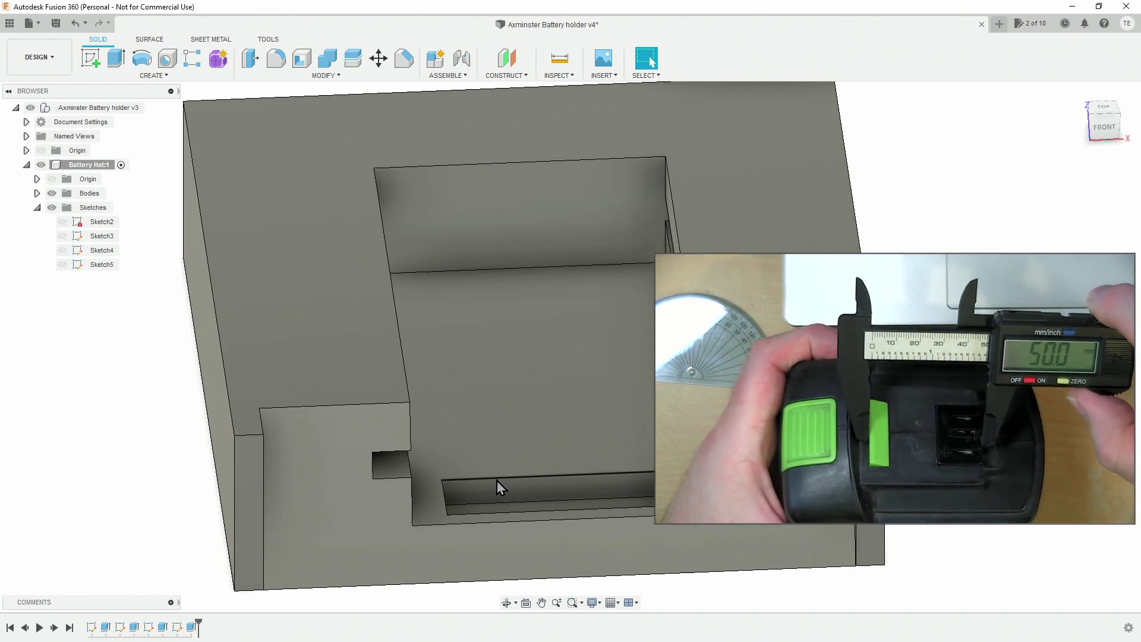
key("i")
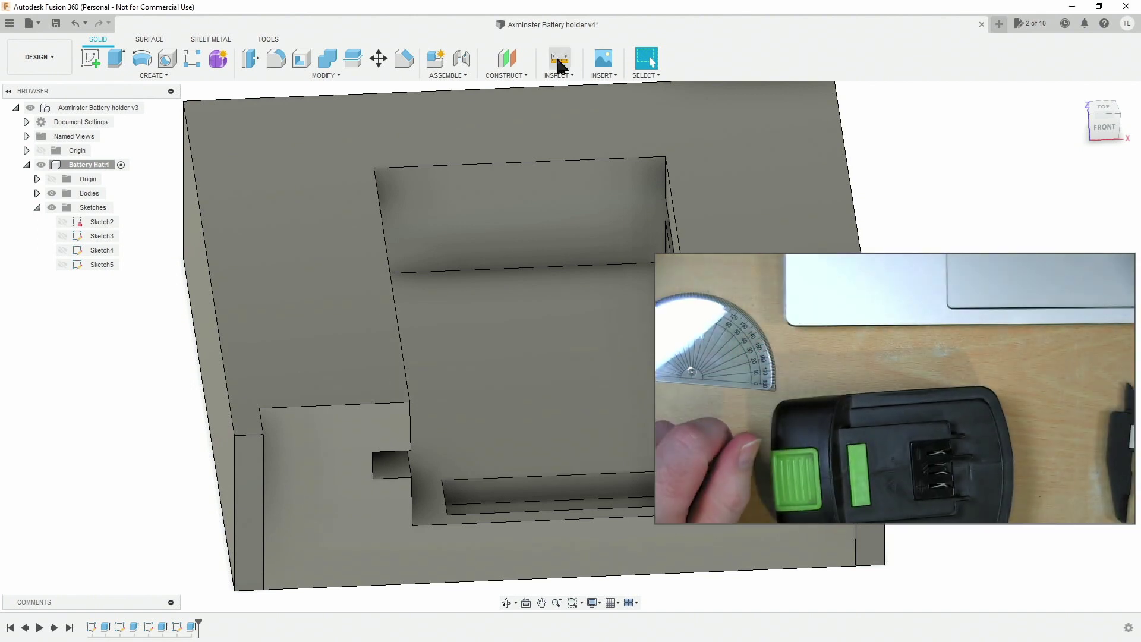
left_click(560, 479)
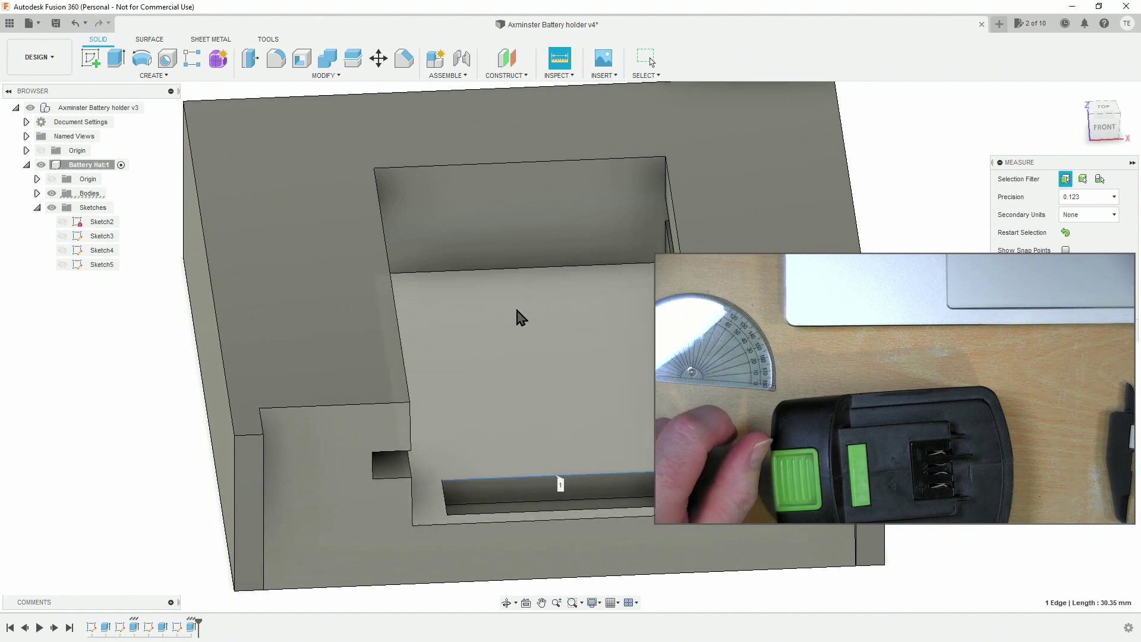
left_click(523, 274)
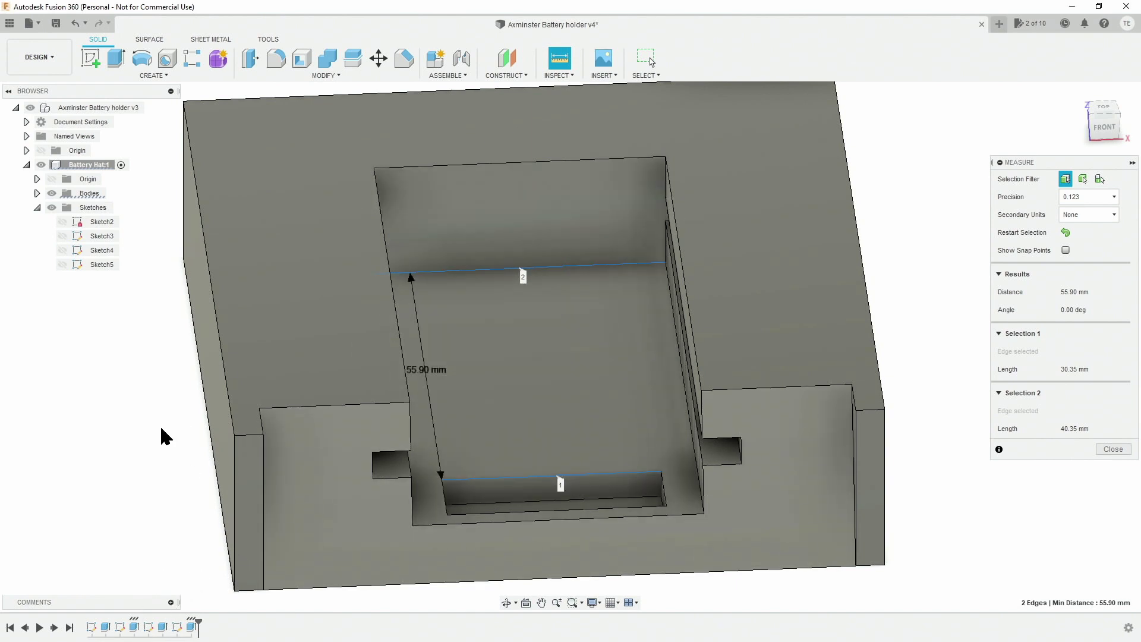
key("Escape")
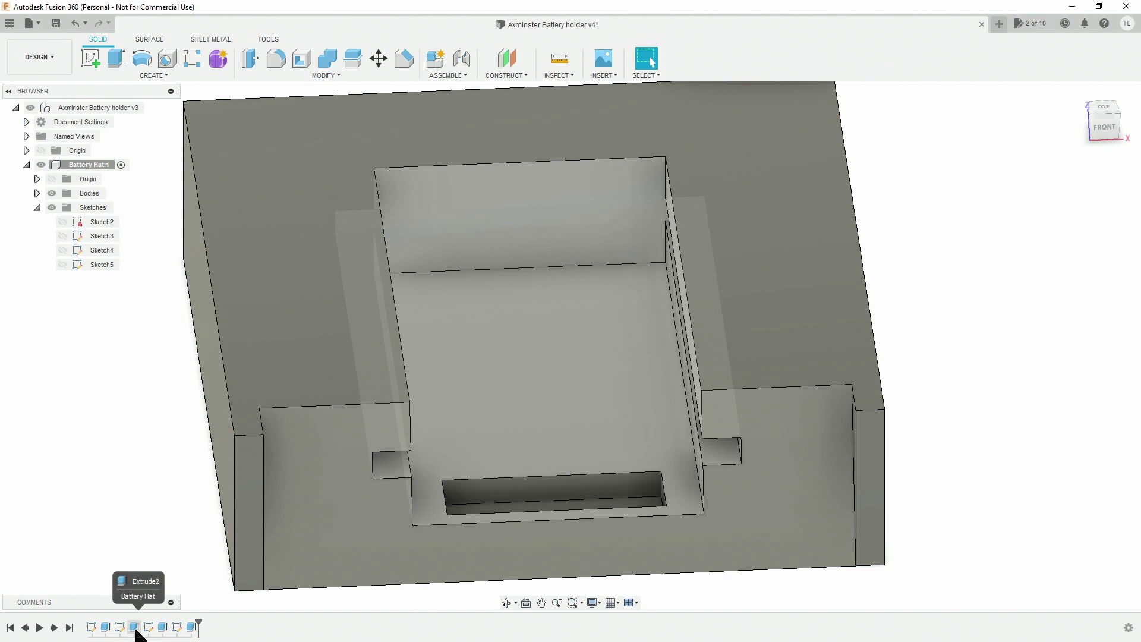
- Set the rail slot cut's extrusion distance to -65 mm and measure again from the recess's rear edge to the slot's closed end
double_click(135, 629)
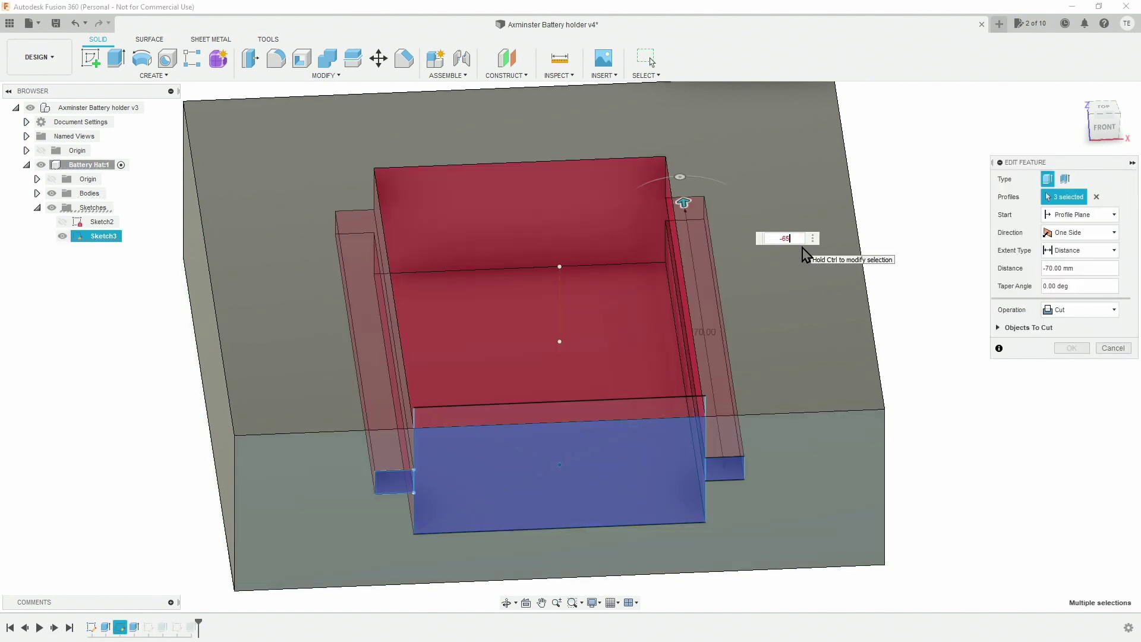
key("Return")
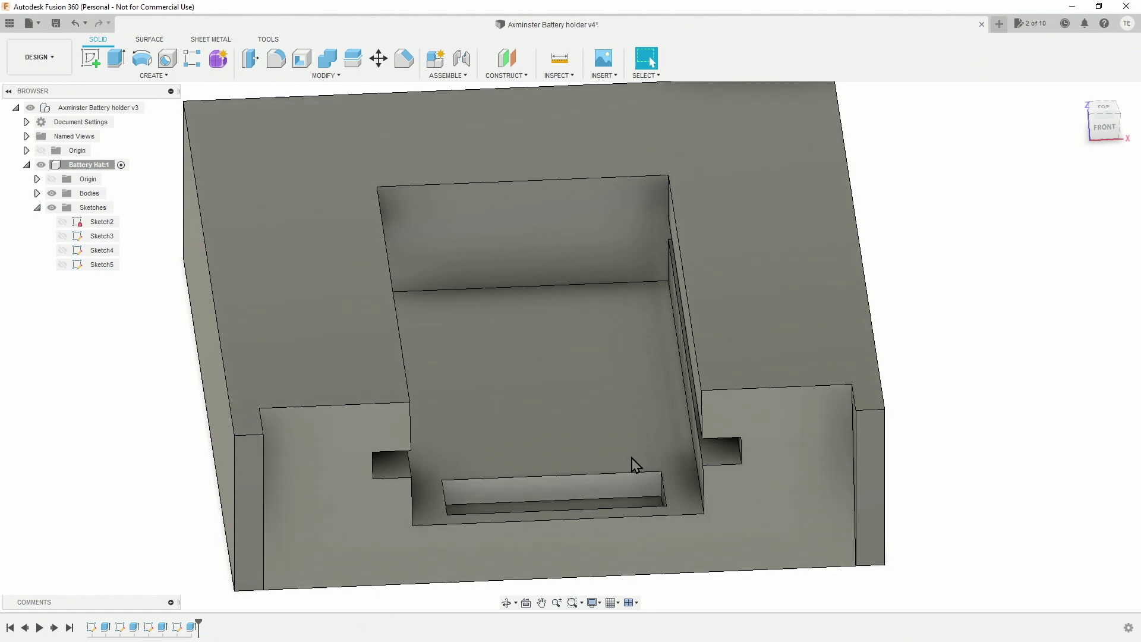
left_click(559, 58)
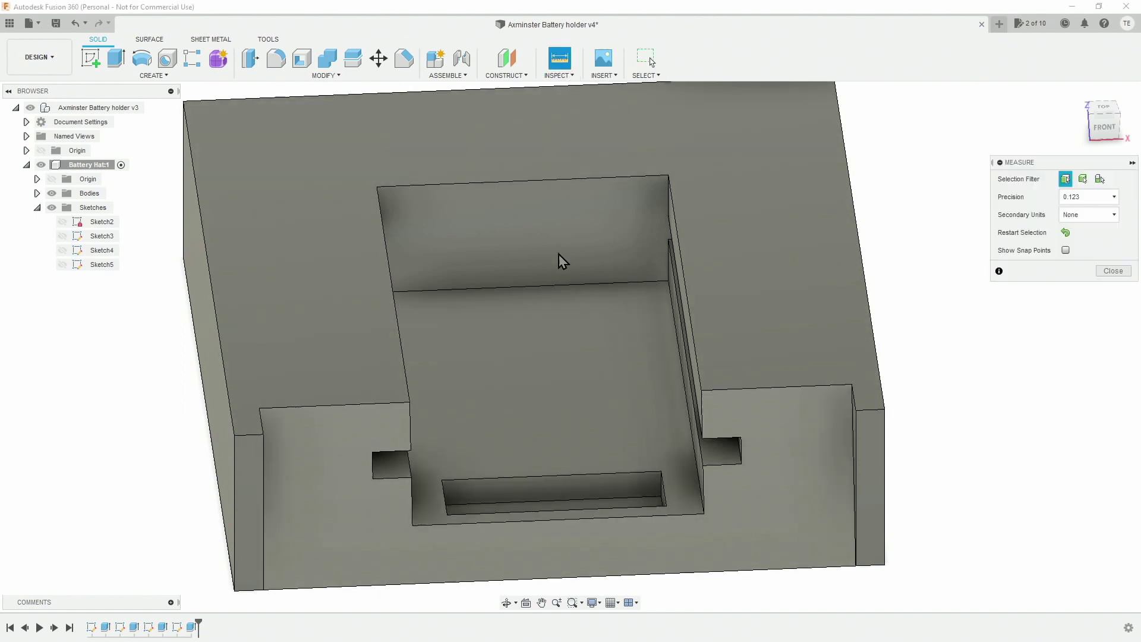
left_click(566, 478)
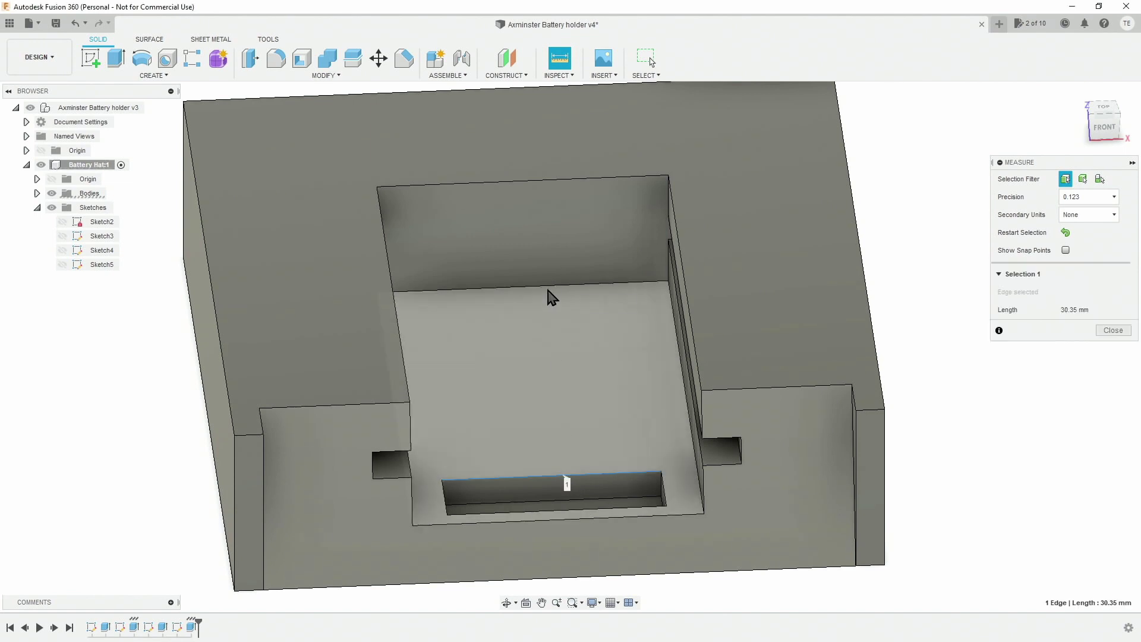
left_click(551, 292)
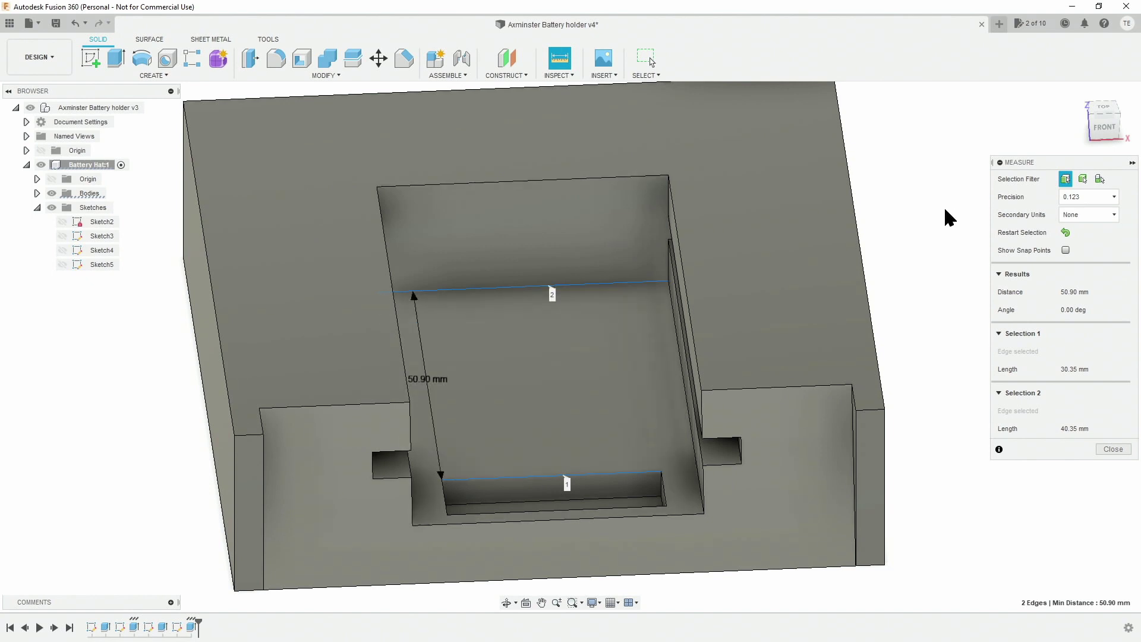
key("Escape")
key("Escape")
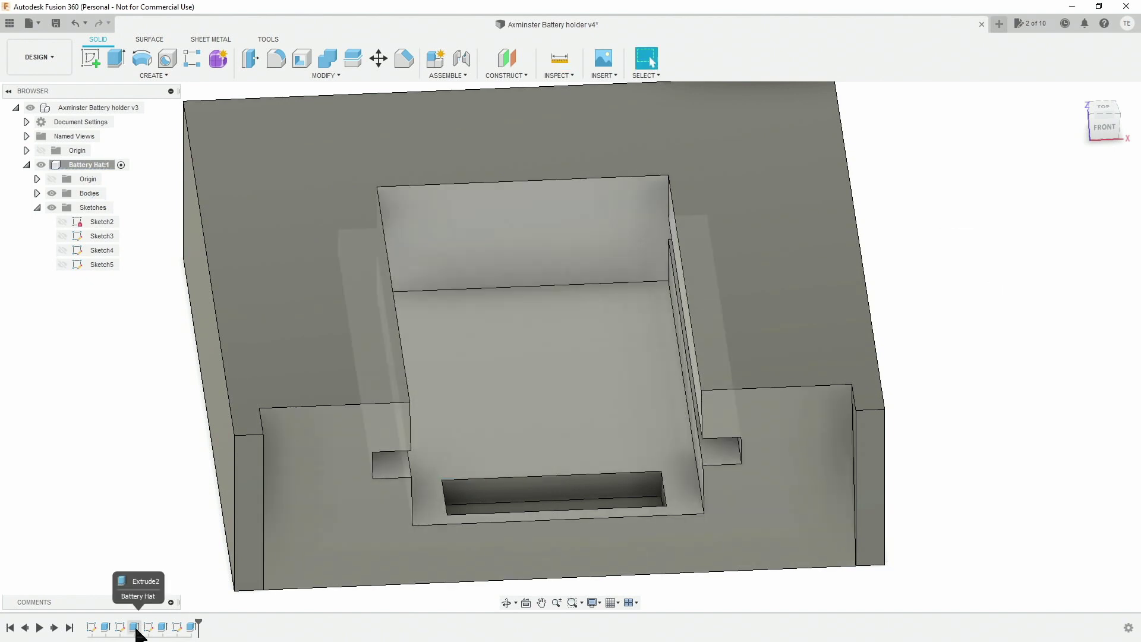
- Edit the rail slot cut's extrusion distance to make the slot slightly longer
double_click(119, 627)
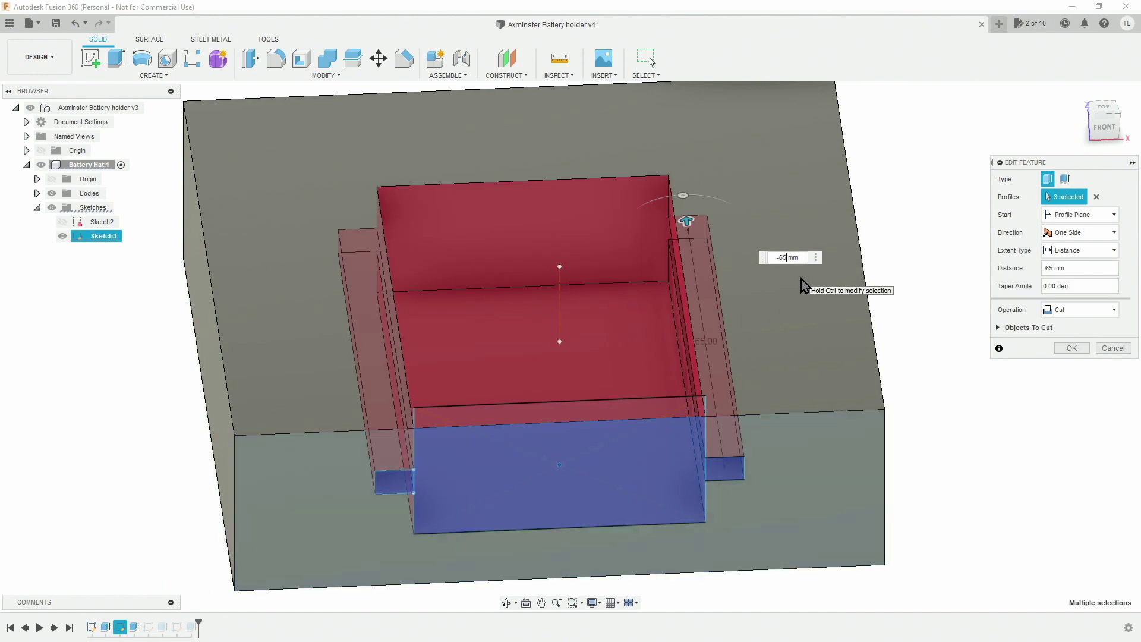
key("Return")
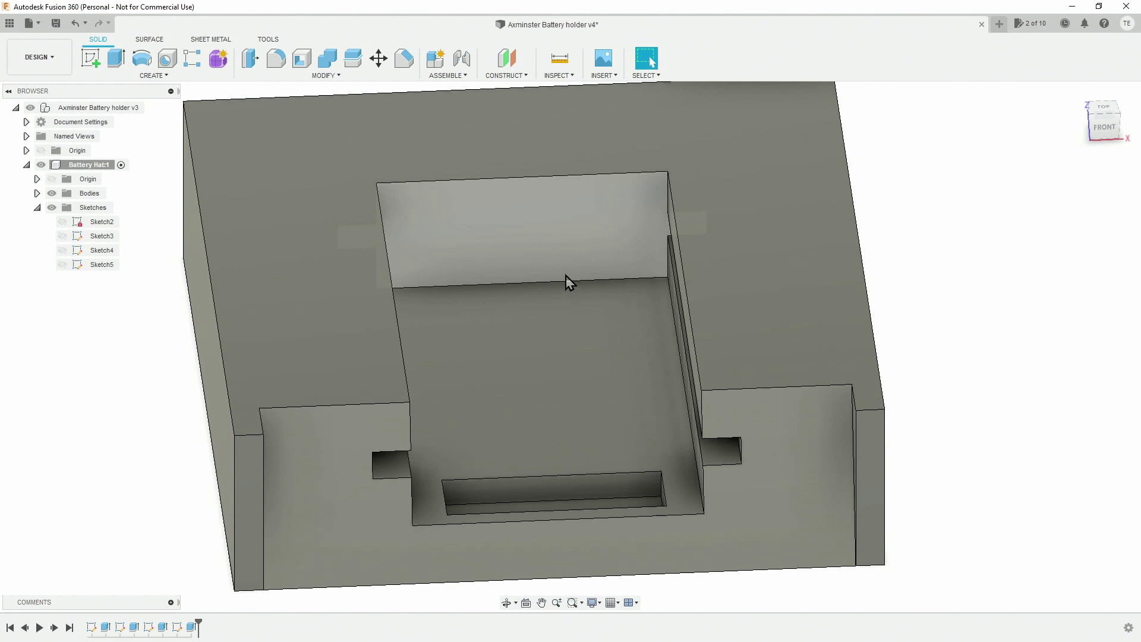
- Start a new sketch on the rail slot's closed rear face
left_click(89, 56)
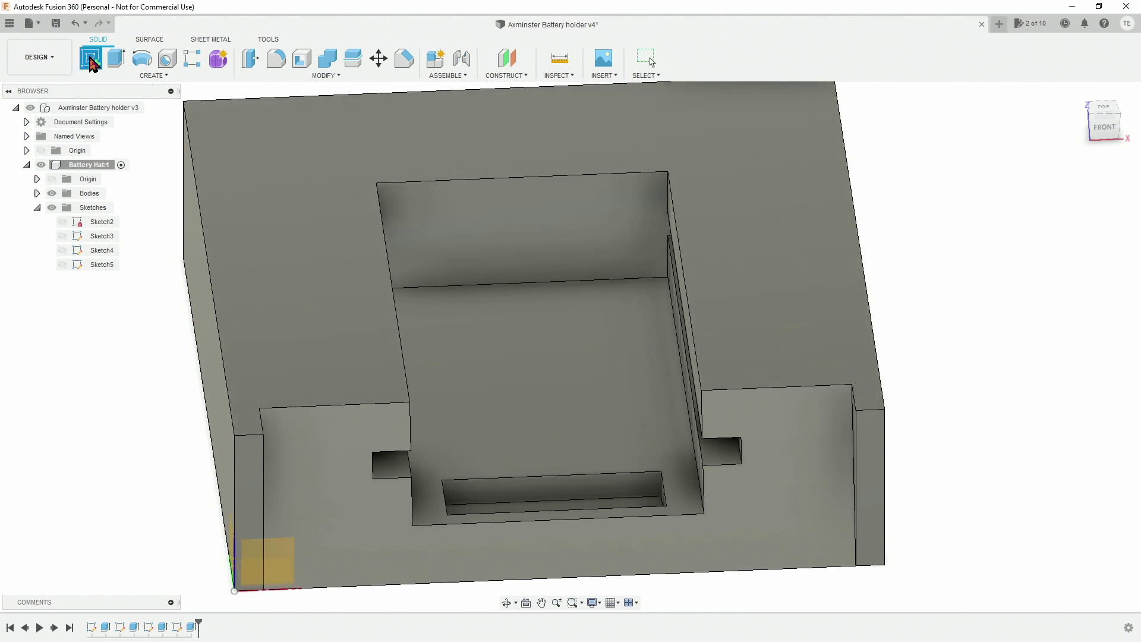
left_click(523, 252)
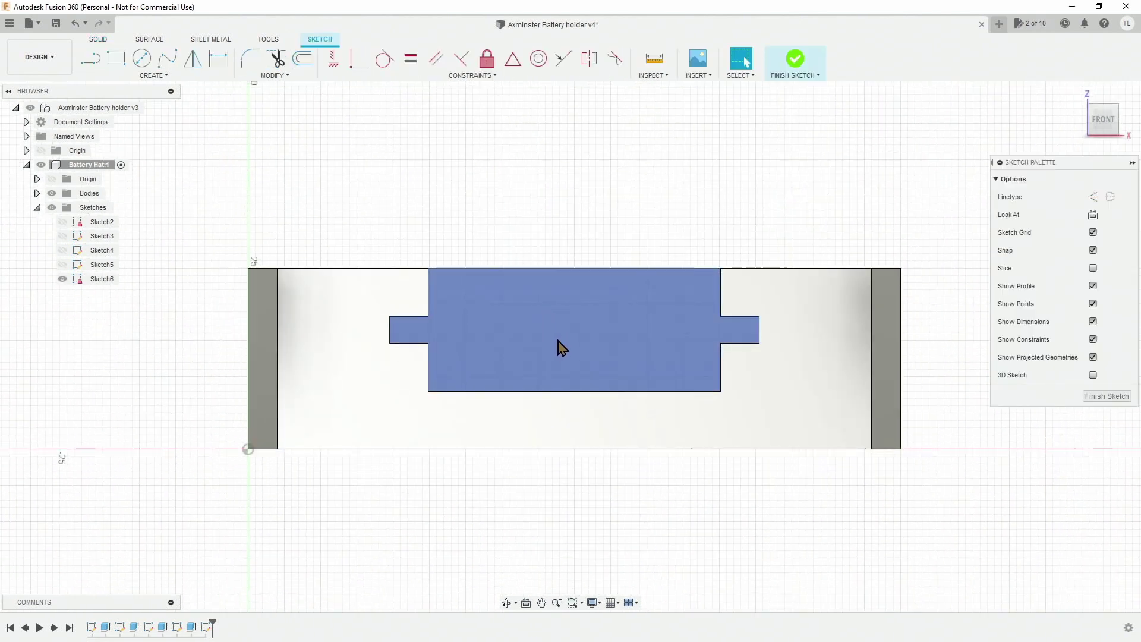
scroll(558, 339, "up", 2)
middle_click_drag(623, 326, 418, 334)
scroll(418, 334, "up", 2)
- Sketch three pairs of vertical lines, each about 11 mm long, rising from the slot's floor edge
left_click(84, 64)
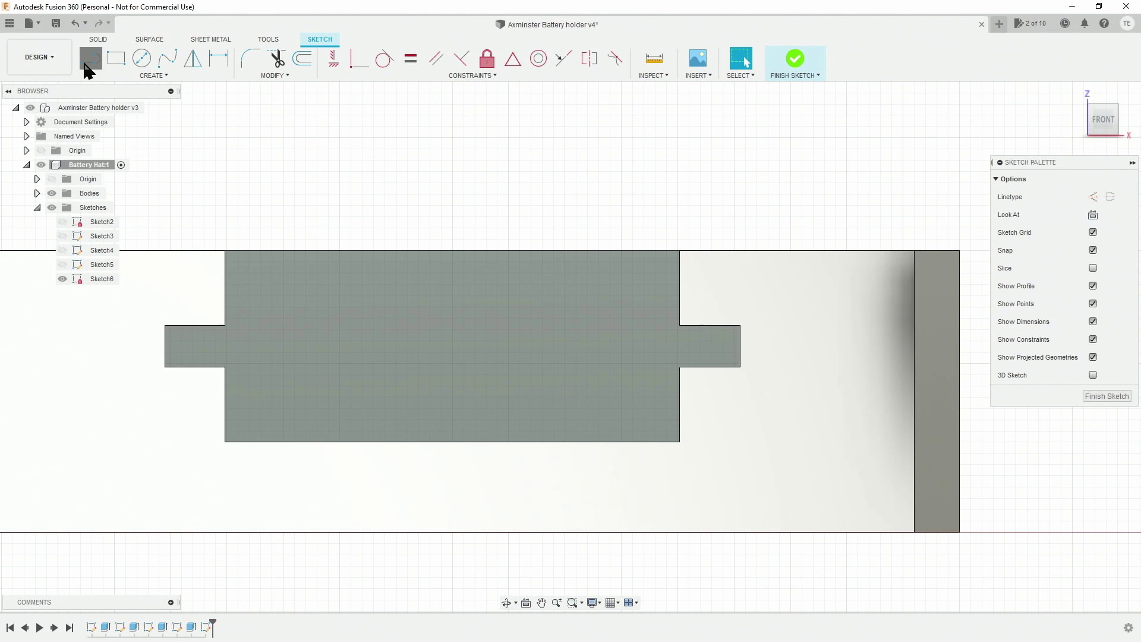
left_click(284, 319)
left_click(284, 442)
left_click(318, 318)
left_click(318, 442)
left_click(441, 319)
left_click(441, 442)
left_click(475, 319)
left_click(475, 441)
left_click(587, 318)
left_click(587, 442)
left_click(621, 318)
left_click(621, 442)
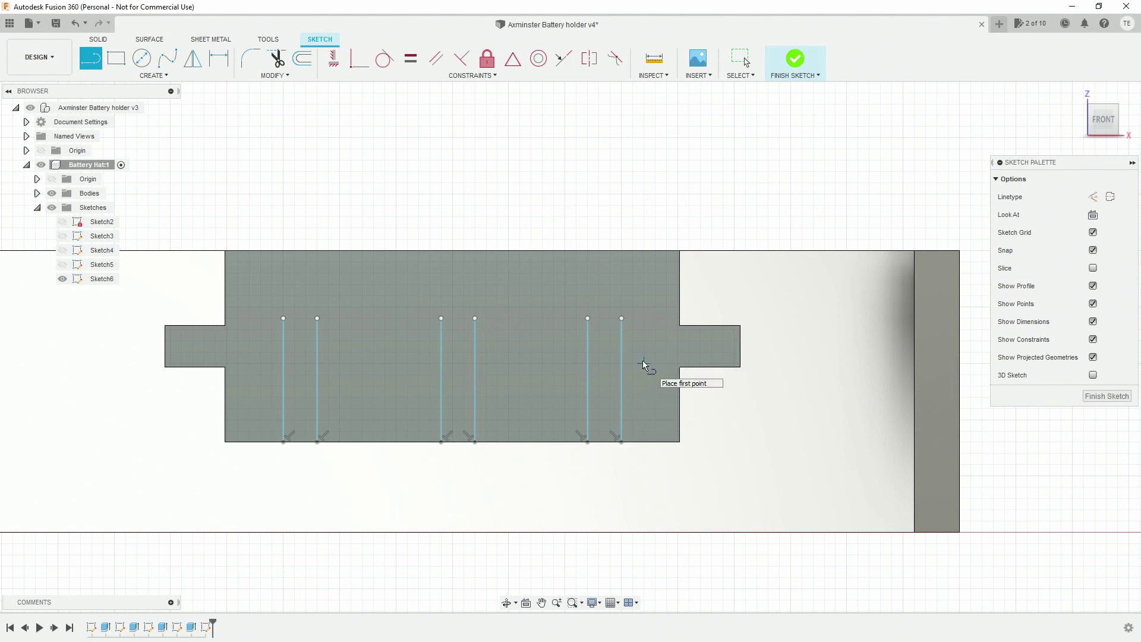
left_click(219, 58)
middle_click_drag(542, 315, 421, 309)
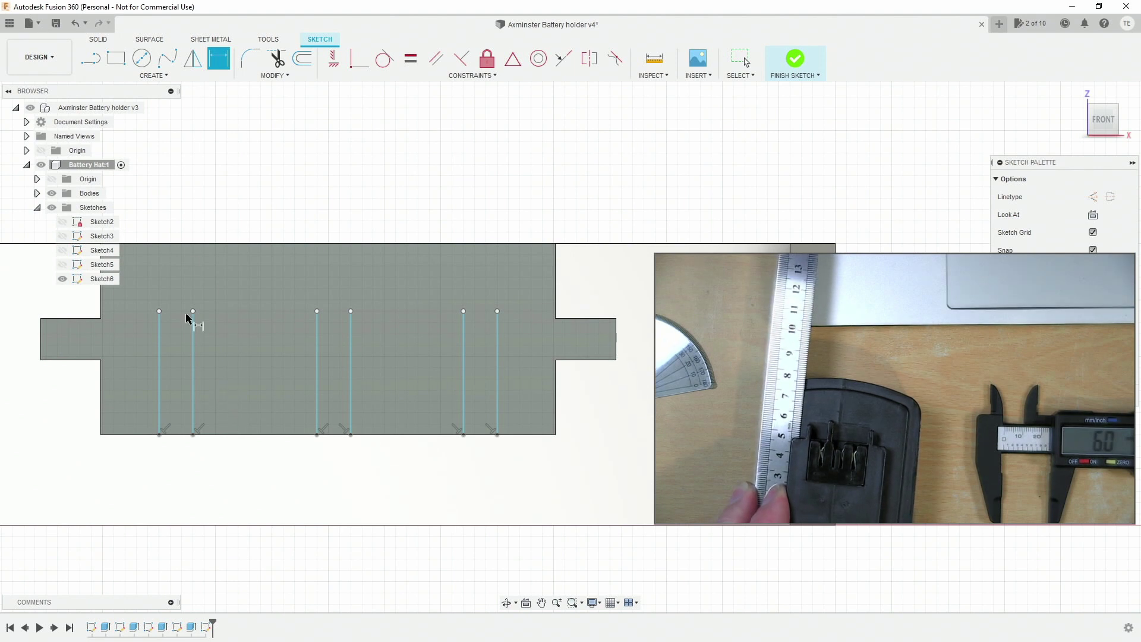
left_click(103, 397)
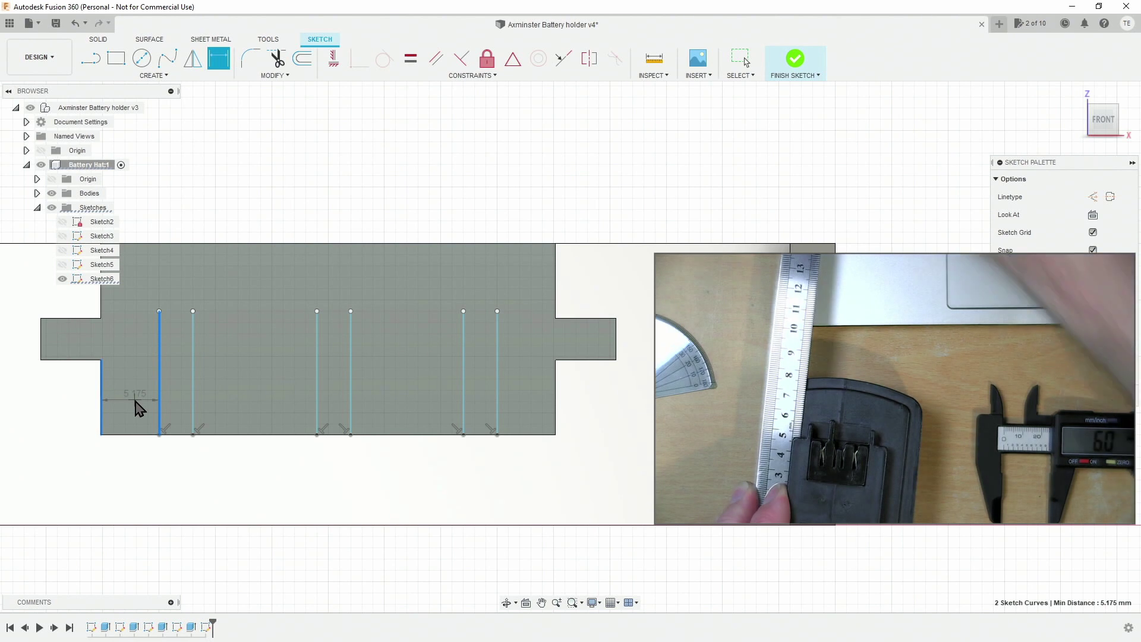
key("Escape")
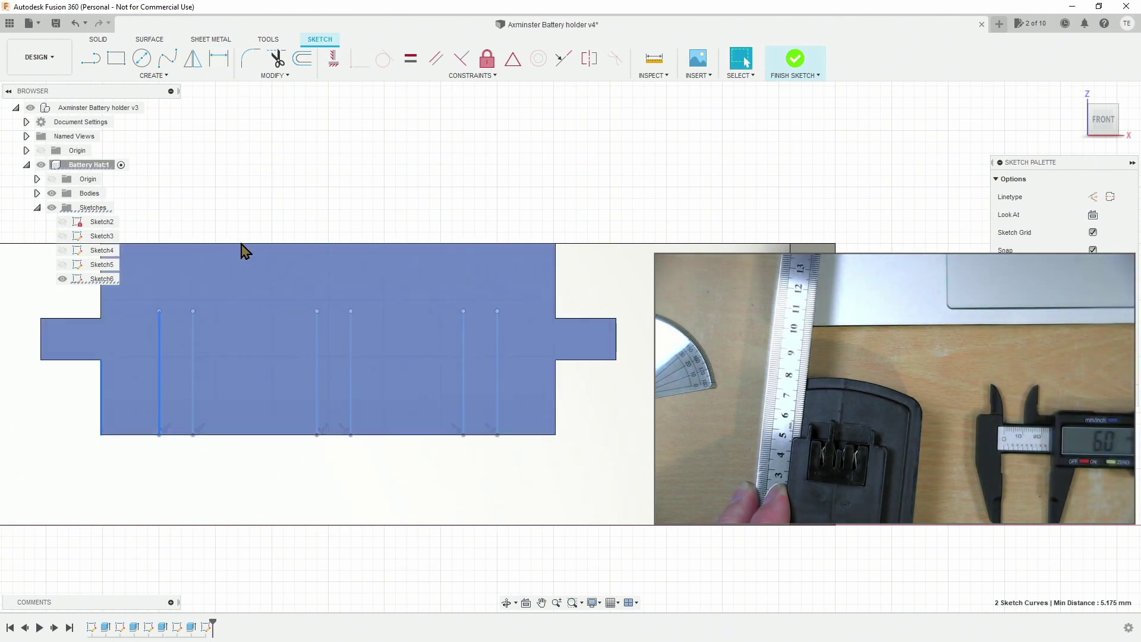
- Dimension the second vertical line from the slot's left wall as 5.8+(cc*2)
left_click(216, 52)
left_click(101, 387)
key("Escape")
left_click(102, 391)
left_click(193, 389)
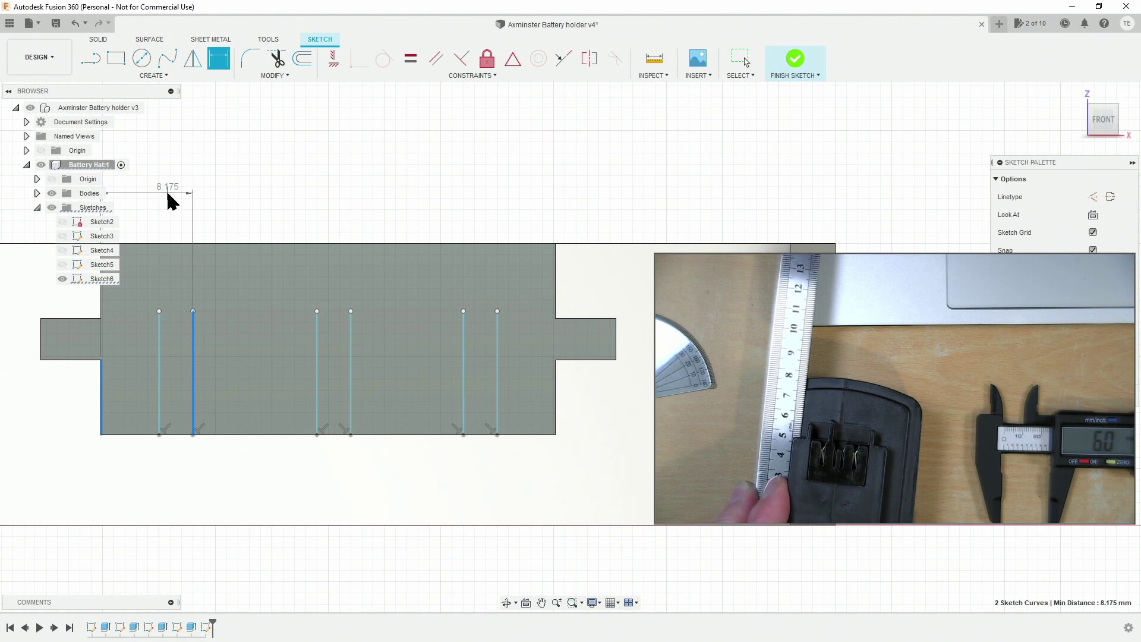
left_click(167, 193)
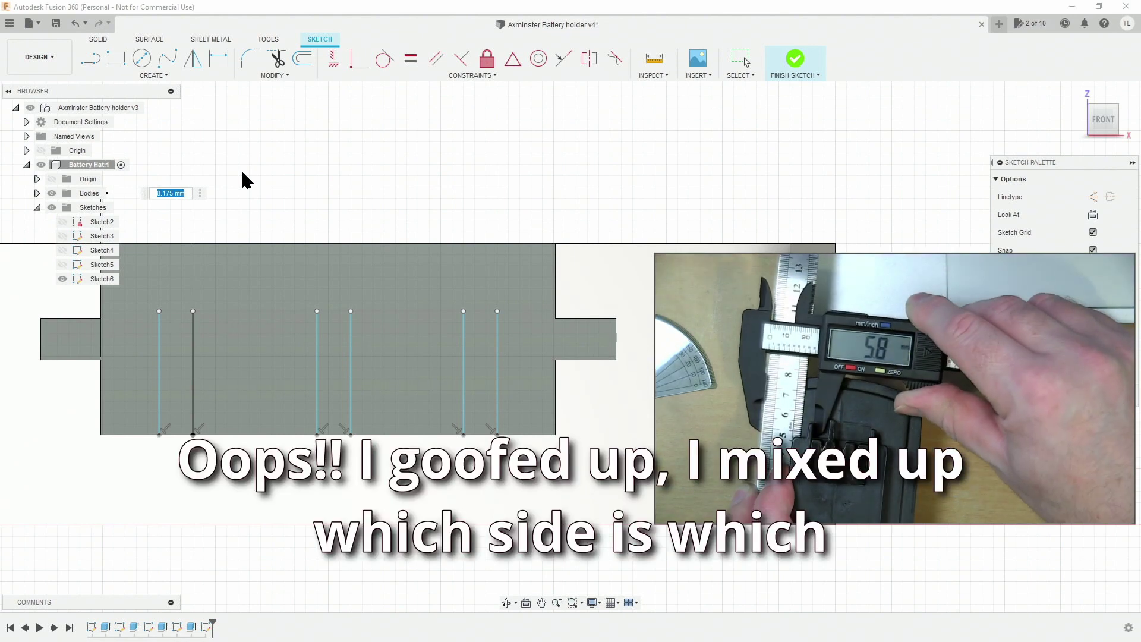
type("5.8+tolerance")
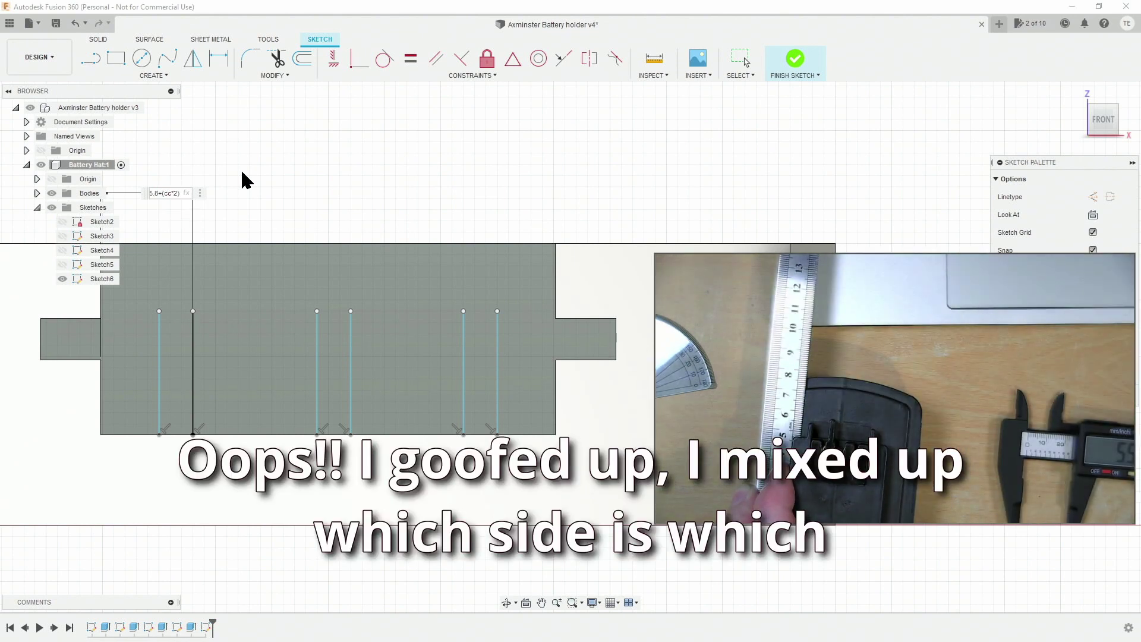
key("Return")
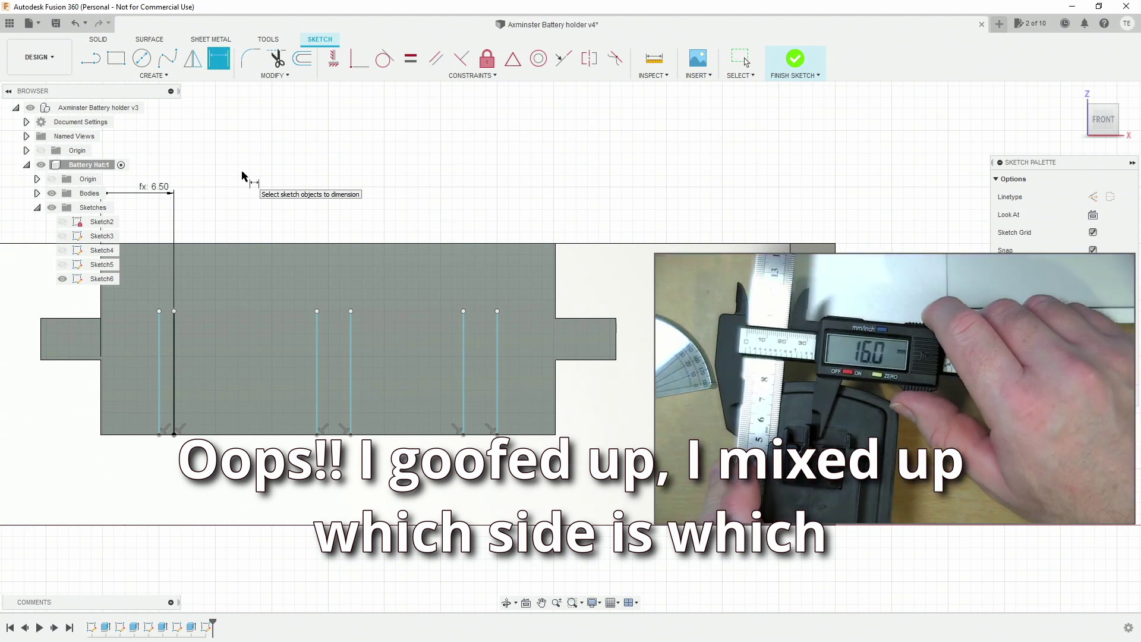
- Dimension the fourth vertical line from the slot's left wall as 16.1+(cc*2)
left_click(101, 298)
left_click(351, 333)
left_click(285, 210)
type("16.1+9cc*2)")
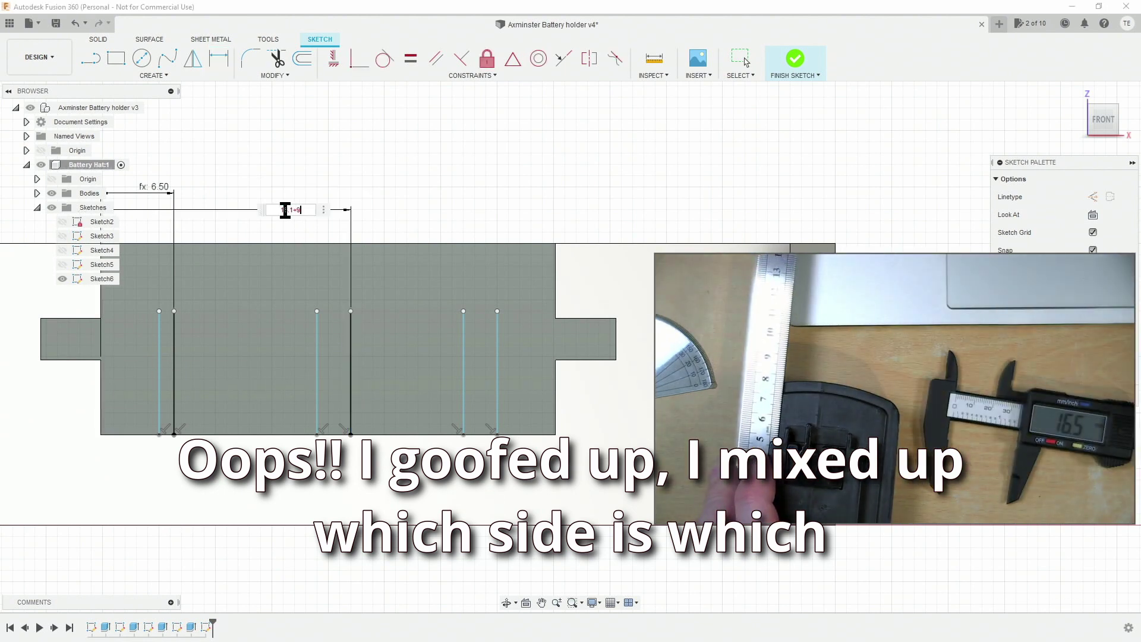
key("Return")
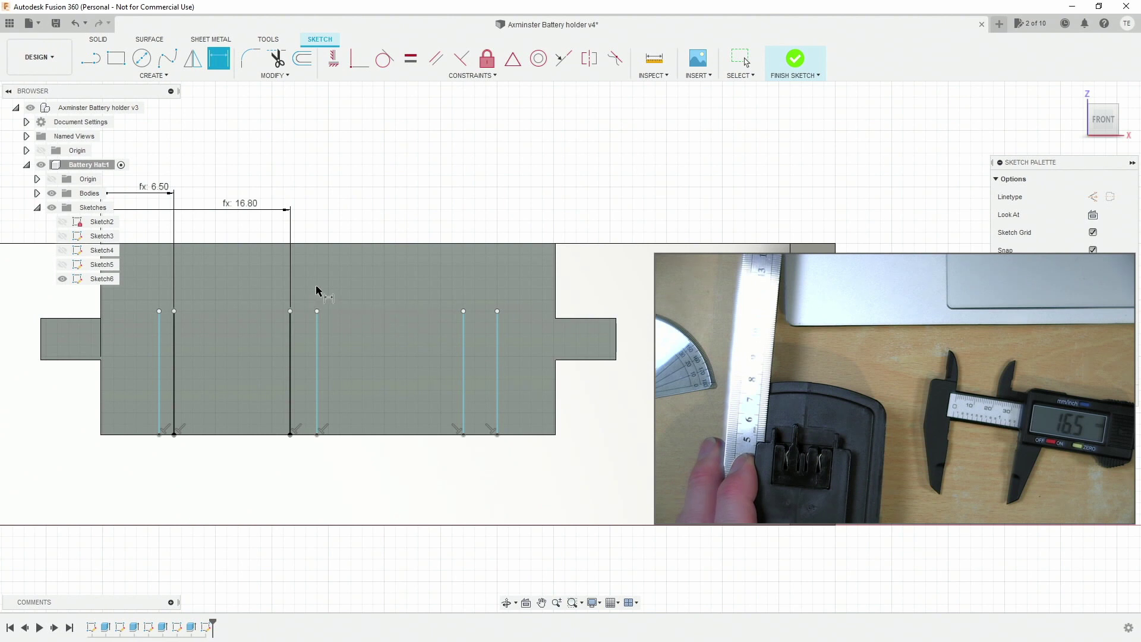
- Dimension the middle pair's other line from the slot's right wall as 16.1+(cc*2) and delete the 16.80 dimension measured from the left wall
left_click(557, 409)
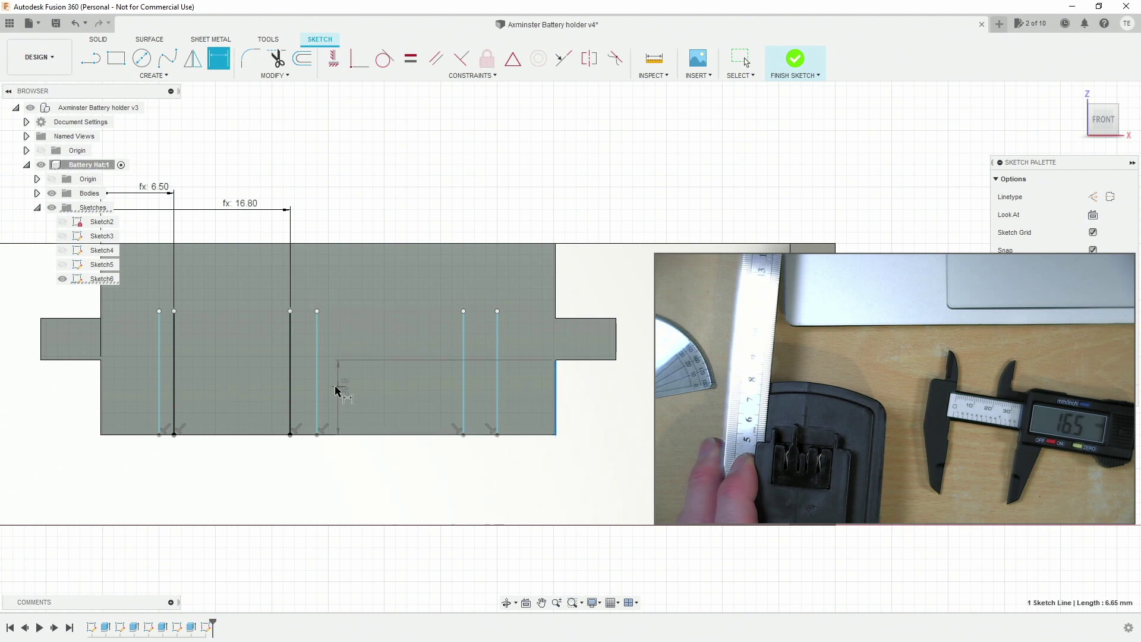
left_click(317, 395)
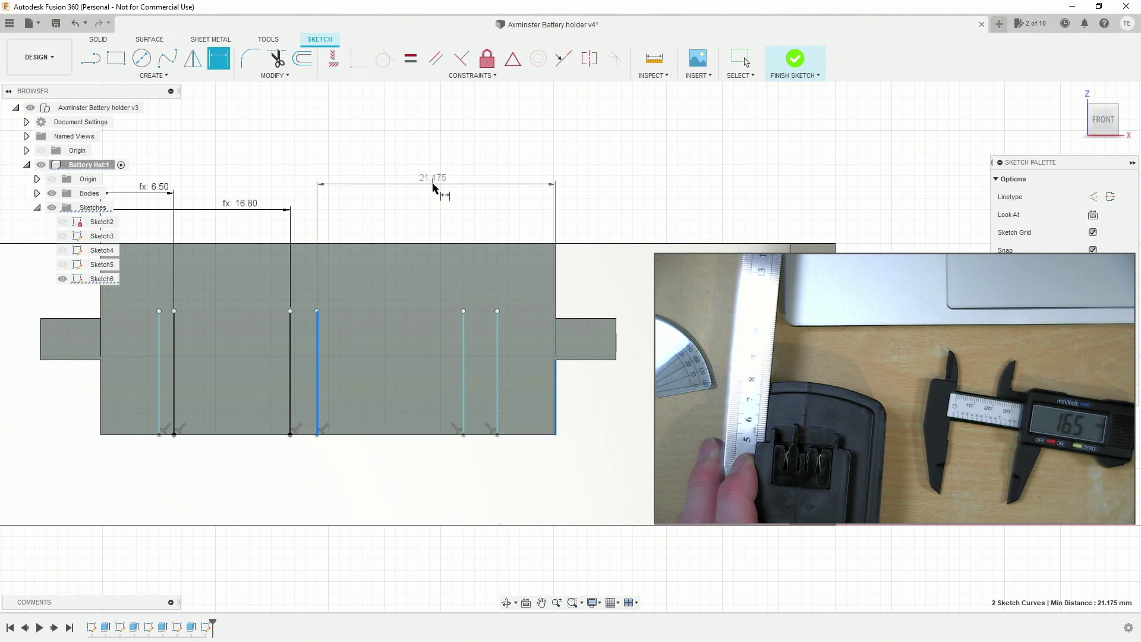
left_click(453, 203)
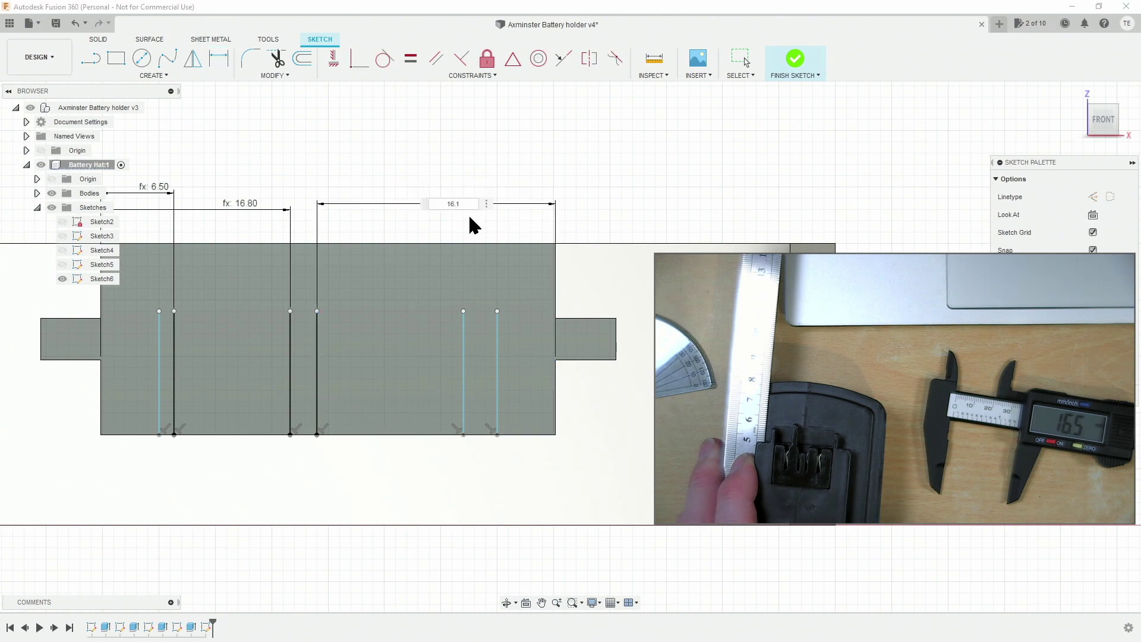
type("16.1+(cc*2")
key("Return")
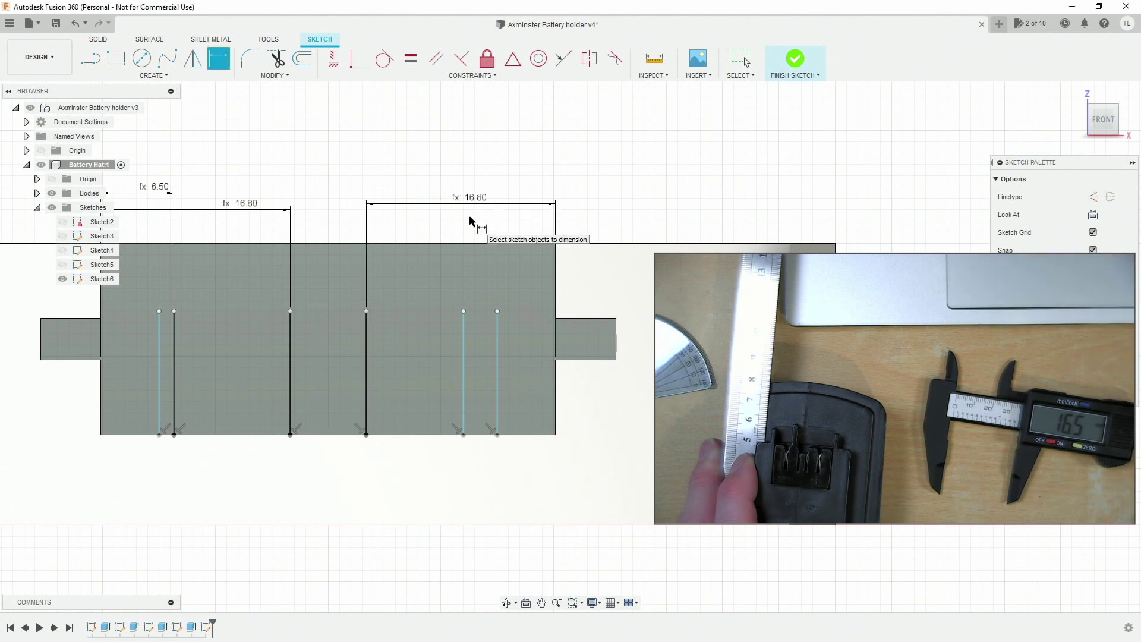
left_click(247, 206)
key("Delete")
- Dimension the right pair's inner line from the slot's right wall as 5.8+(cc*2) and delete the 6.50 dimension measured from the left wall
left_click(556, 364)
left_click(464, 386)
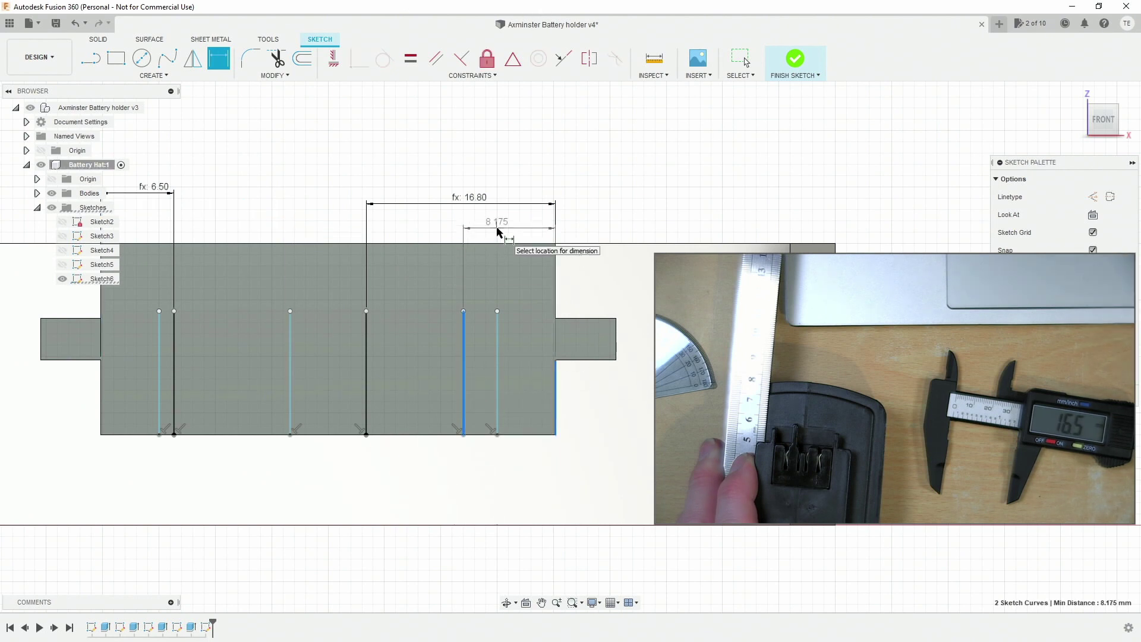
left_click(497, 230)
mouse_move(157, 194)
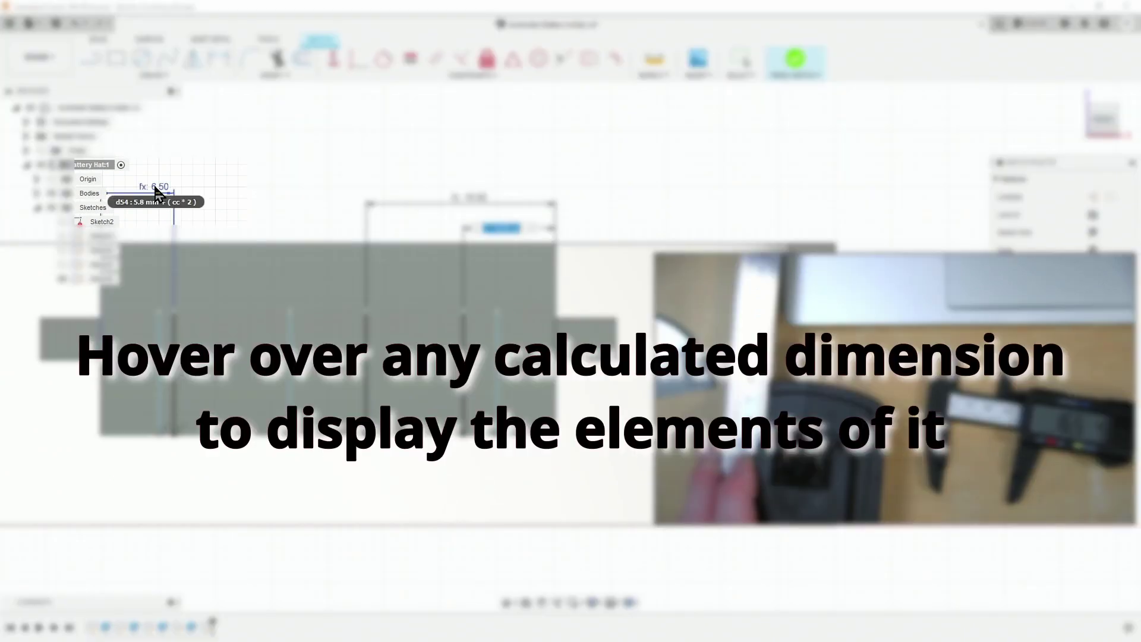
type("8")
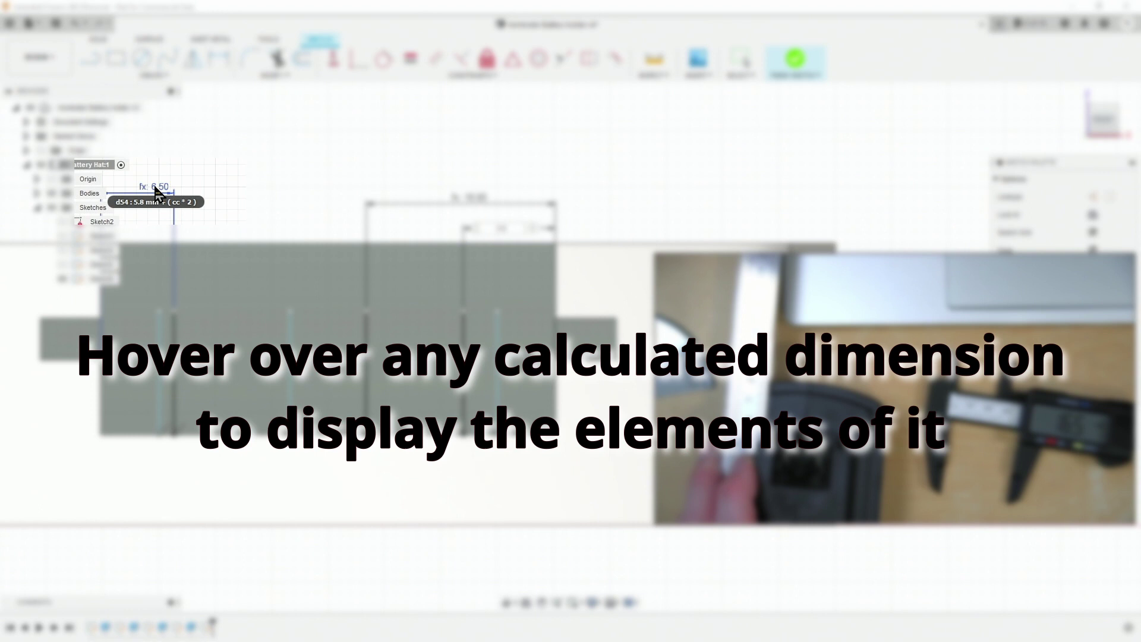
type("+(cc")
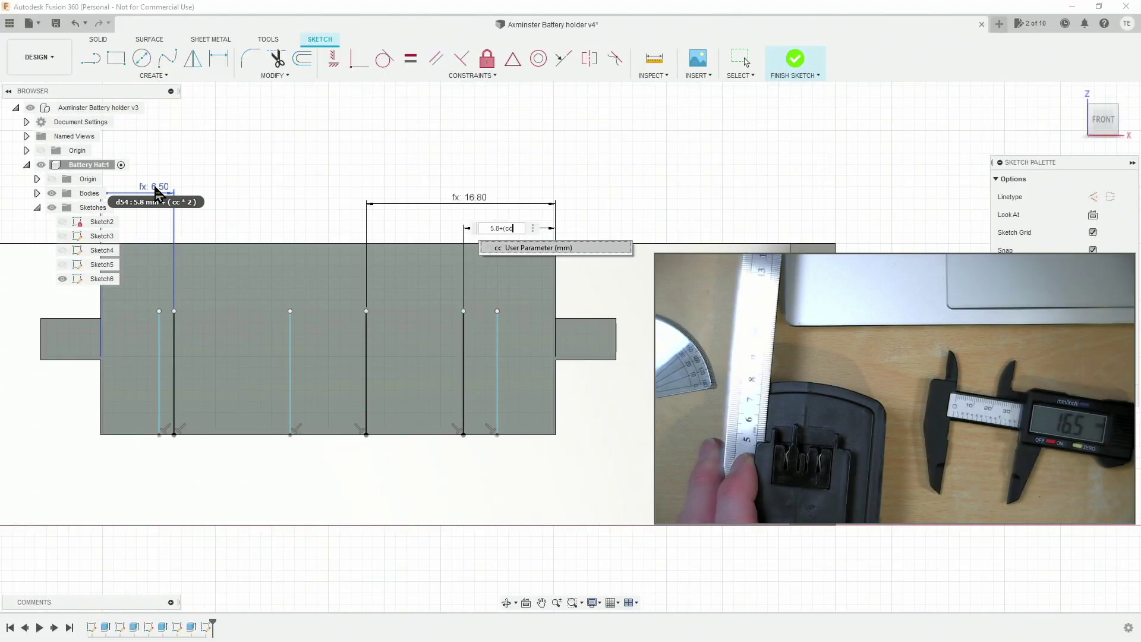
type("*")
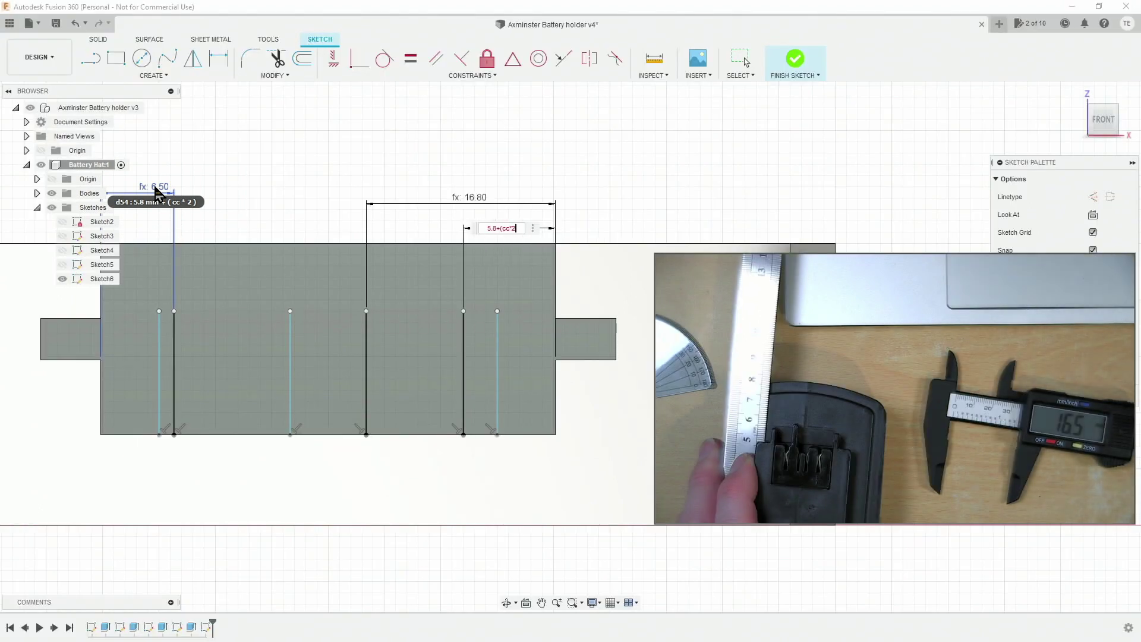
type("2)")
key("Return")
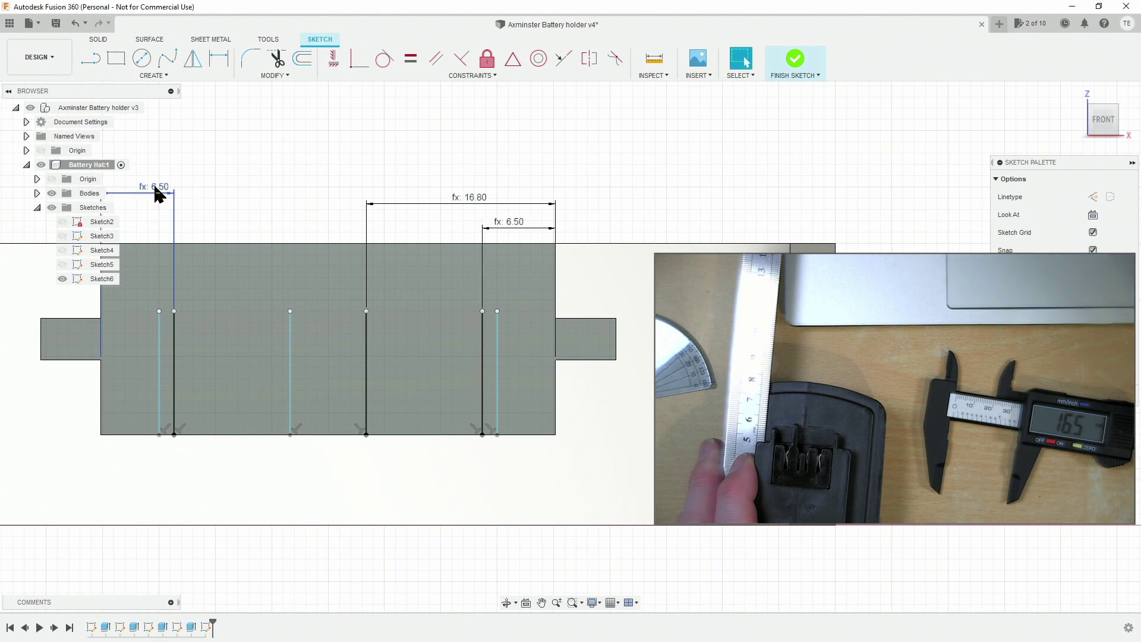
left_click(152, 187)
key("Delete")
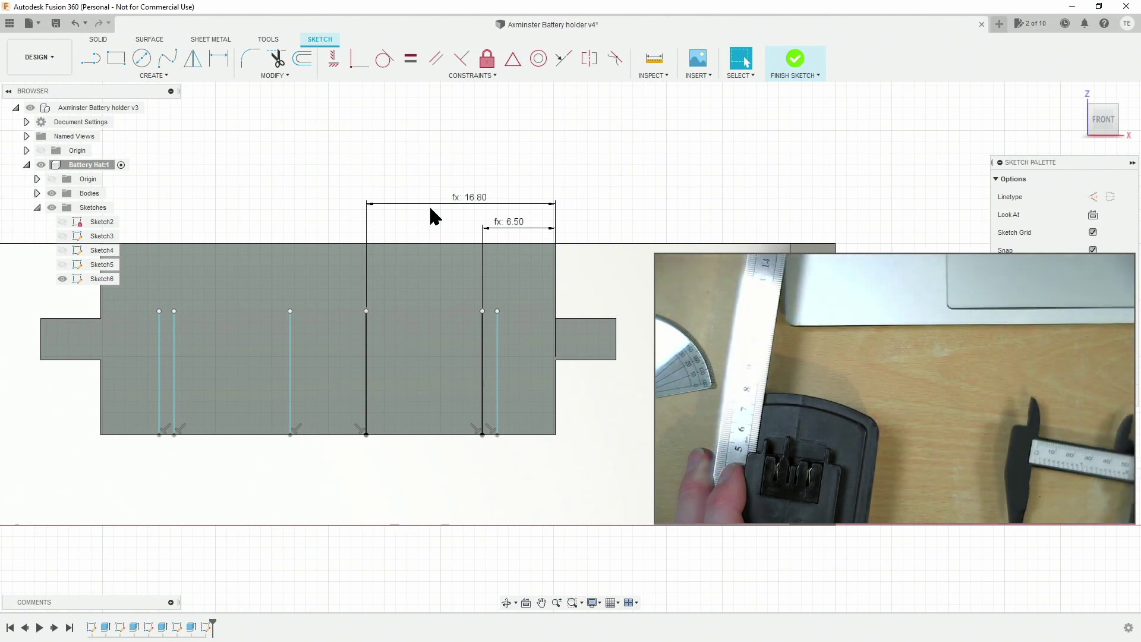
- Dimension the leftmost vertical line from the slot's right wall as 36.4+(cc*2)
left_click(556, 390)
left_click(159, 383)
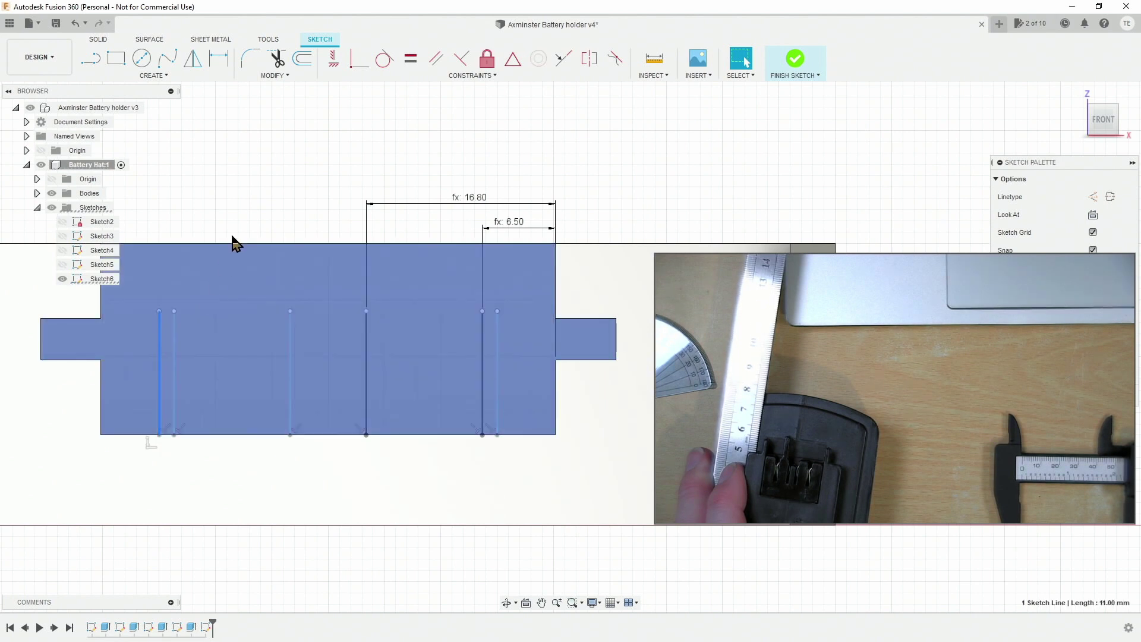
left_click(219, 58)
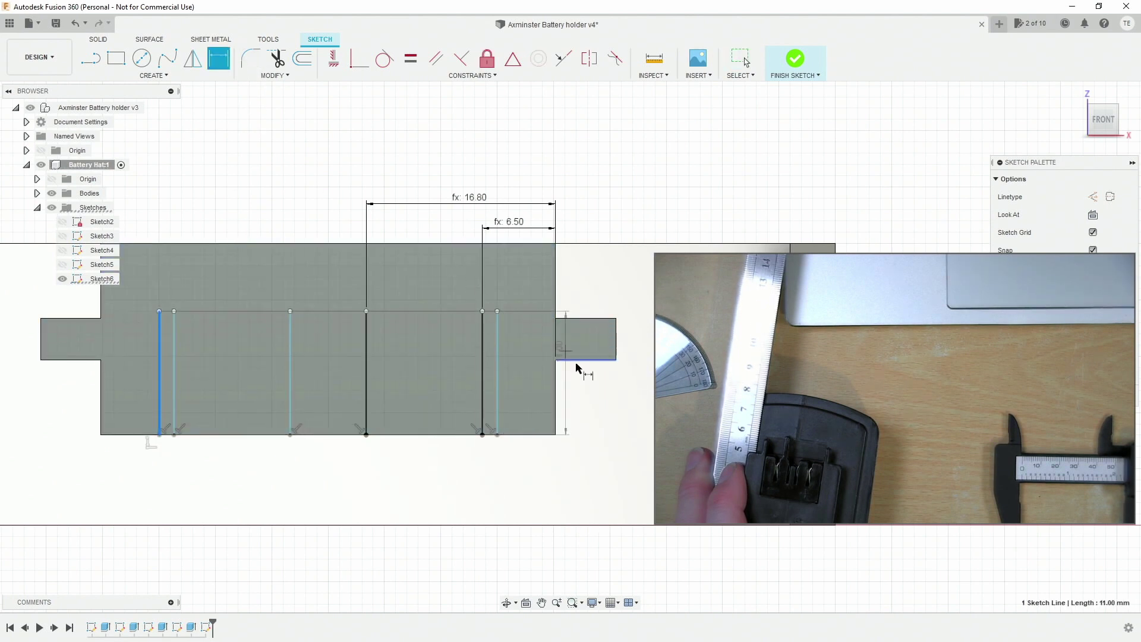
left_click(557, 396)
left_click(346, 153)
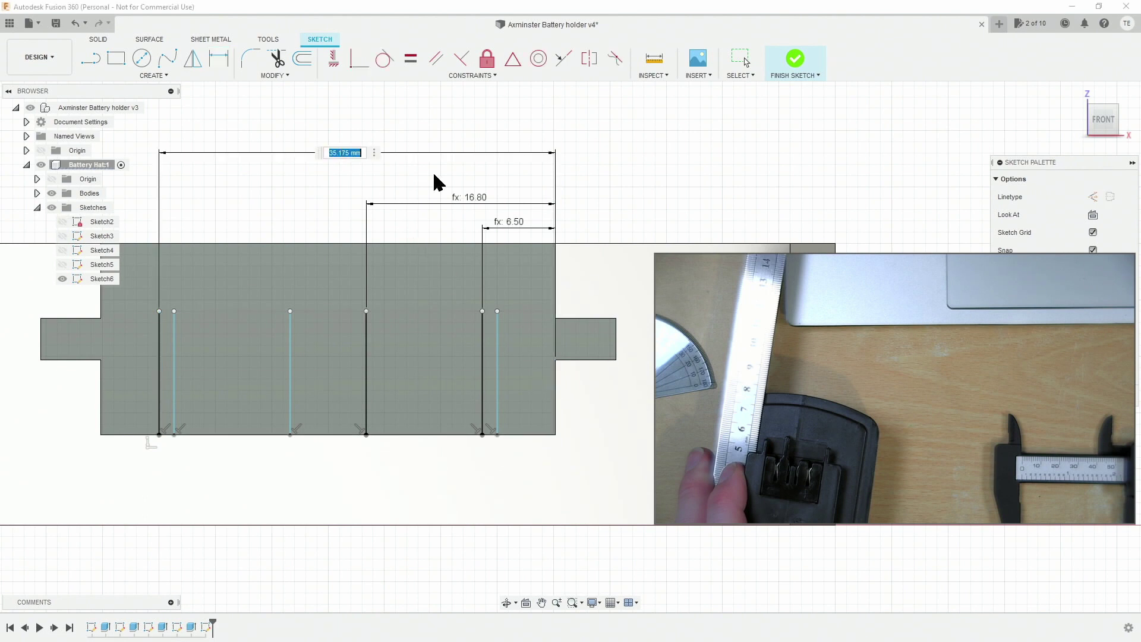
type("36.4+(c")
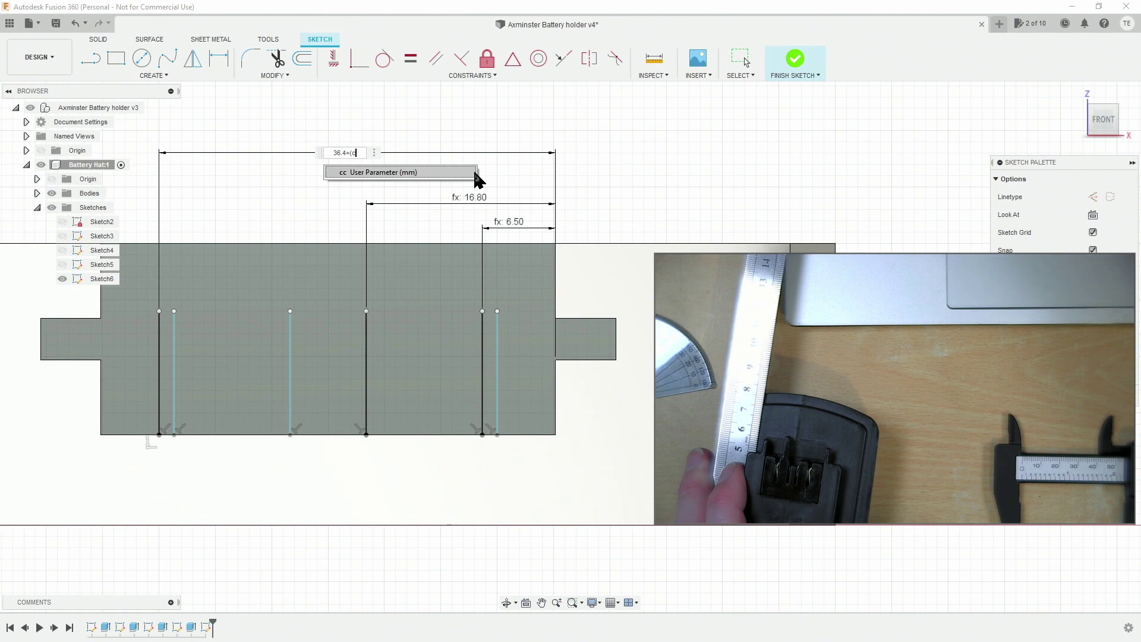
type("c*2)")
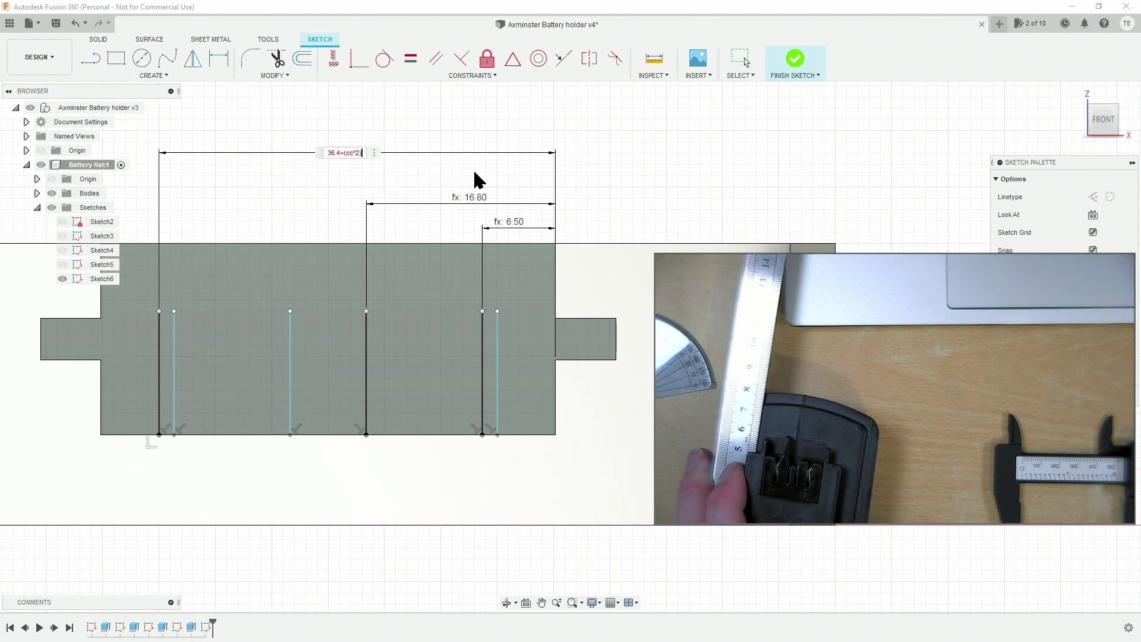
key("Return")
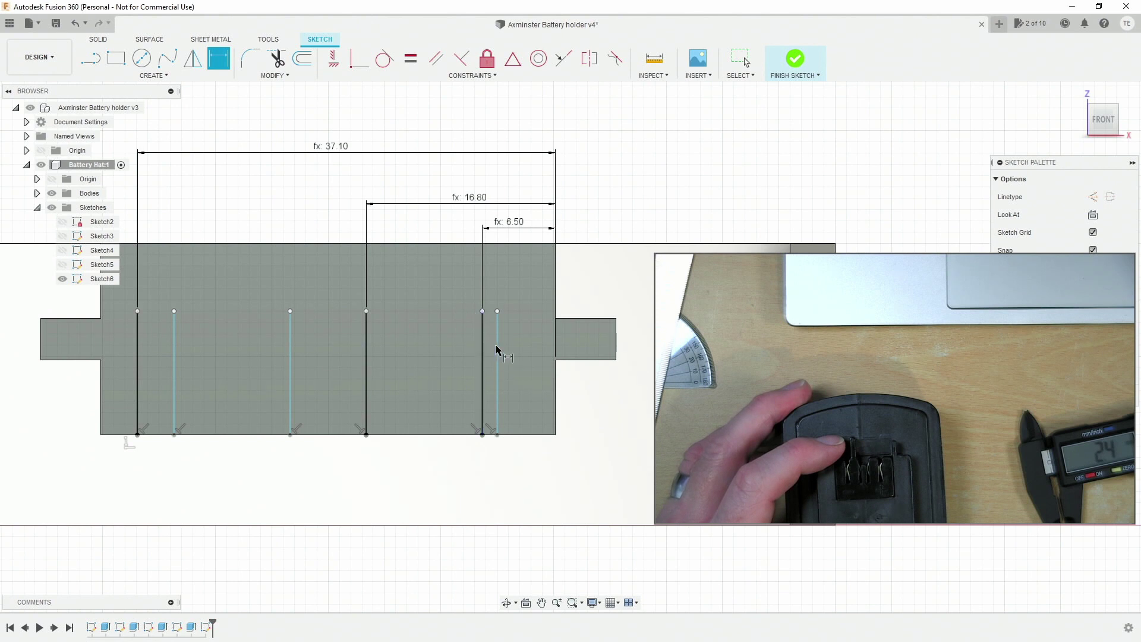
- Dimension the spacing between the right pair's two vertical lines as 2.3+cc
left_click(483, 368)
left_click(497, 372)
left_click(519, 290)
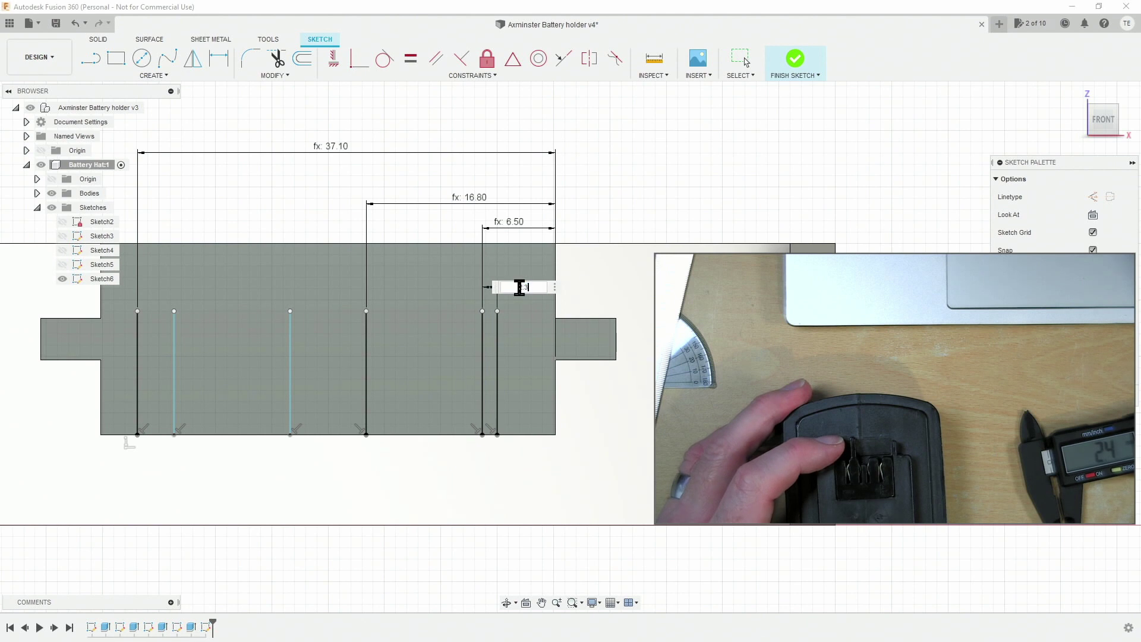
type("2.3-cc")
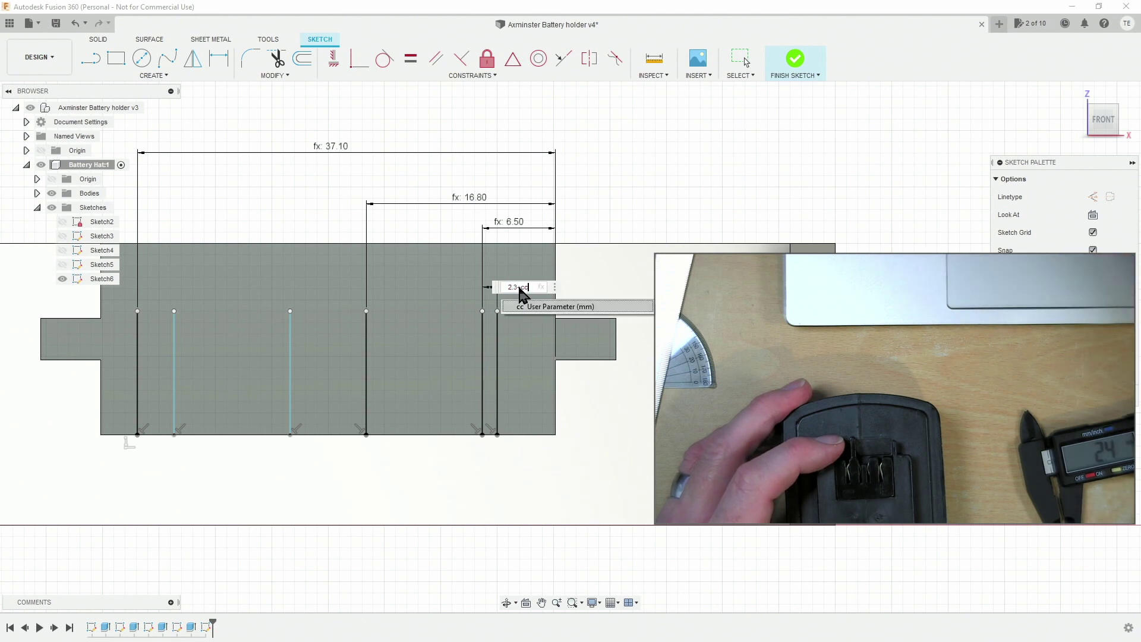
key("Return")
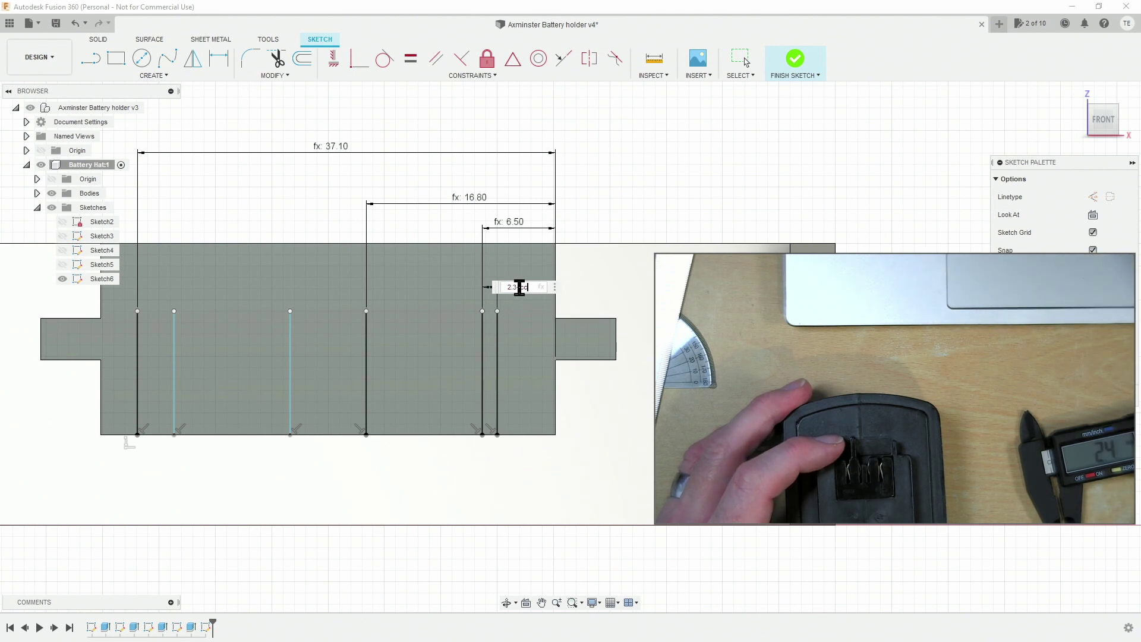
key("Return")
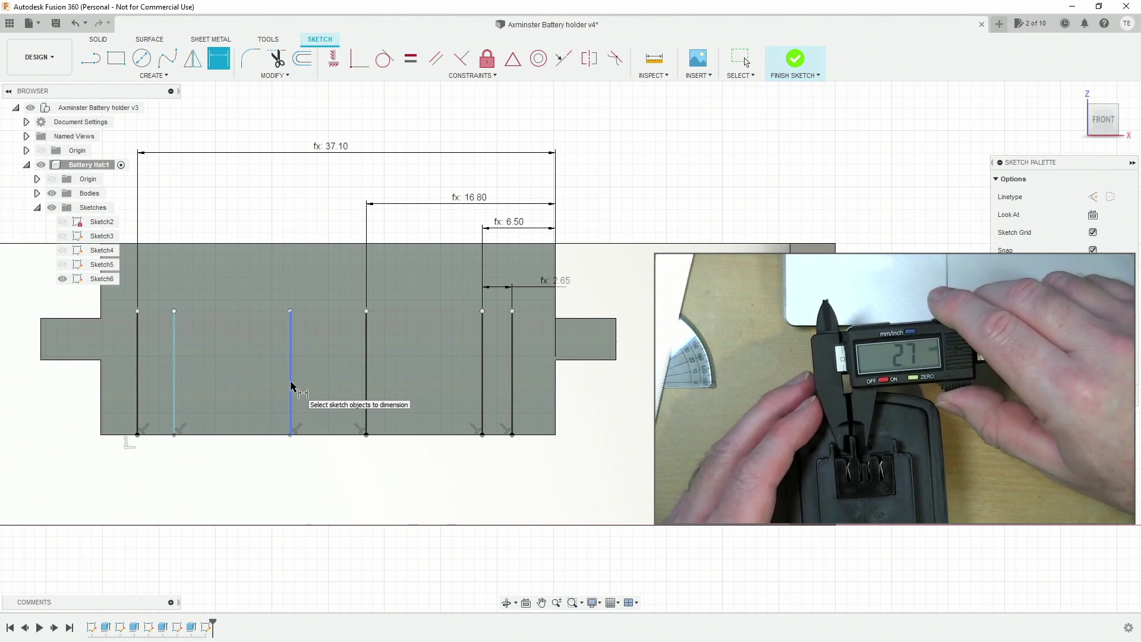
- Move the undimensioned middle vertical line to the other side of its partner and dimension the middle pair's spacing as 2.7+cc
key("Escape")
left_click_drag(292, 387, 394, 370)
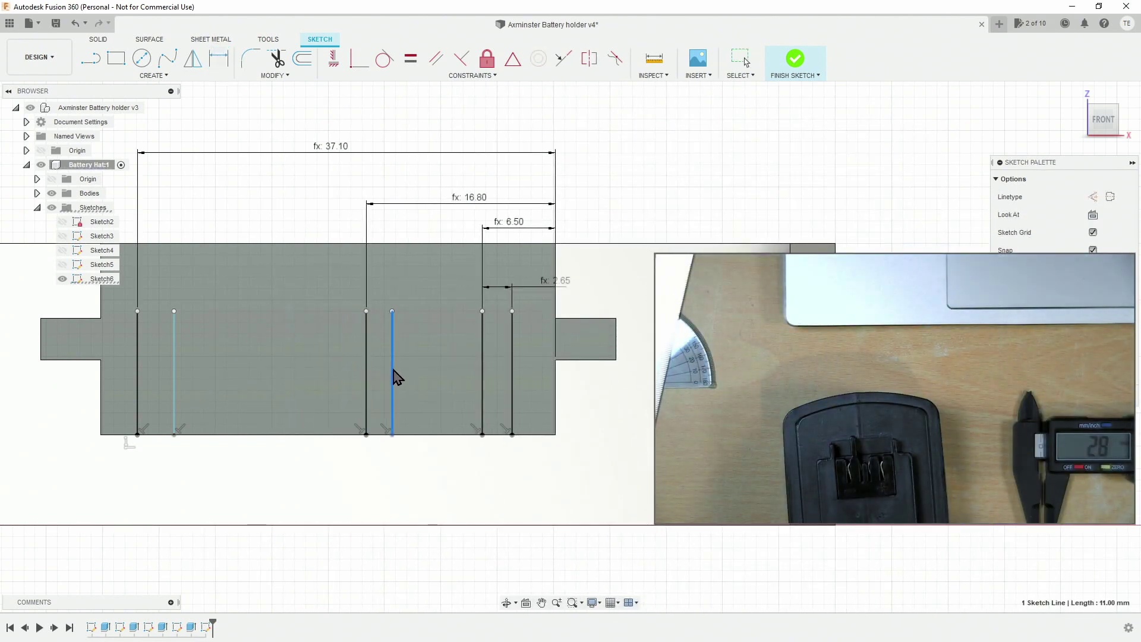
key("d")
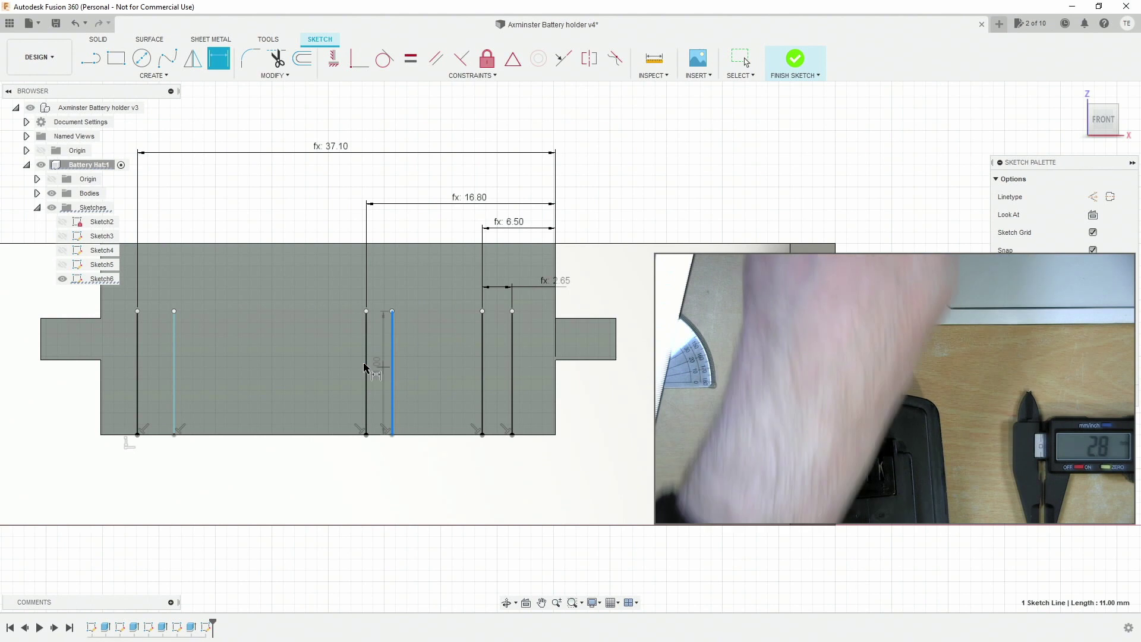
left_click(367, 366)
left_click(393, 374)
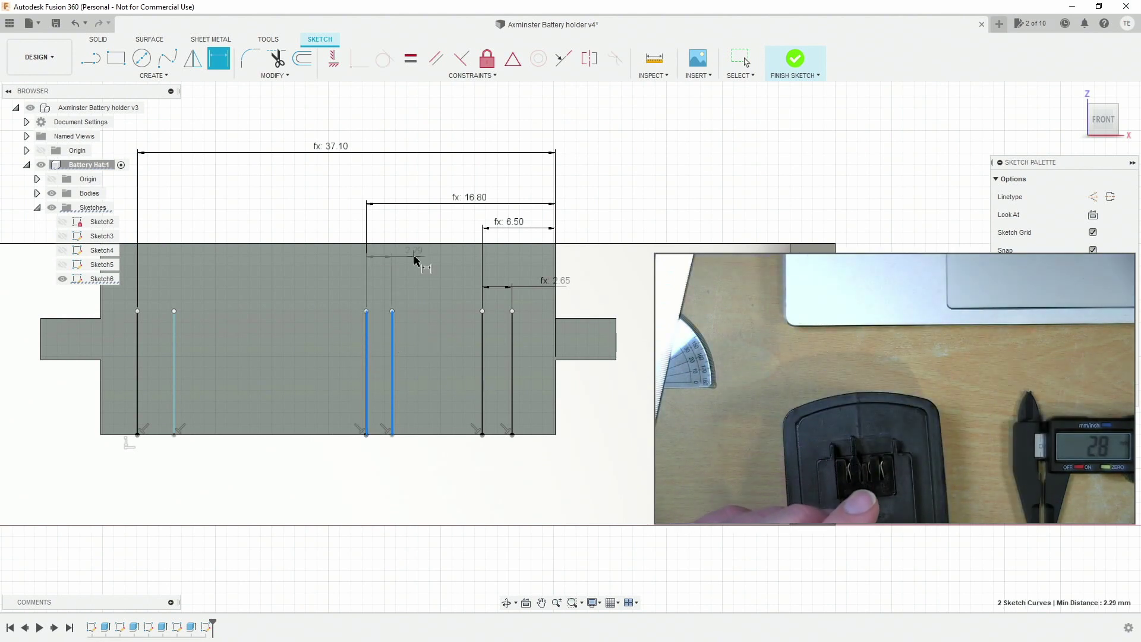
left_click(422, 280)
type("2.7+")
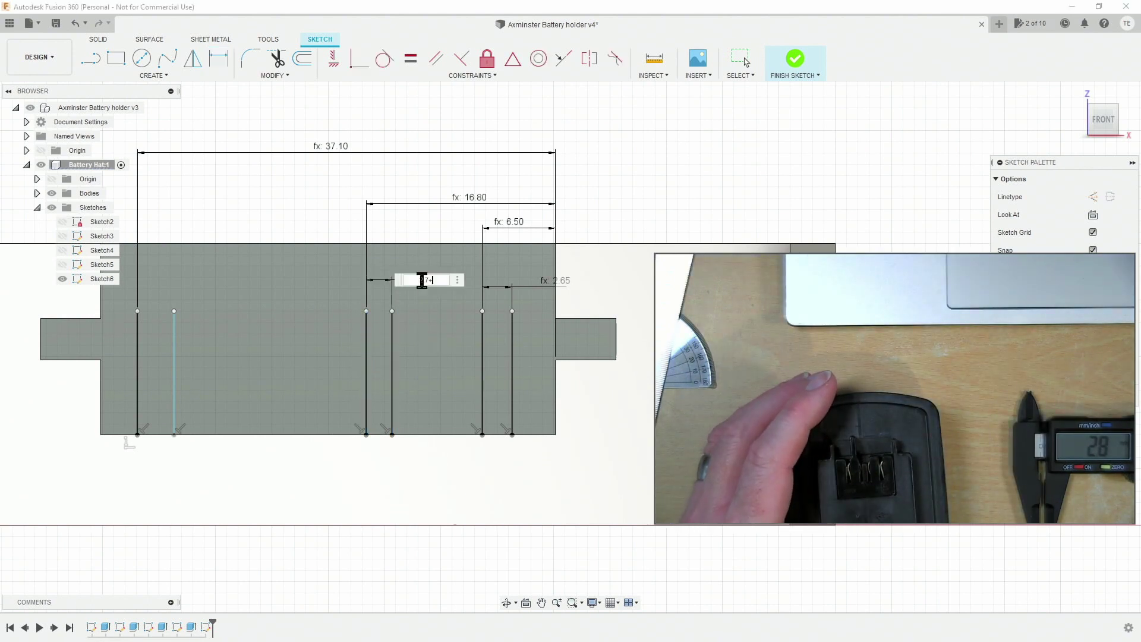
type("cc")
key("Return")
key("Return")
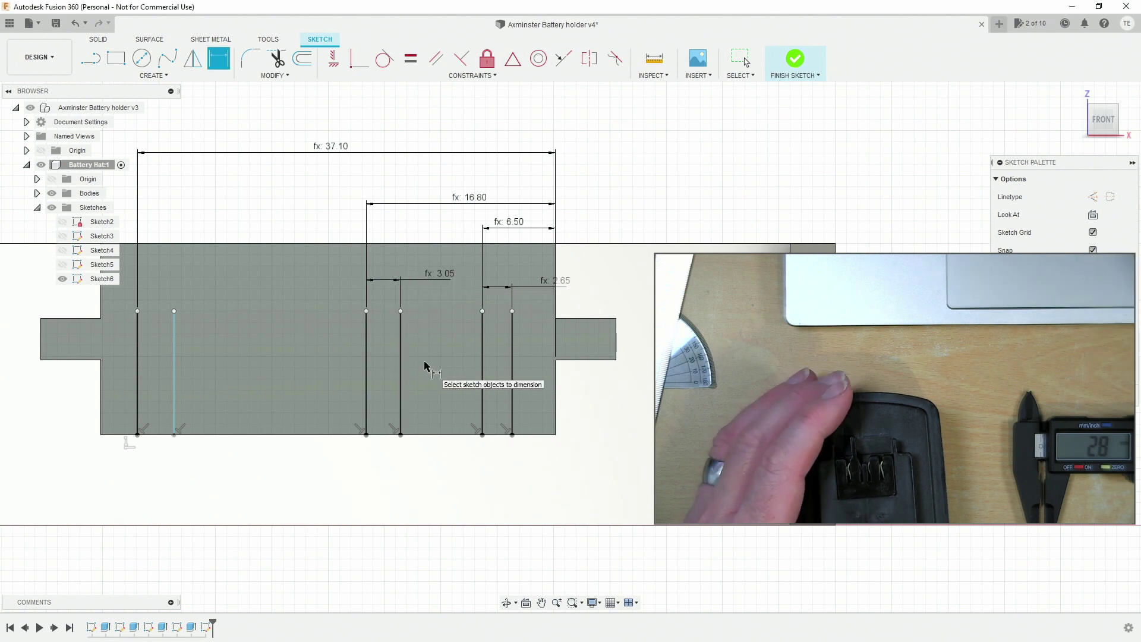
- Dimension the spacing between the left pair's two vertical lines as 2.2+cc
left_click(141, 375)
left_click(178, 203)
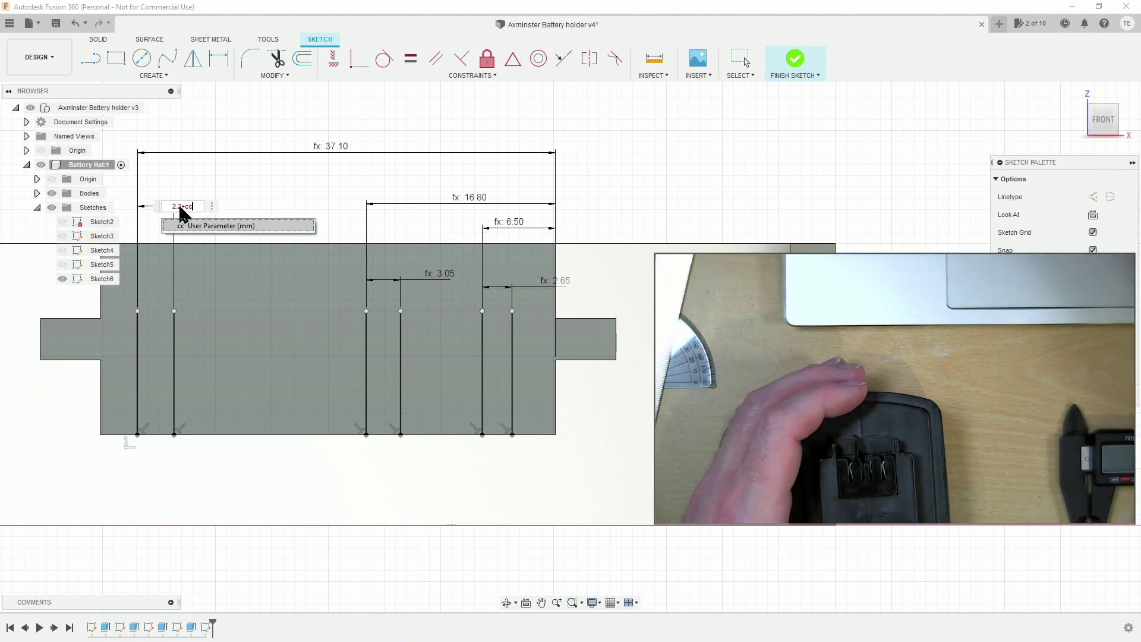
key("Return")
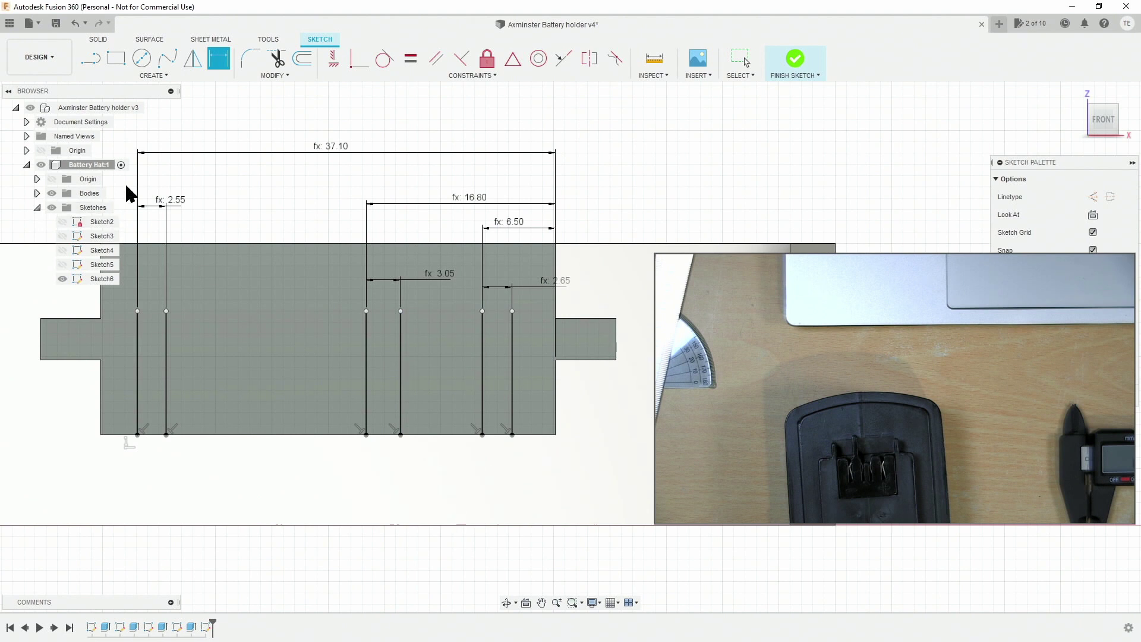
- Change the left pair's spacing expression to 2.2 mm + (2*cc)
double_click(176, 200)
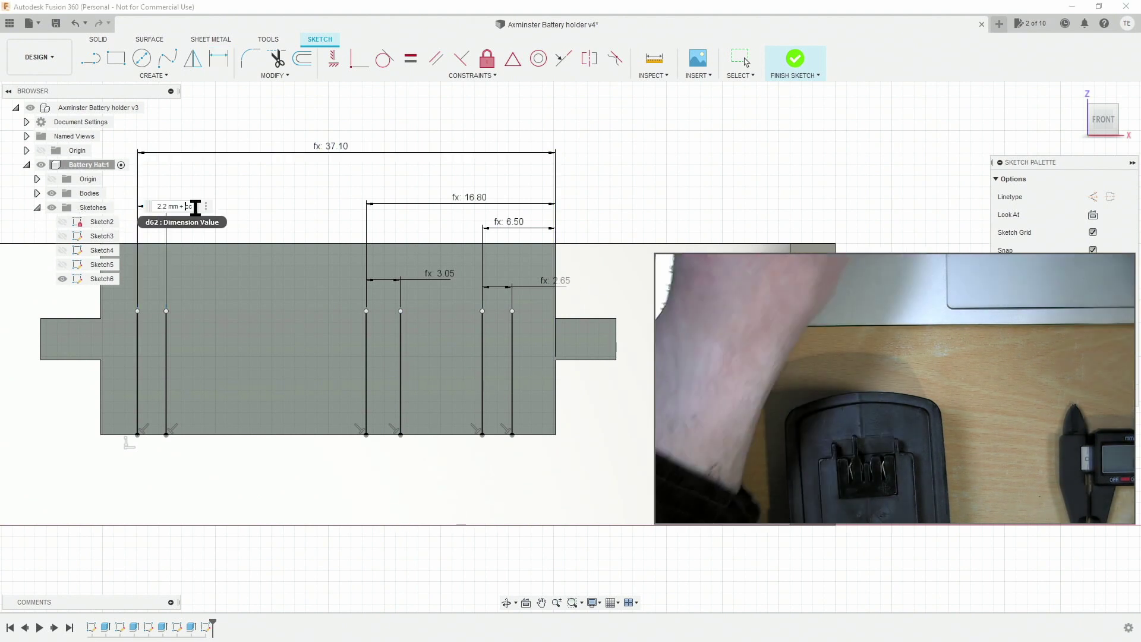
type("(2*")
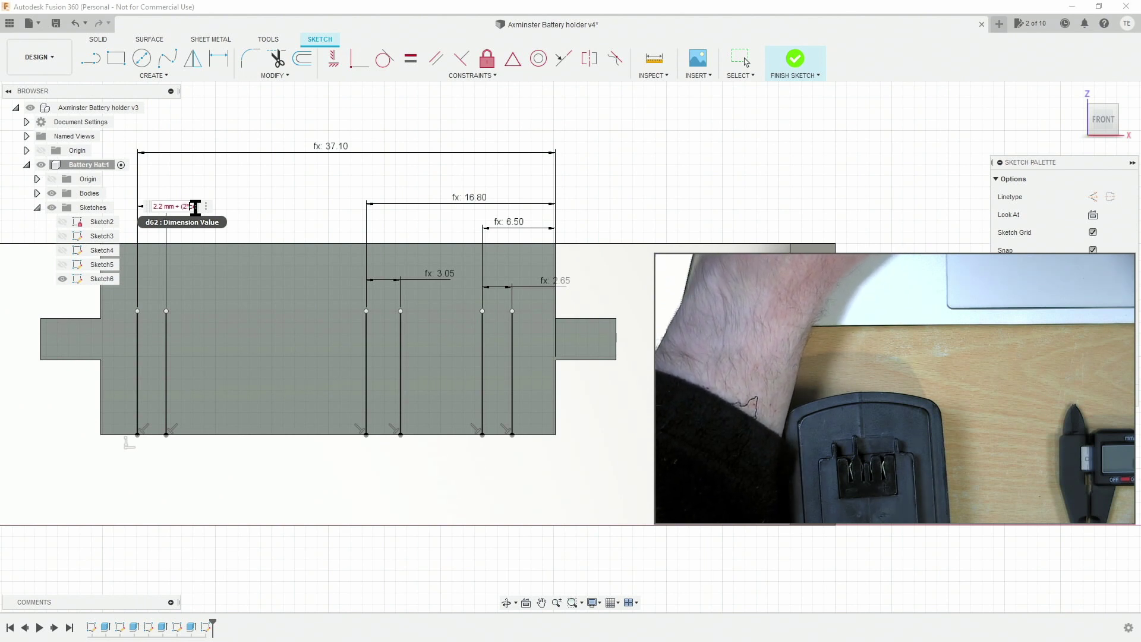
key("Return")
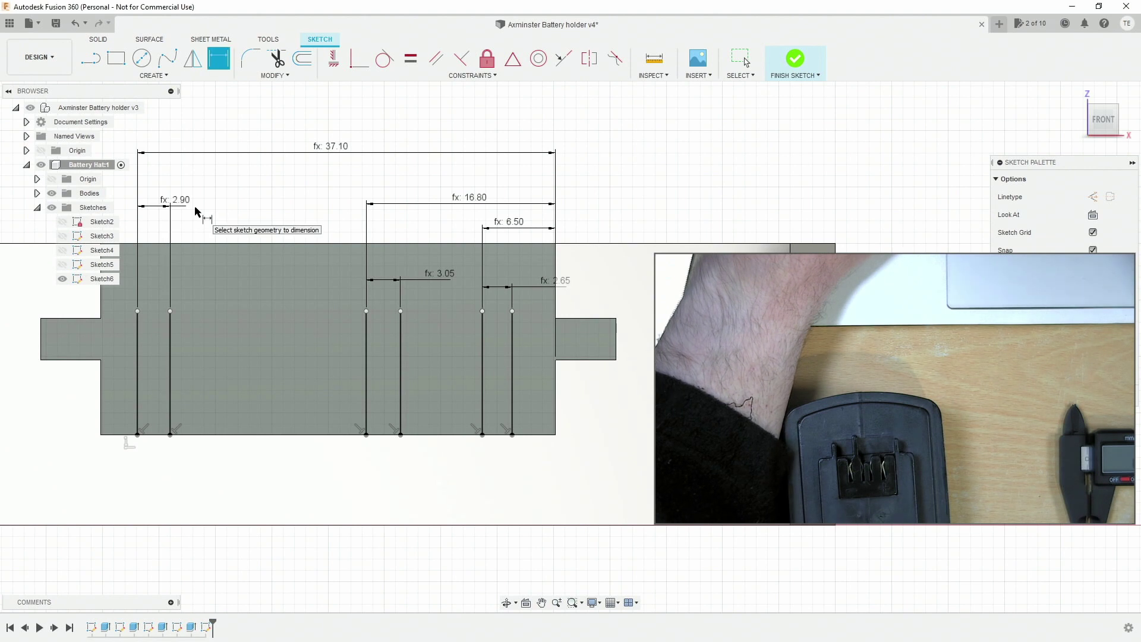
- Change the middle pair's spacing expression to 2.7 mm + (2*cc)
double_click(443, 276)
left_click(453, 280)
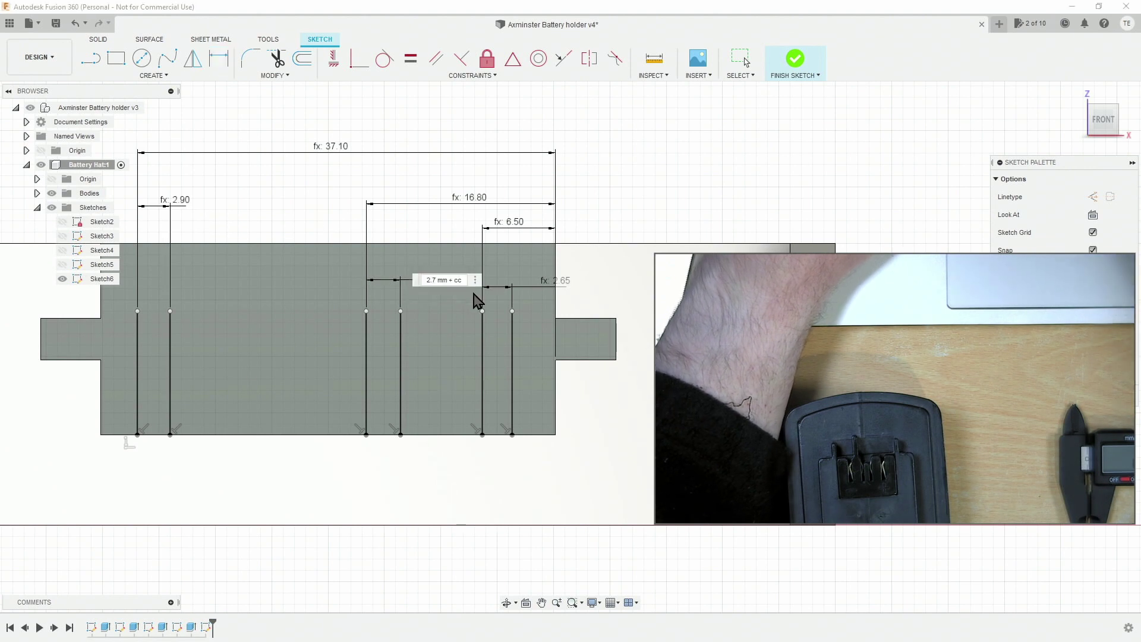
key("BackSpace")
type("*")
key("Right")
key("Right")
type(")")
key("Return")
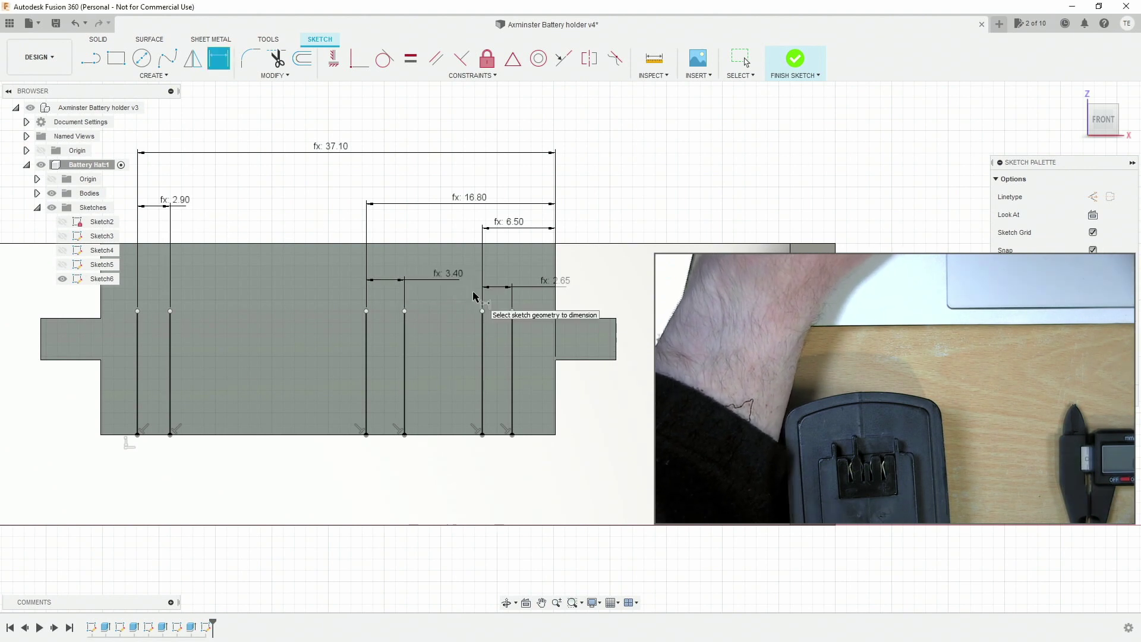
- Change the right pair's spacing expression to 2.3 mm + (2*cc)
double_click(557, 283)
left_click(569, 287)
type("(2* cc")
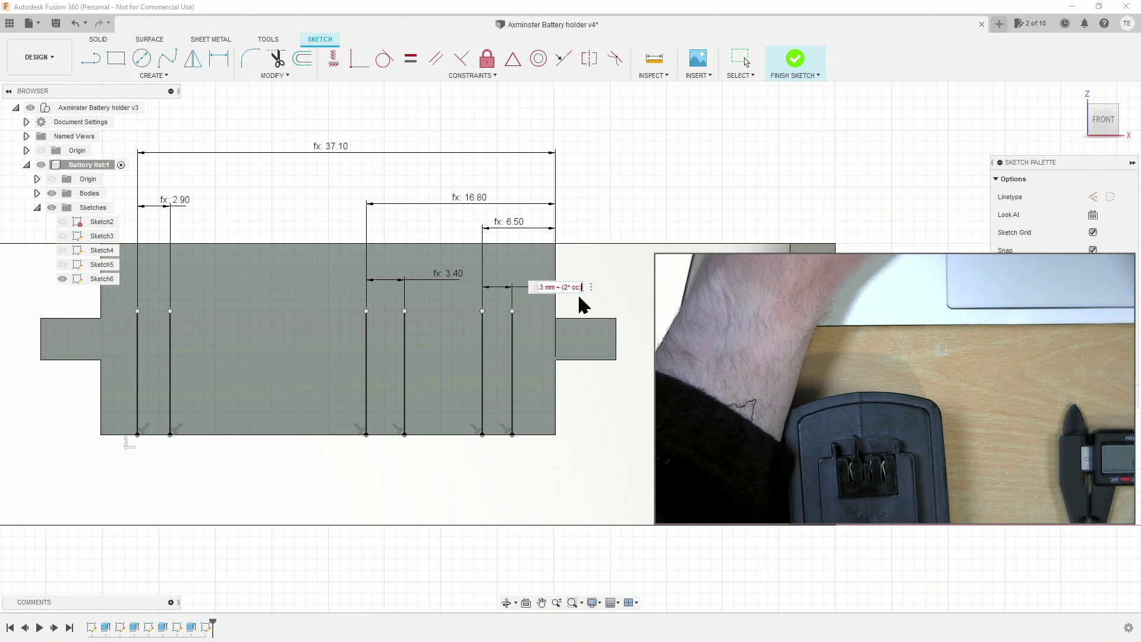
key("Right")
key("Right")
type(")")
key("Return")
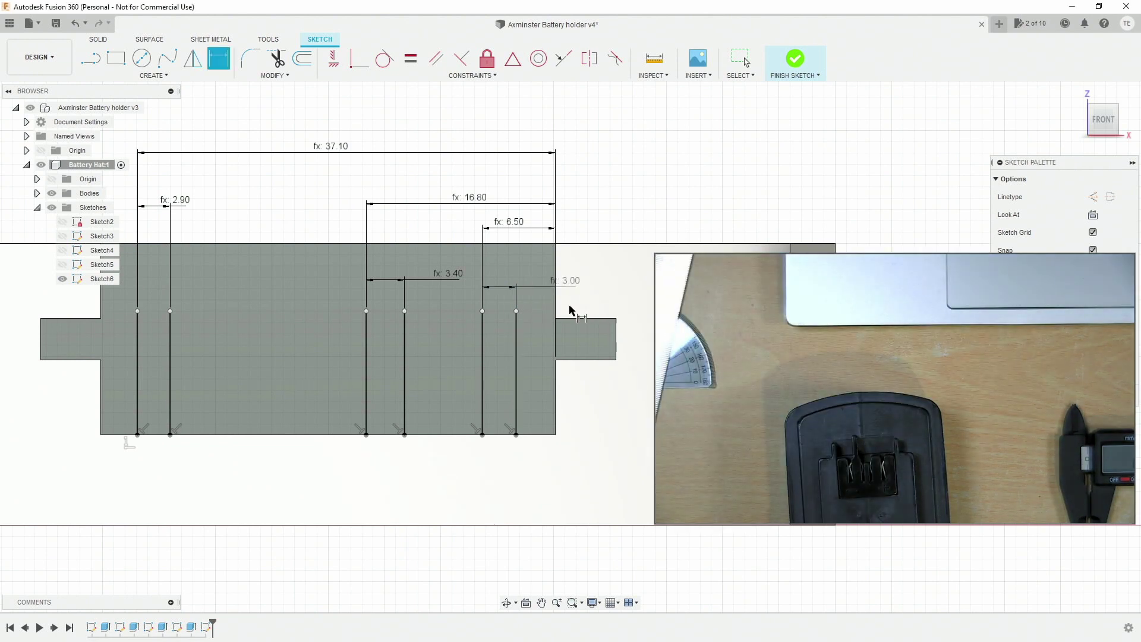
- Dimension the rightmost vertical line's length as 11 mm
left_click(517, 352)
left_click(538, 364)
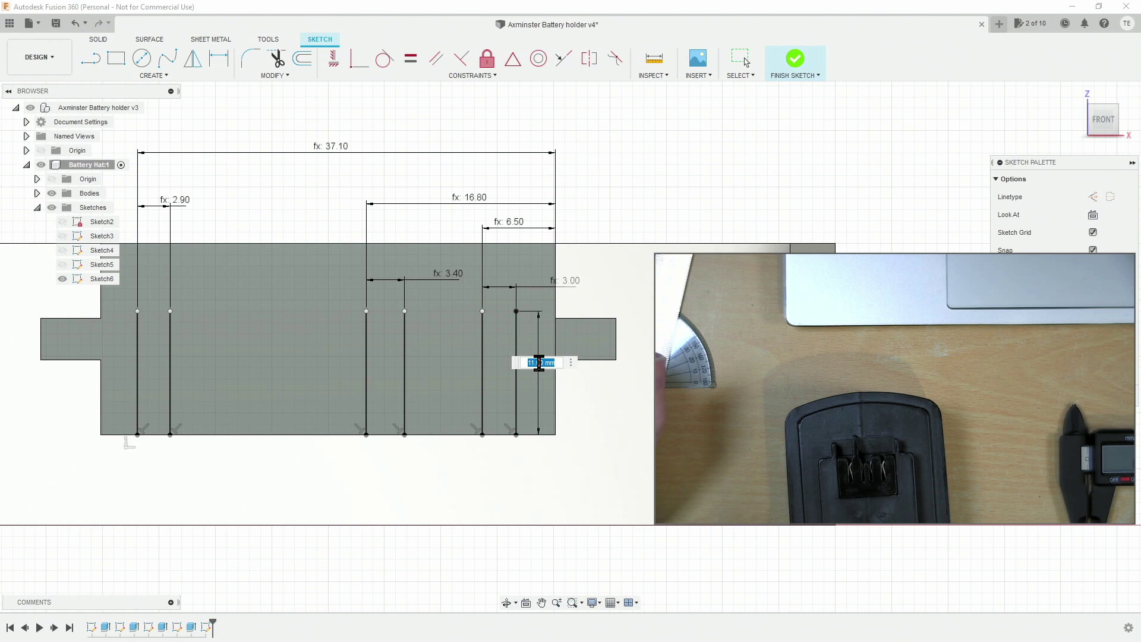
key("Return")
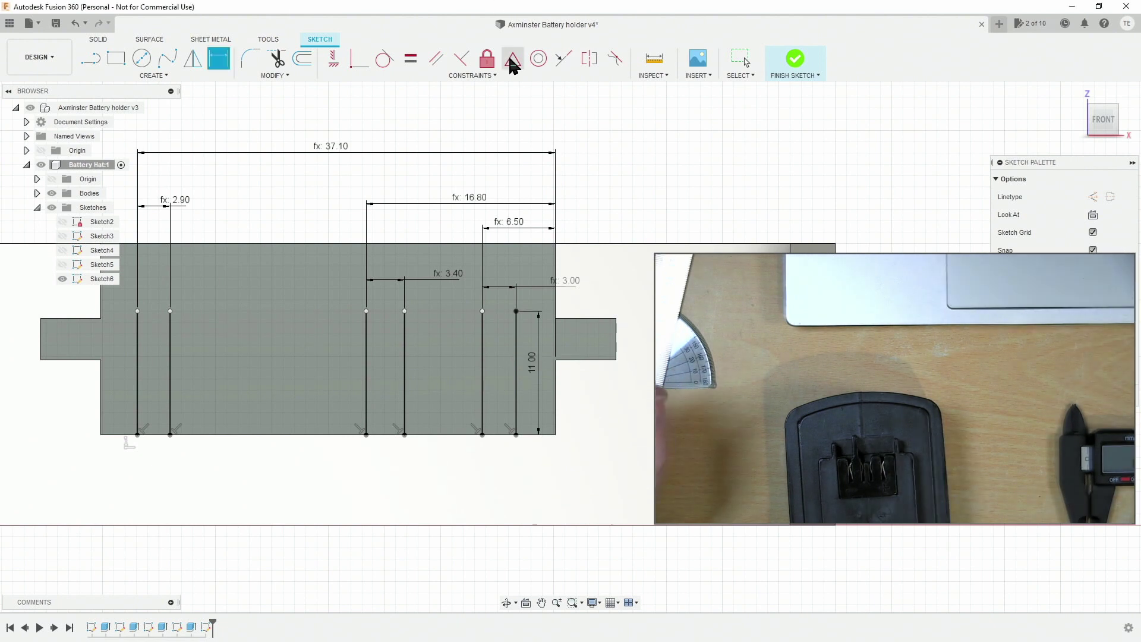
- Draw a line across the upper endpoints of each of the three vertical line pairs to close the terminal rectangles
left_click(91, 58)
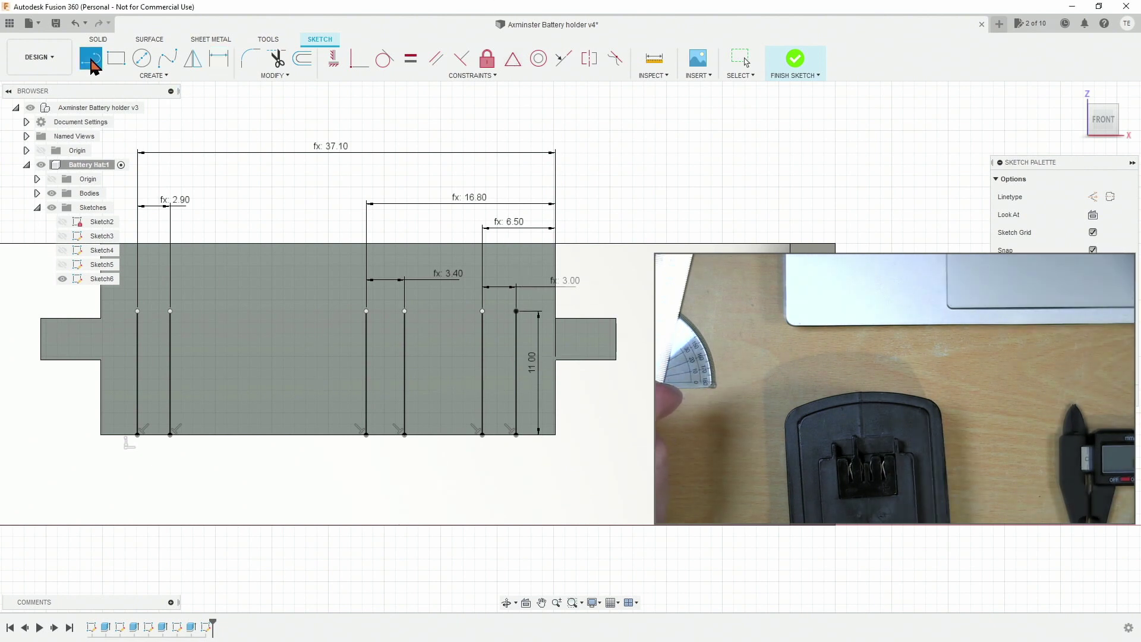
left_click(517, 311)
double_click(483, 311)
left_click(405, 311)
double_click(367, 311)
left_click(171, 311)
double_click(138, 311)
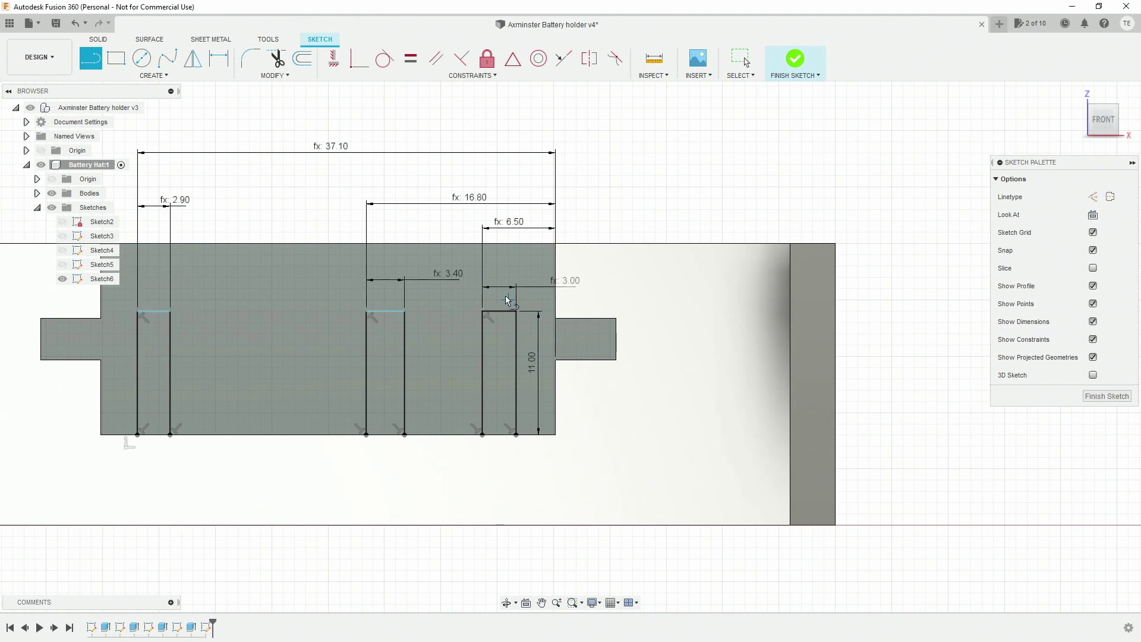
- Extrude the three terminal rectangles together into the slot's rear wall to cut the terminal slots
mouse_move(272, 317)
middle_mouse_down()
mouse_move(409, 327)
mouse_move(419, 345)
middle_mouse_up()
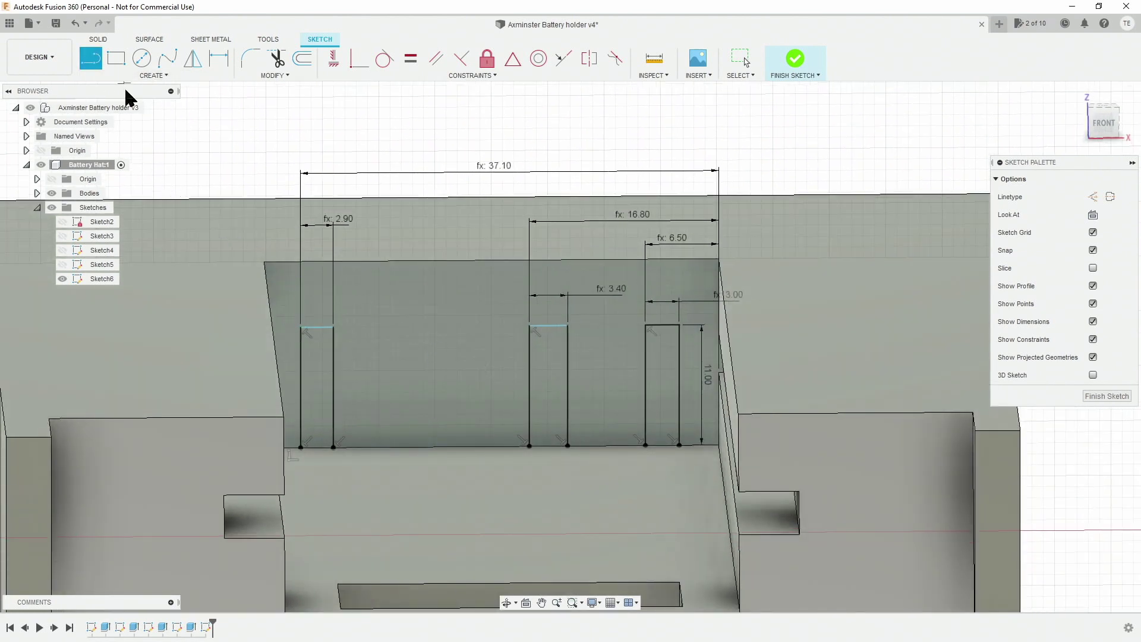
key("e")
left_click(315, 357)
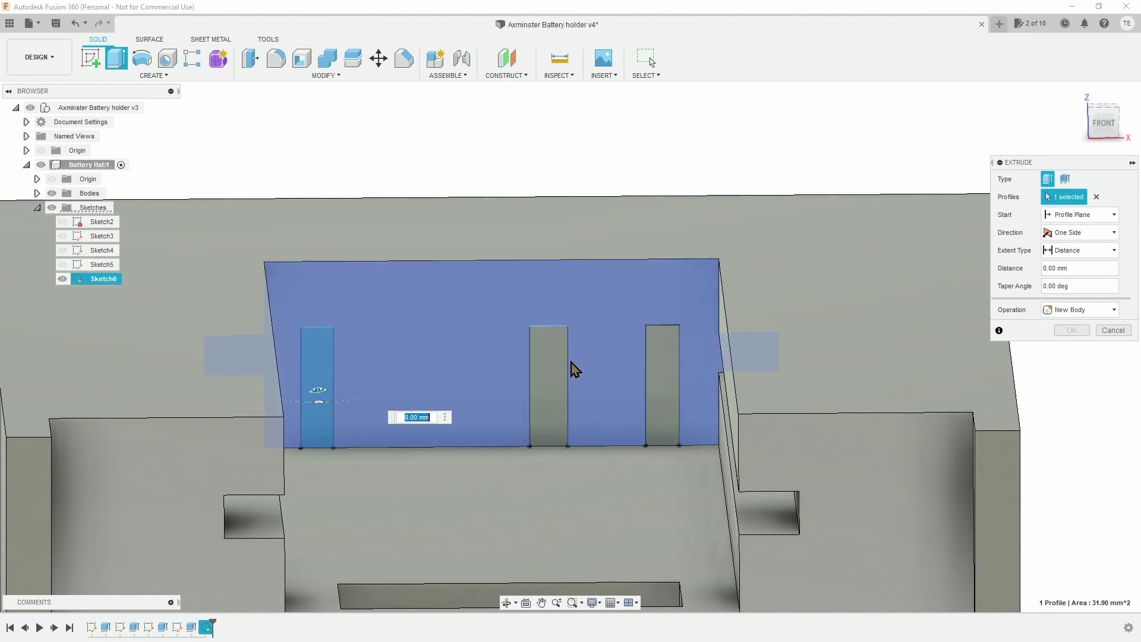
left_click(557, 374)
left_click(657, 379)
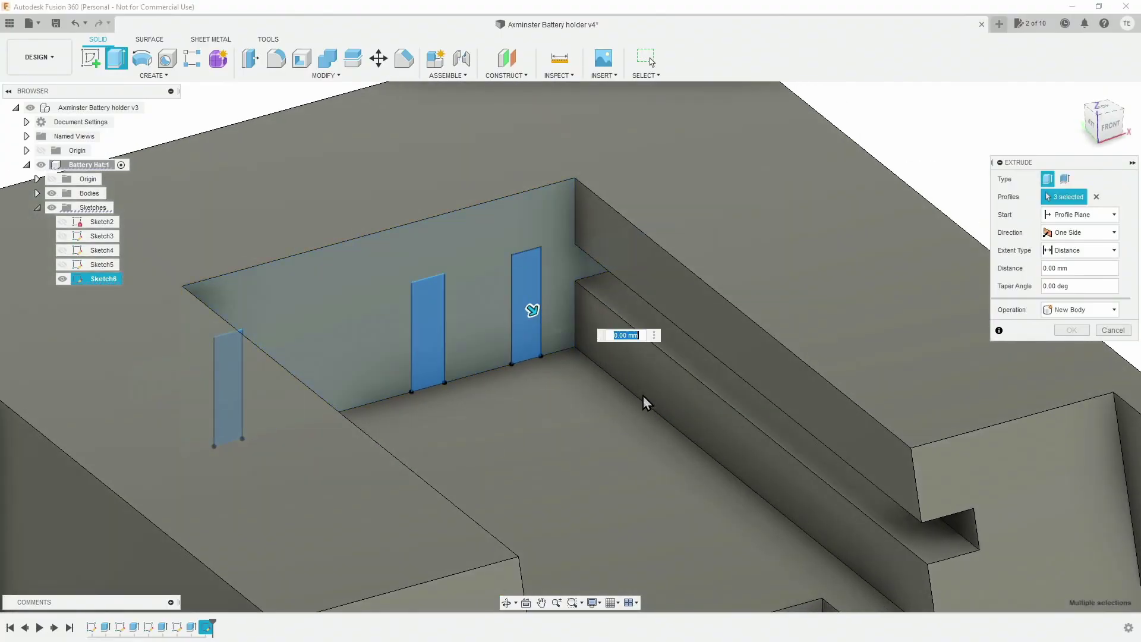
left_click_drag(532, 311, 381, 298)
middle_click_drag(250, 356, 384, 354, "shift")
left_click(1071, 348)
middle_click_drag(754, 487, 474, 494, "shift")
scroll(505, 438, "down", 4)
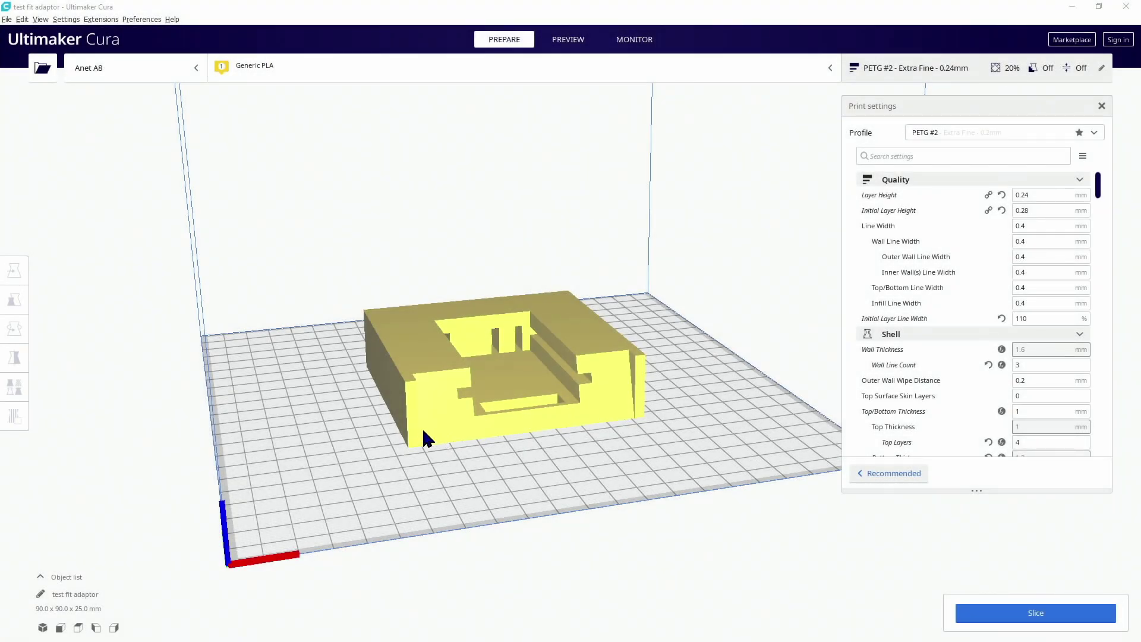
- In Ultimaker Cura, lower the test fit adaptor model through the build plate to Z -7.037 mm and slice it
left_click(438, 382)
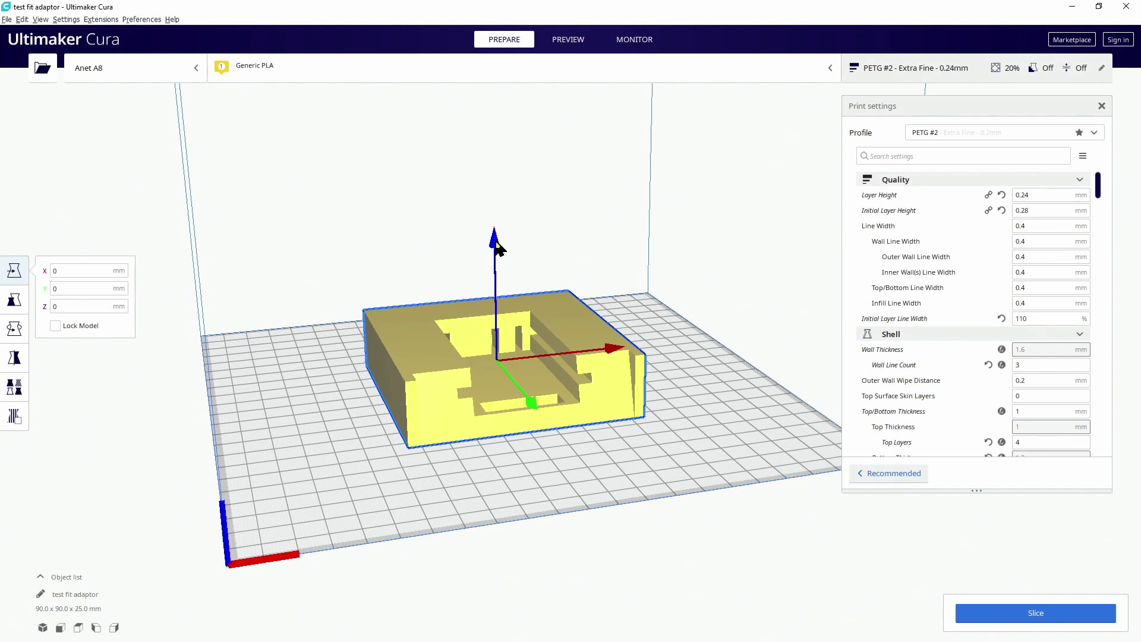
left_click_drag(498, 246, 497, 266)
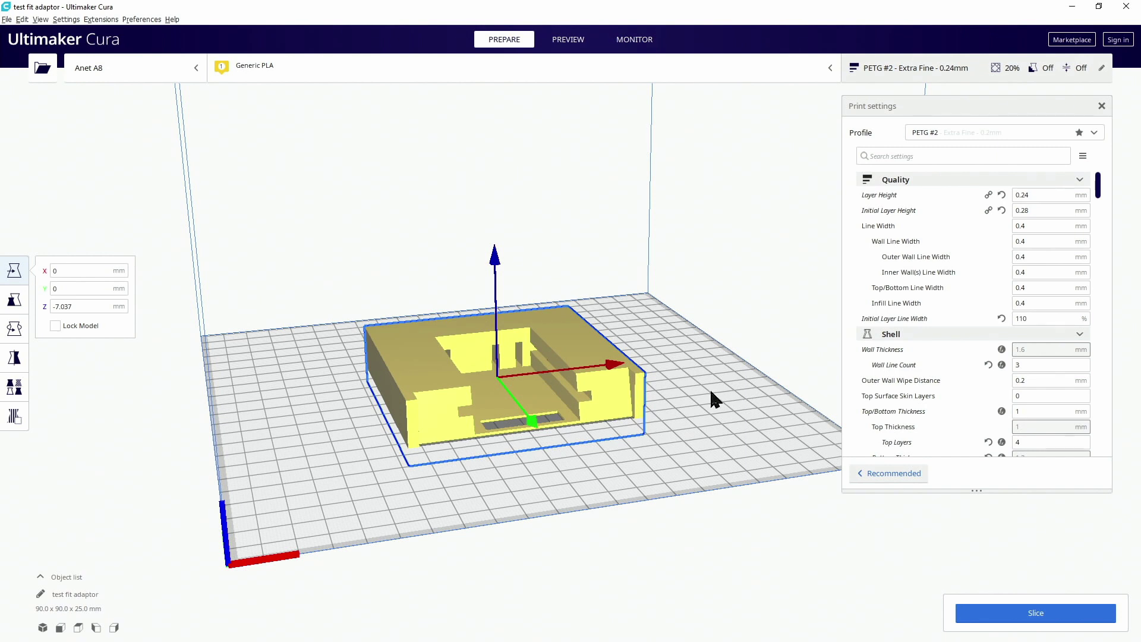
left_click(1029, 614)
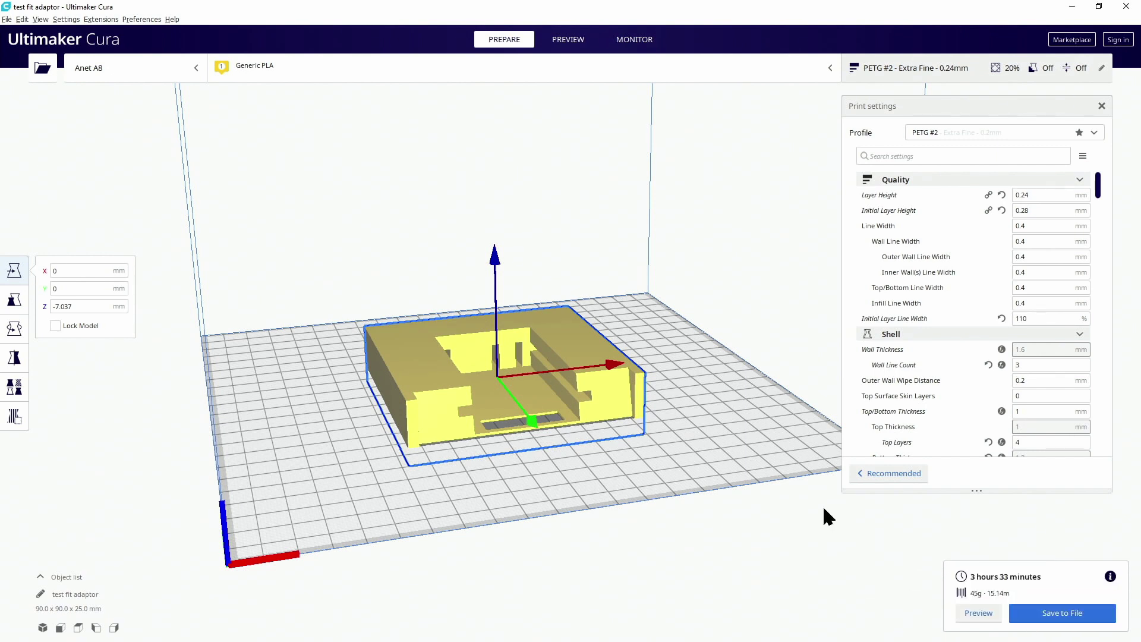